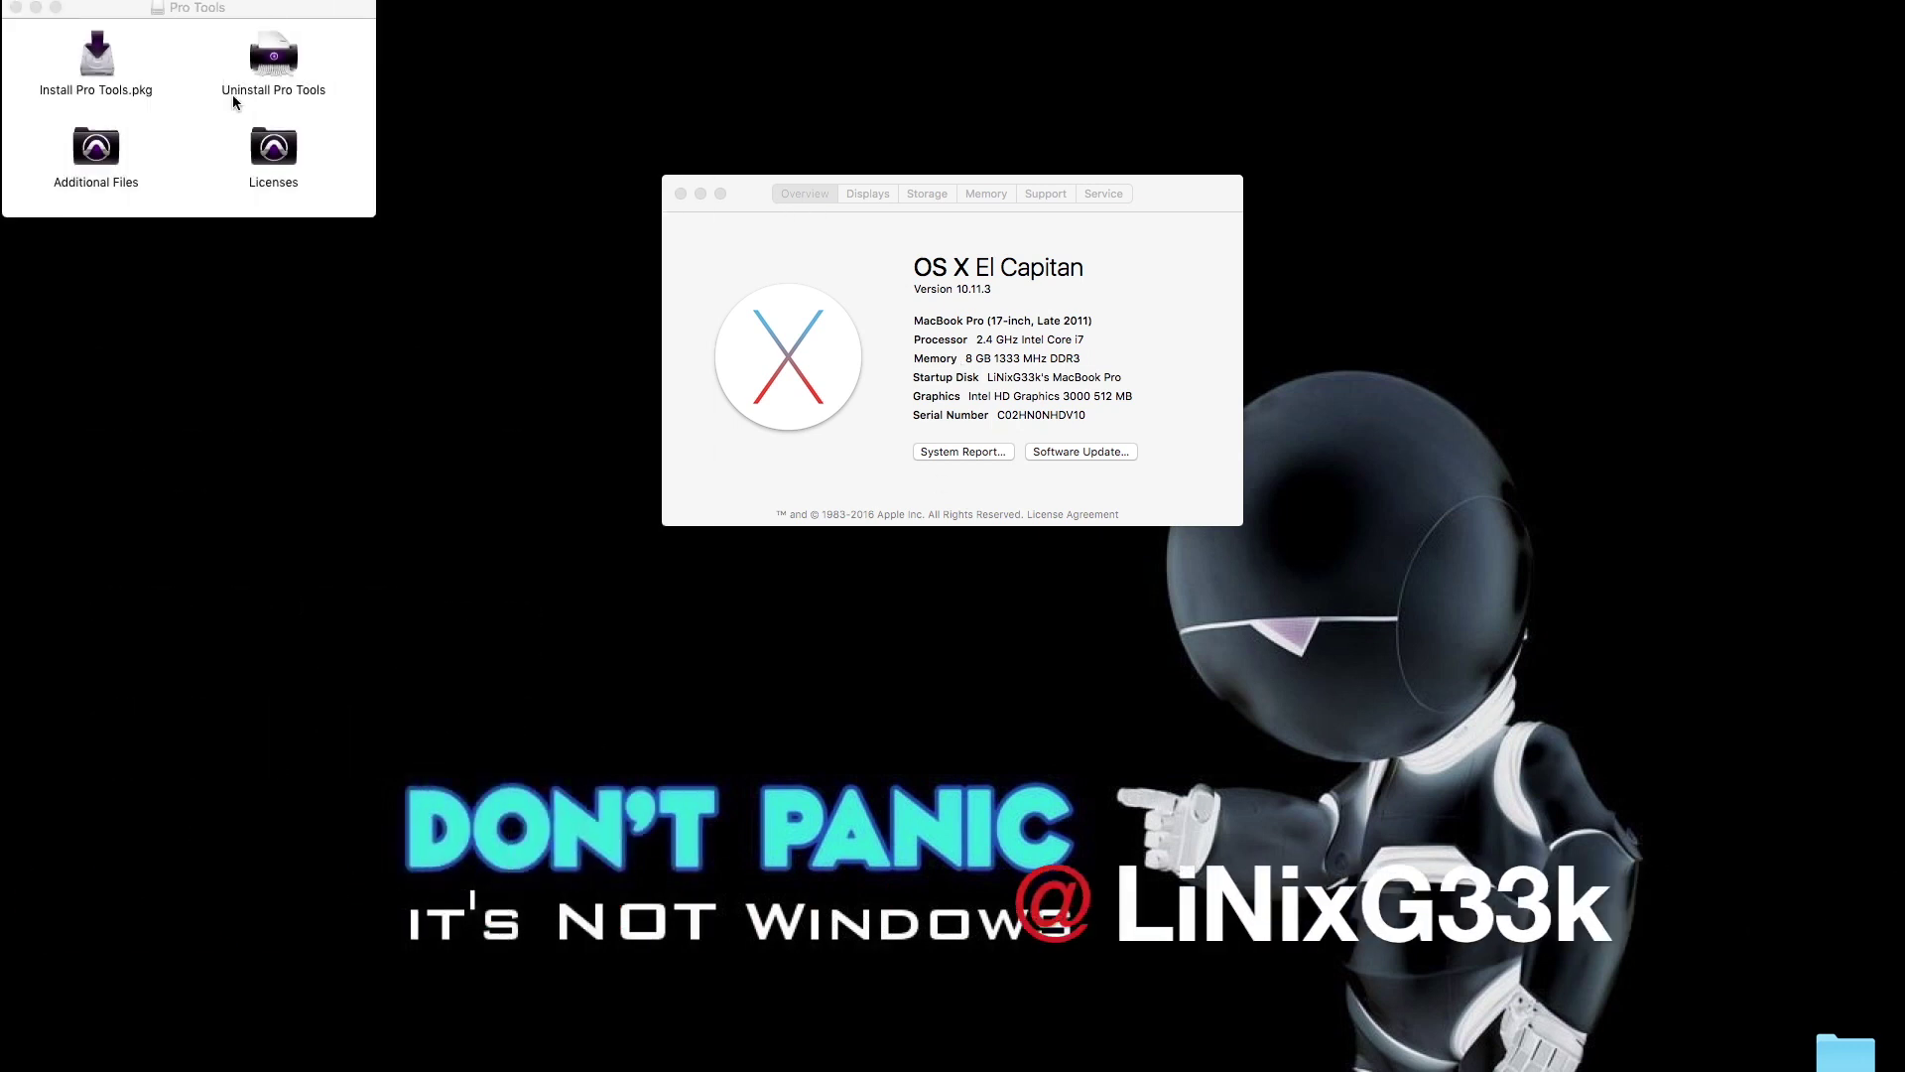
# Step: Run the Pro Tools 10.3.10 installer package, see it reject the OS version, and close it
pyautogui.doubleClick(97, 54)
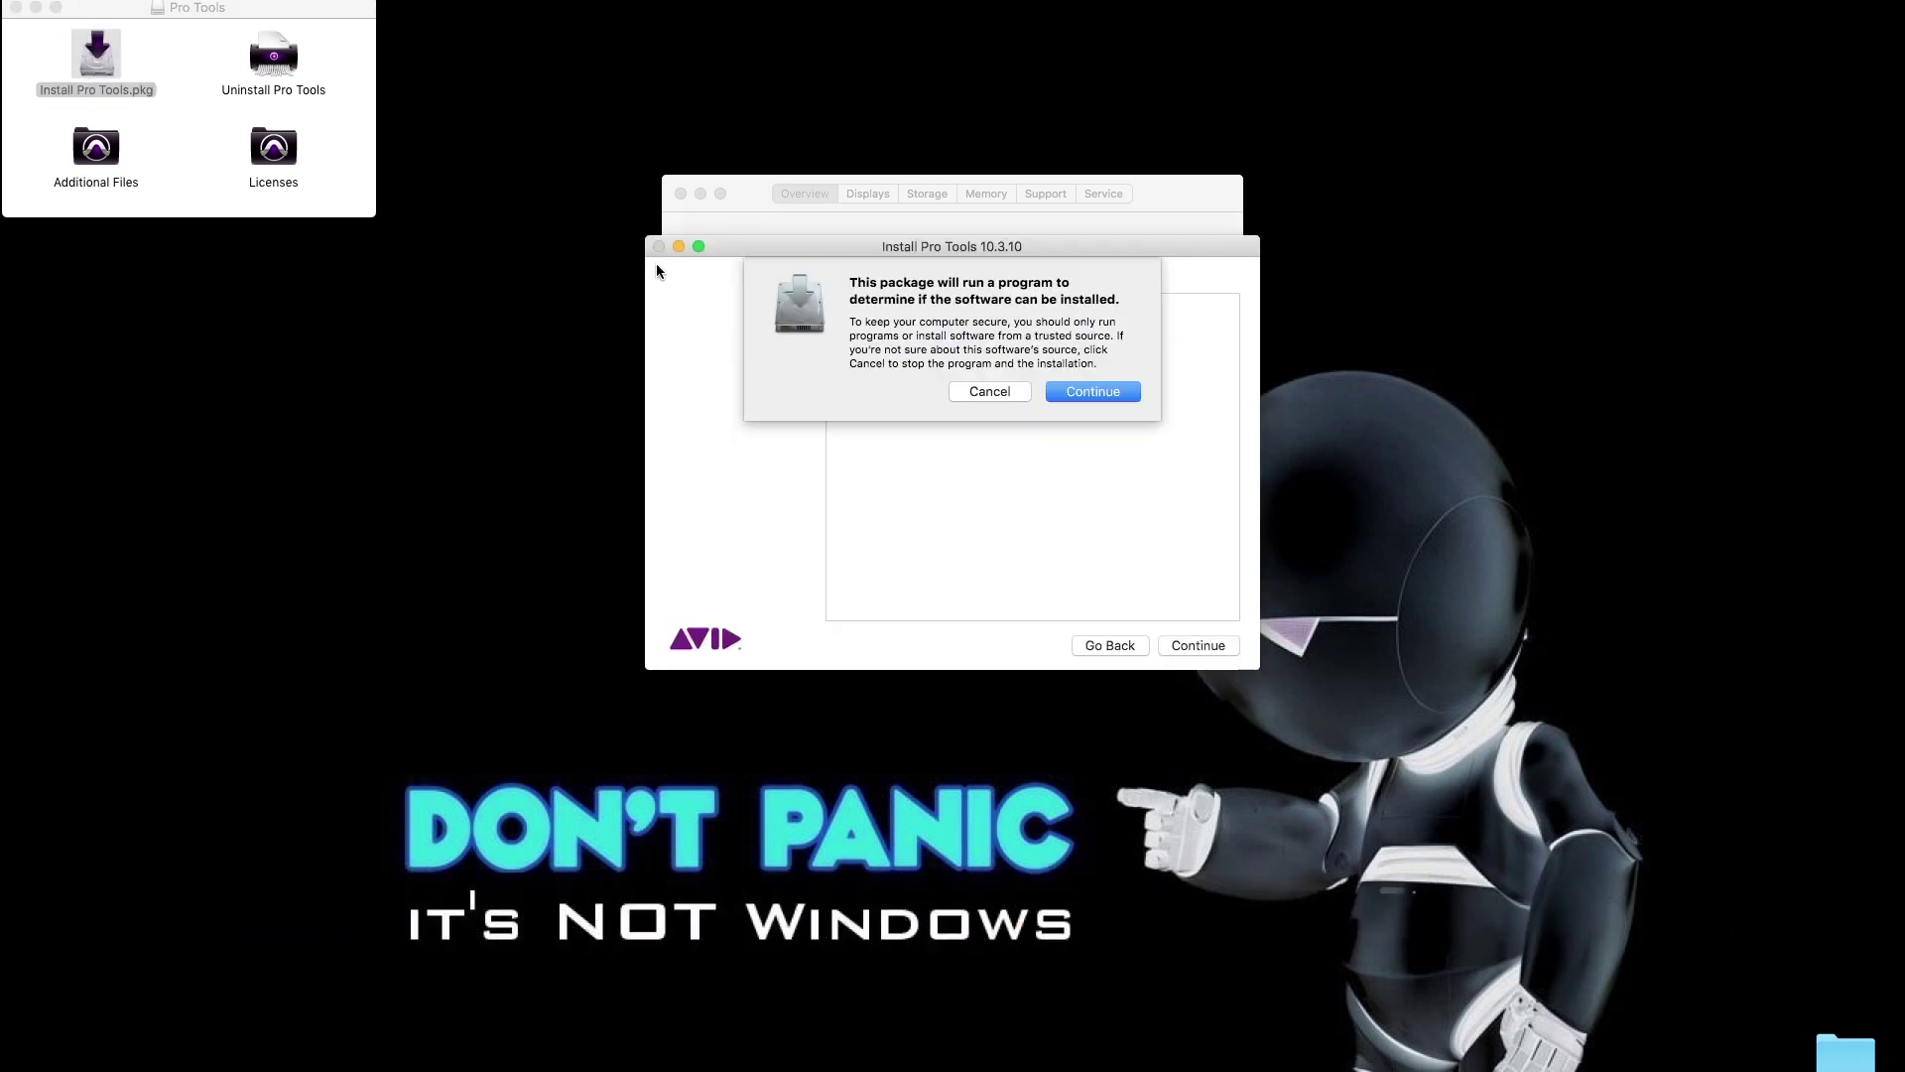
pyautogui.click(1096, 388)
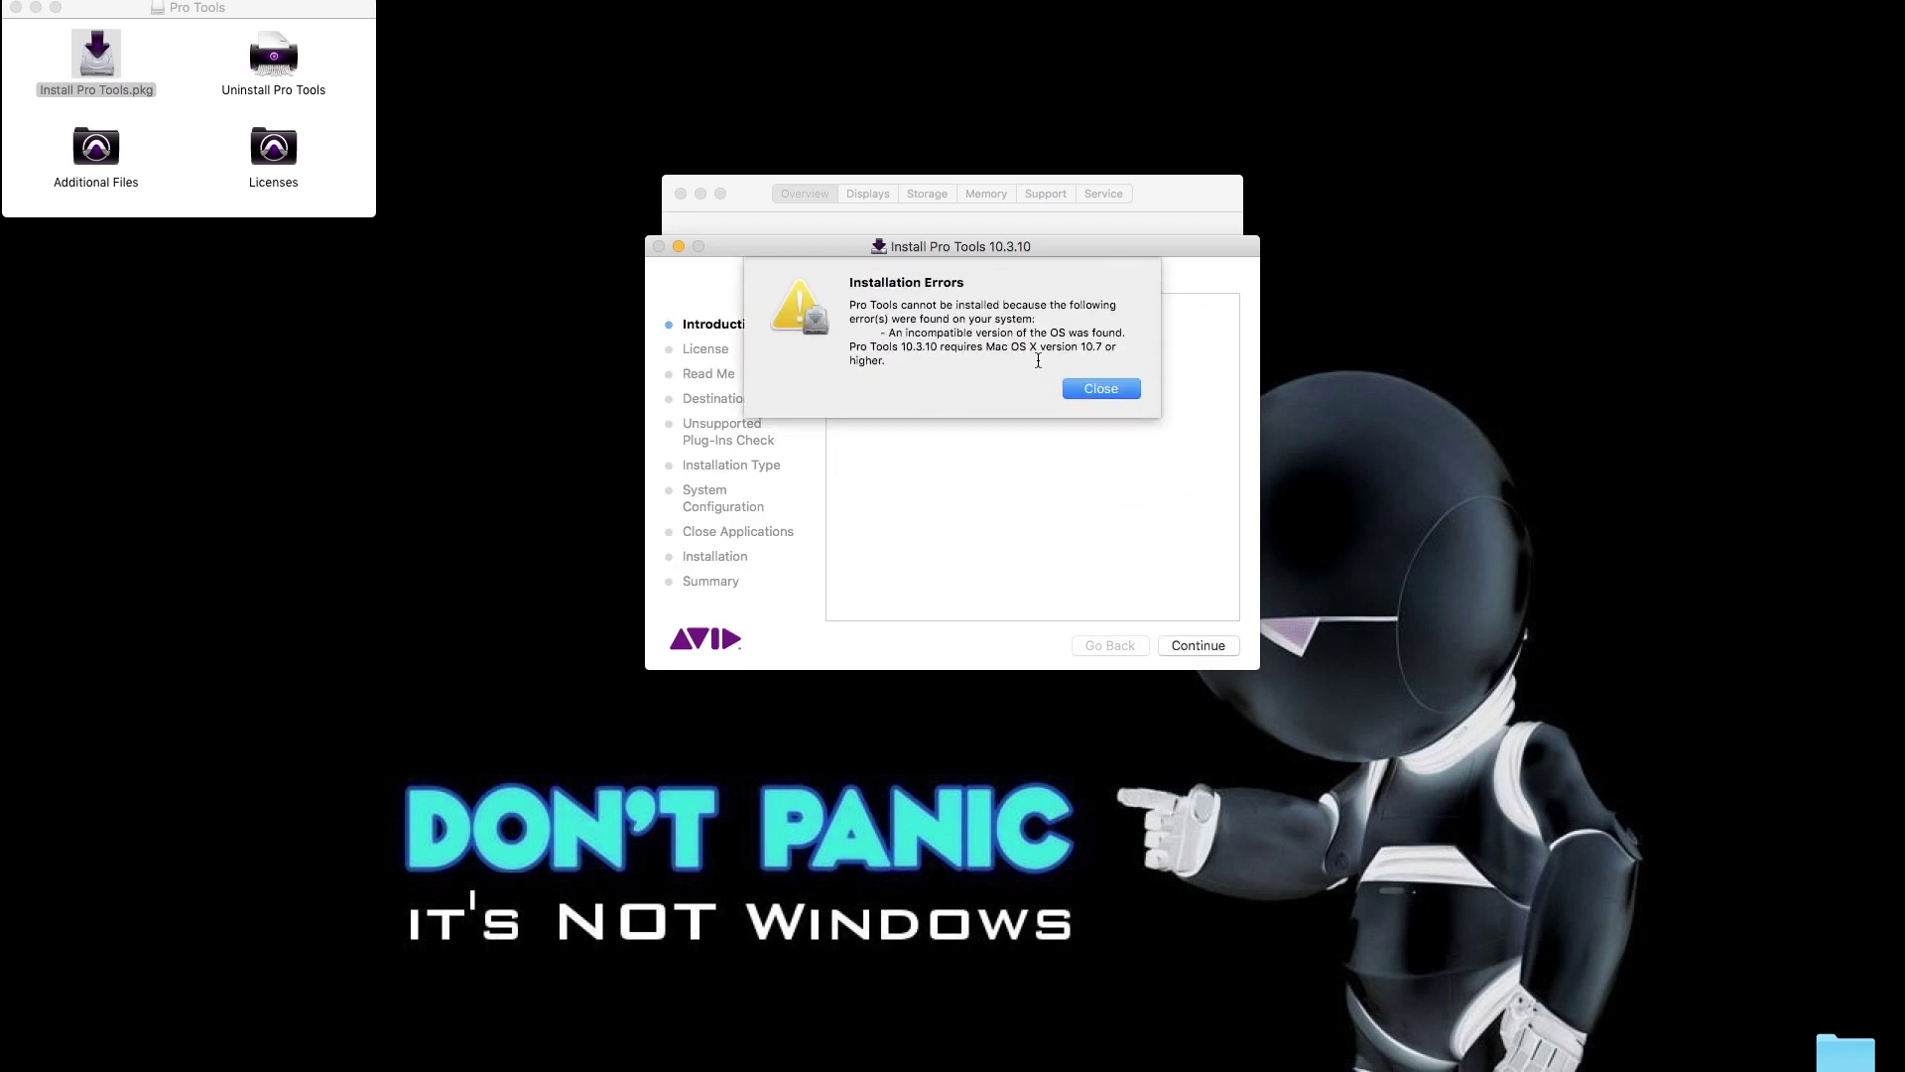
pyautogui.click(885, 735)
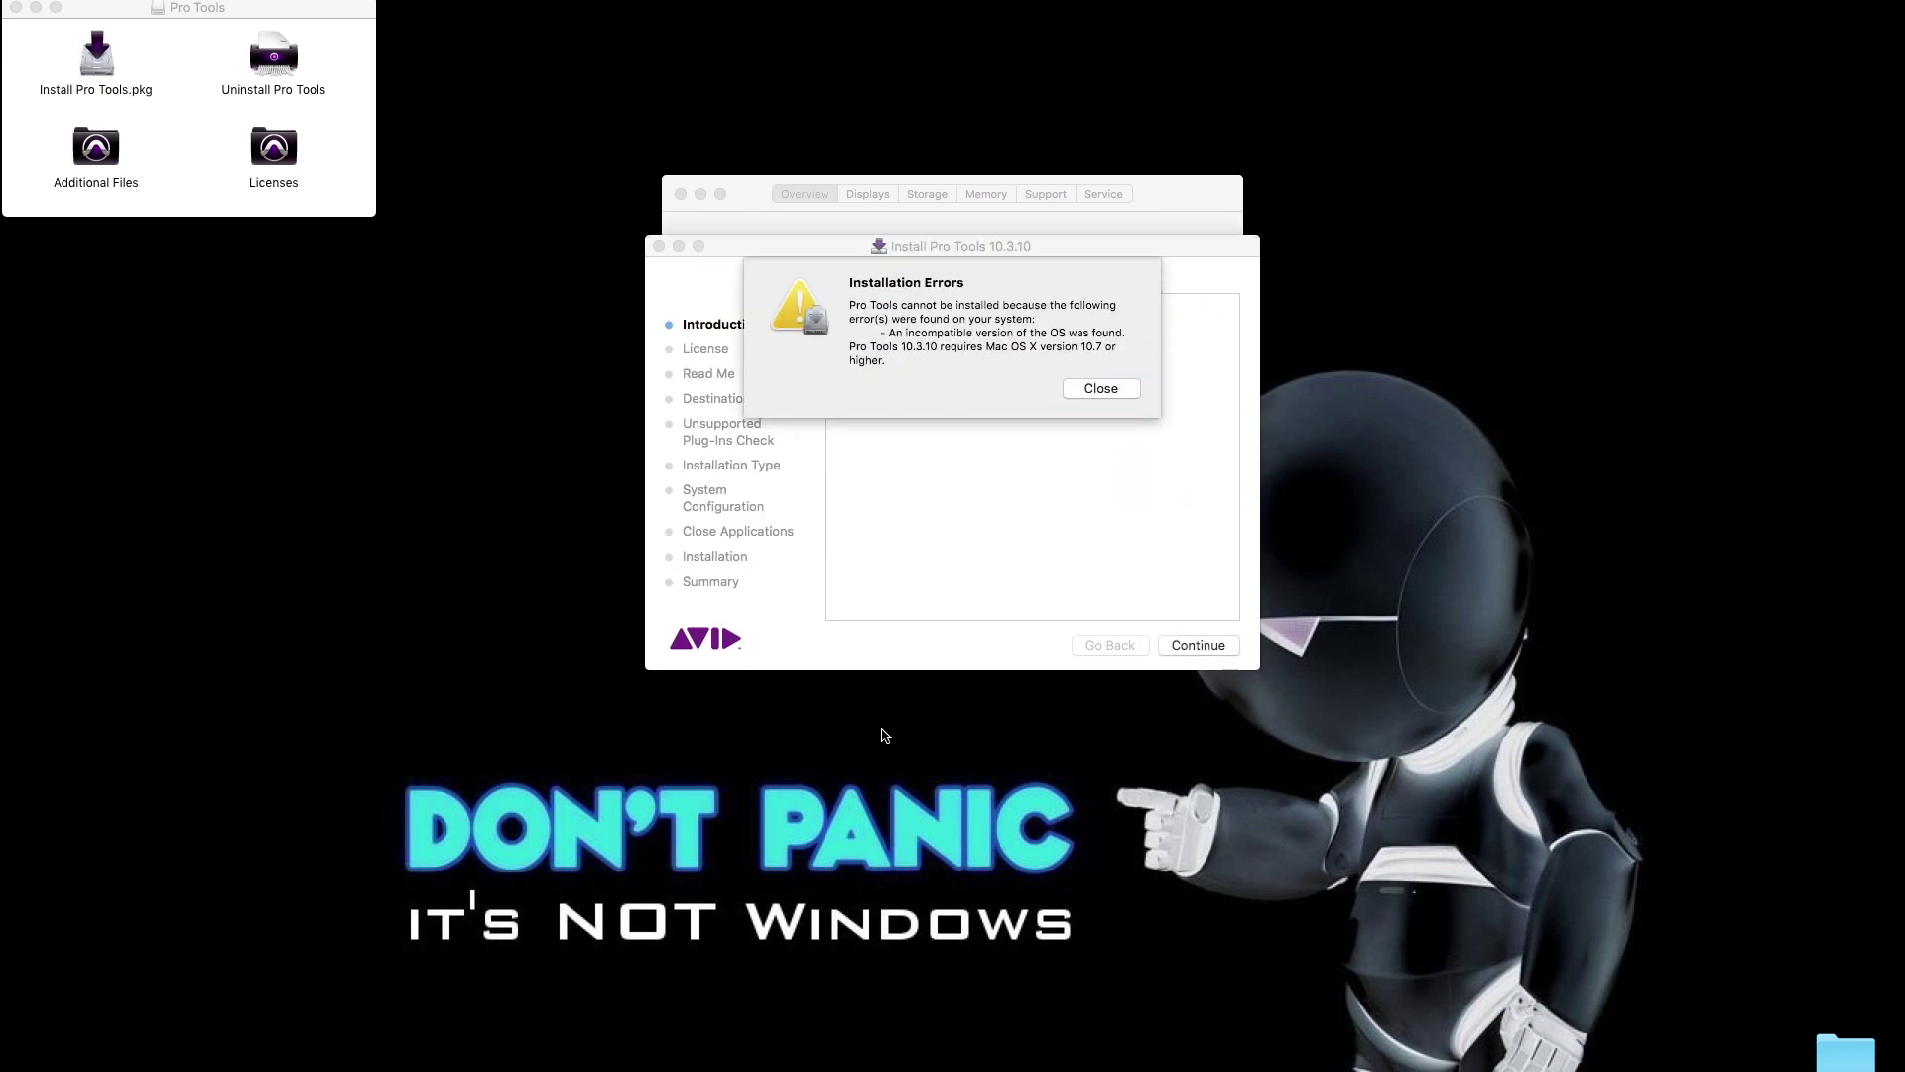
pyautogui.click(1098, 389)
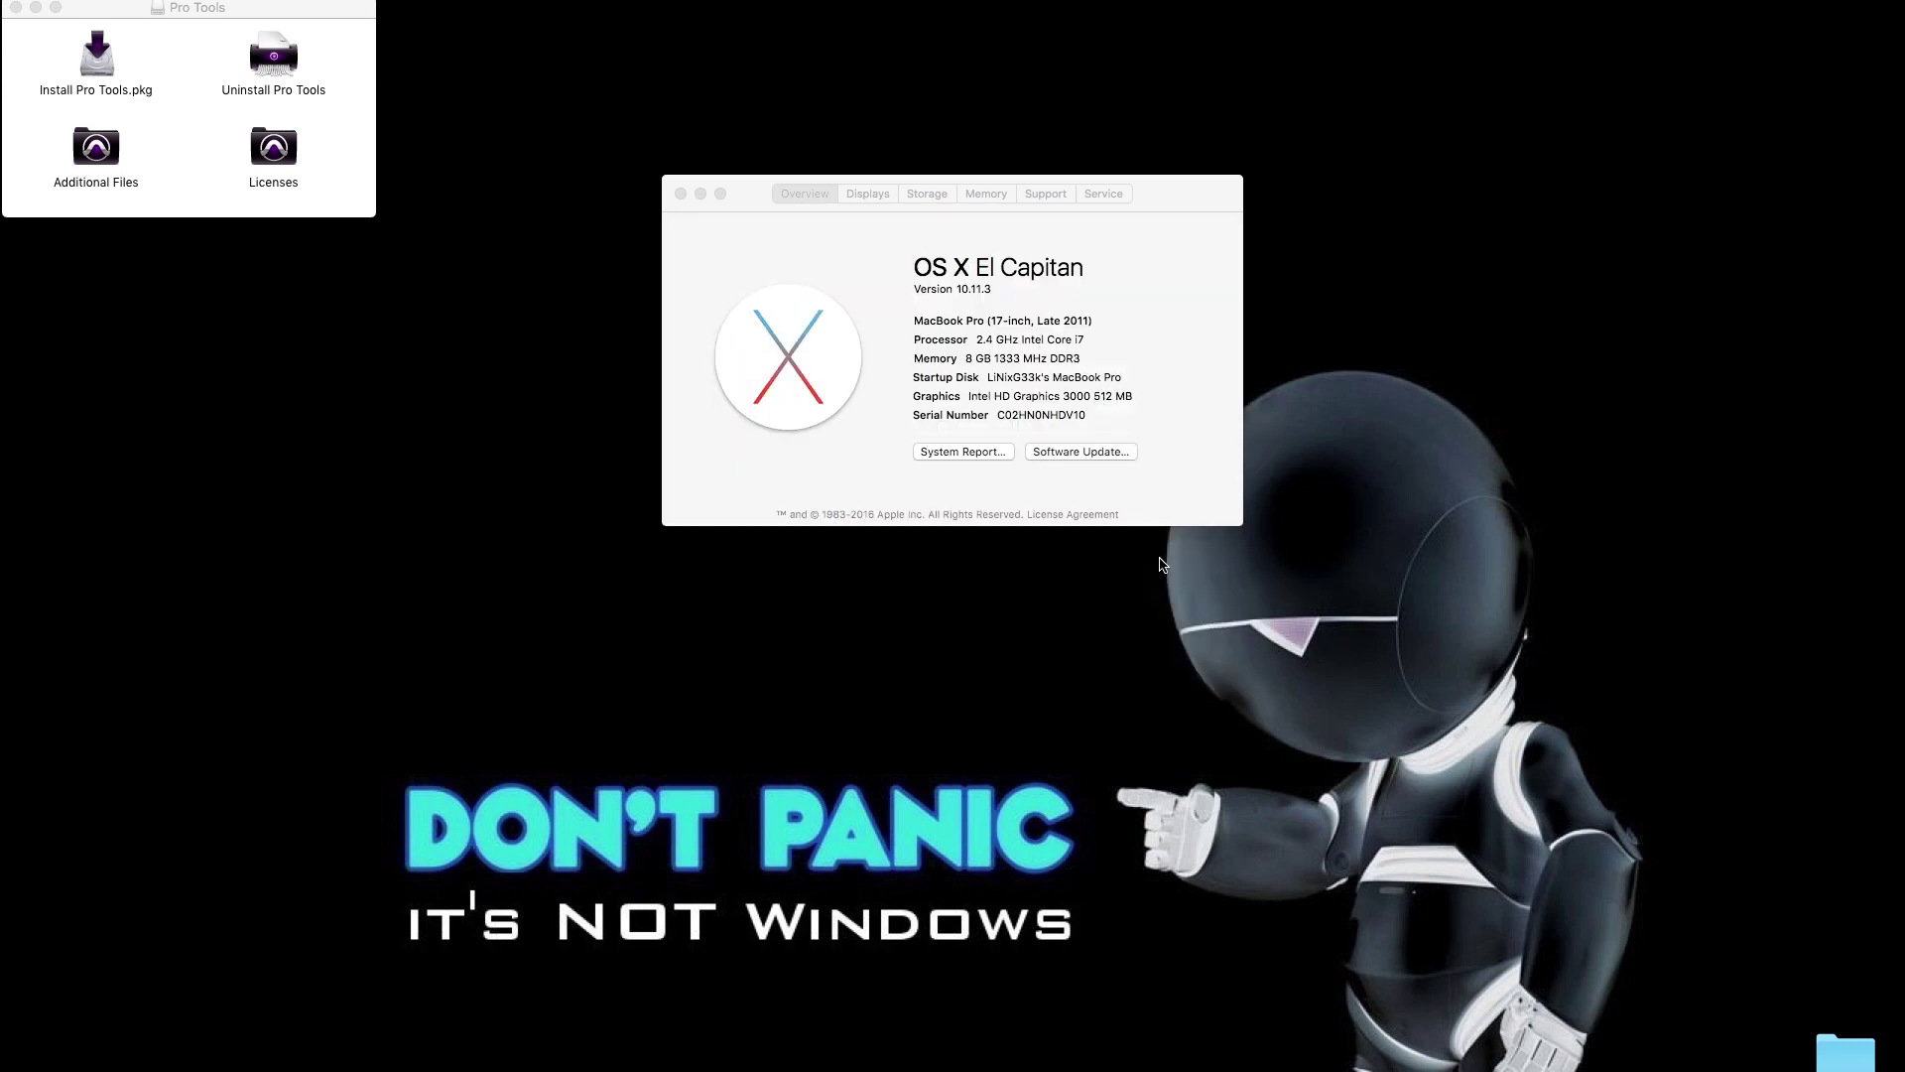
# Step: Close About This Mac (OS X El Capitan 10.11.3) and show the Computer window with all volumes
pyautogui.click(735, 190)
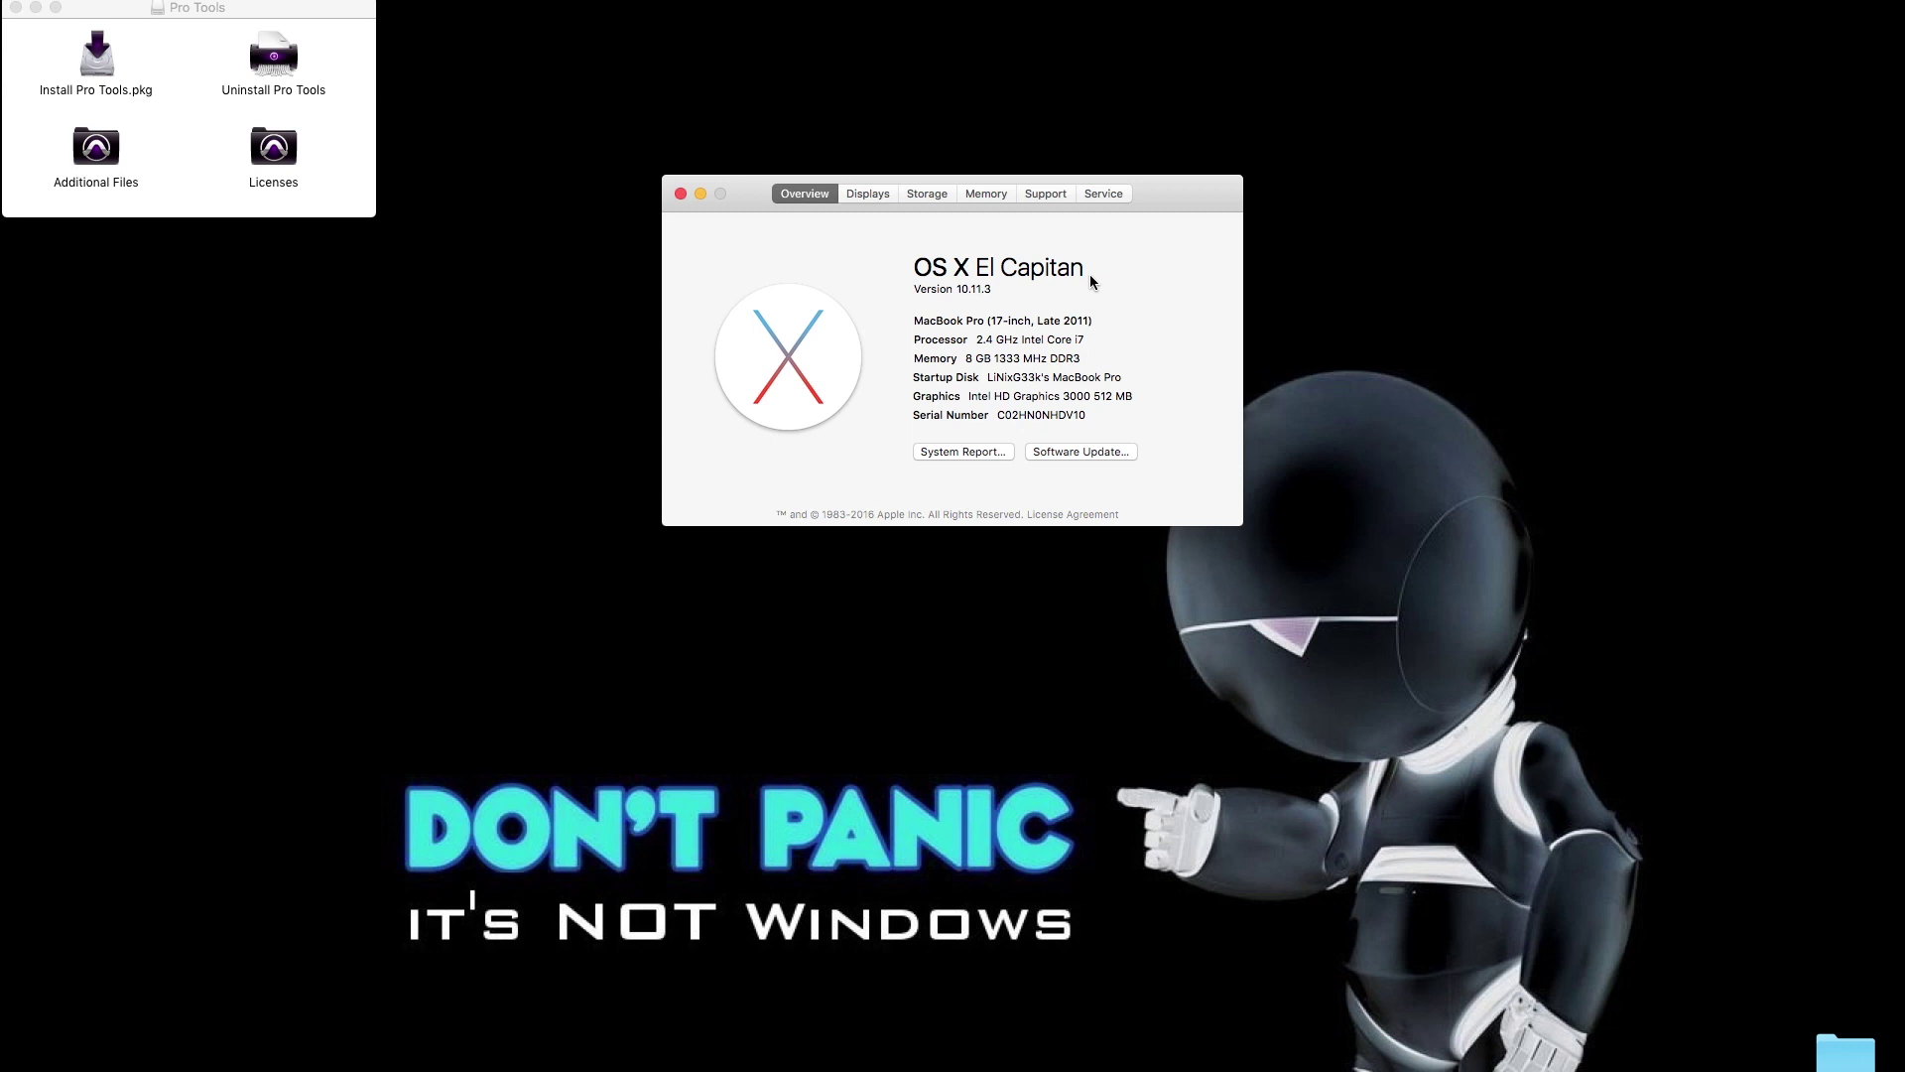
pyautogui.press('super+w')
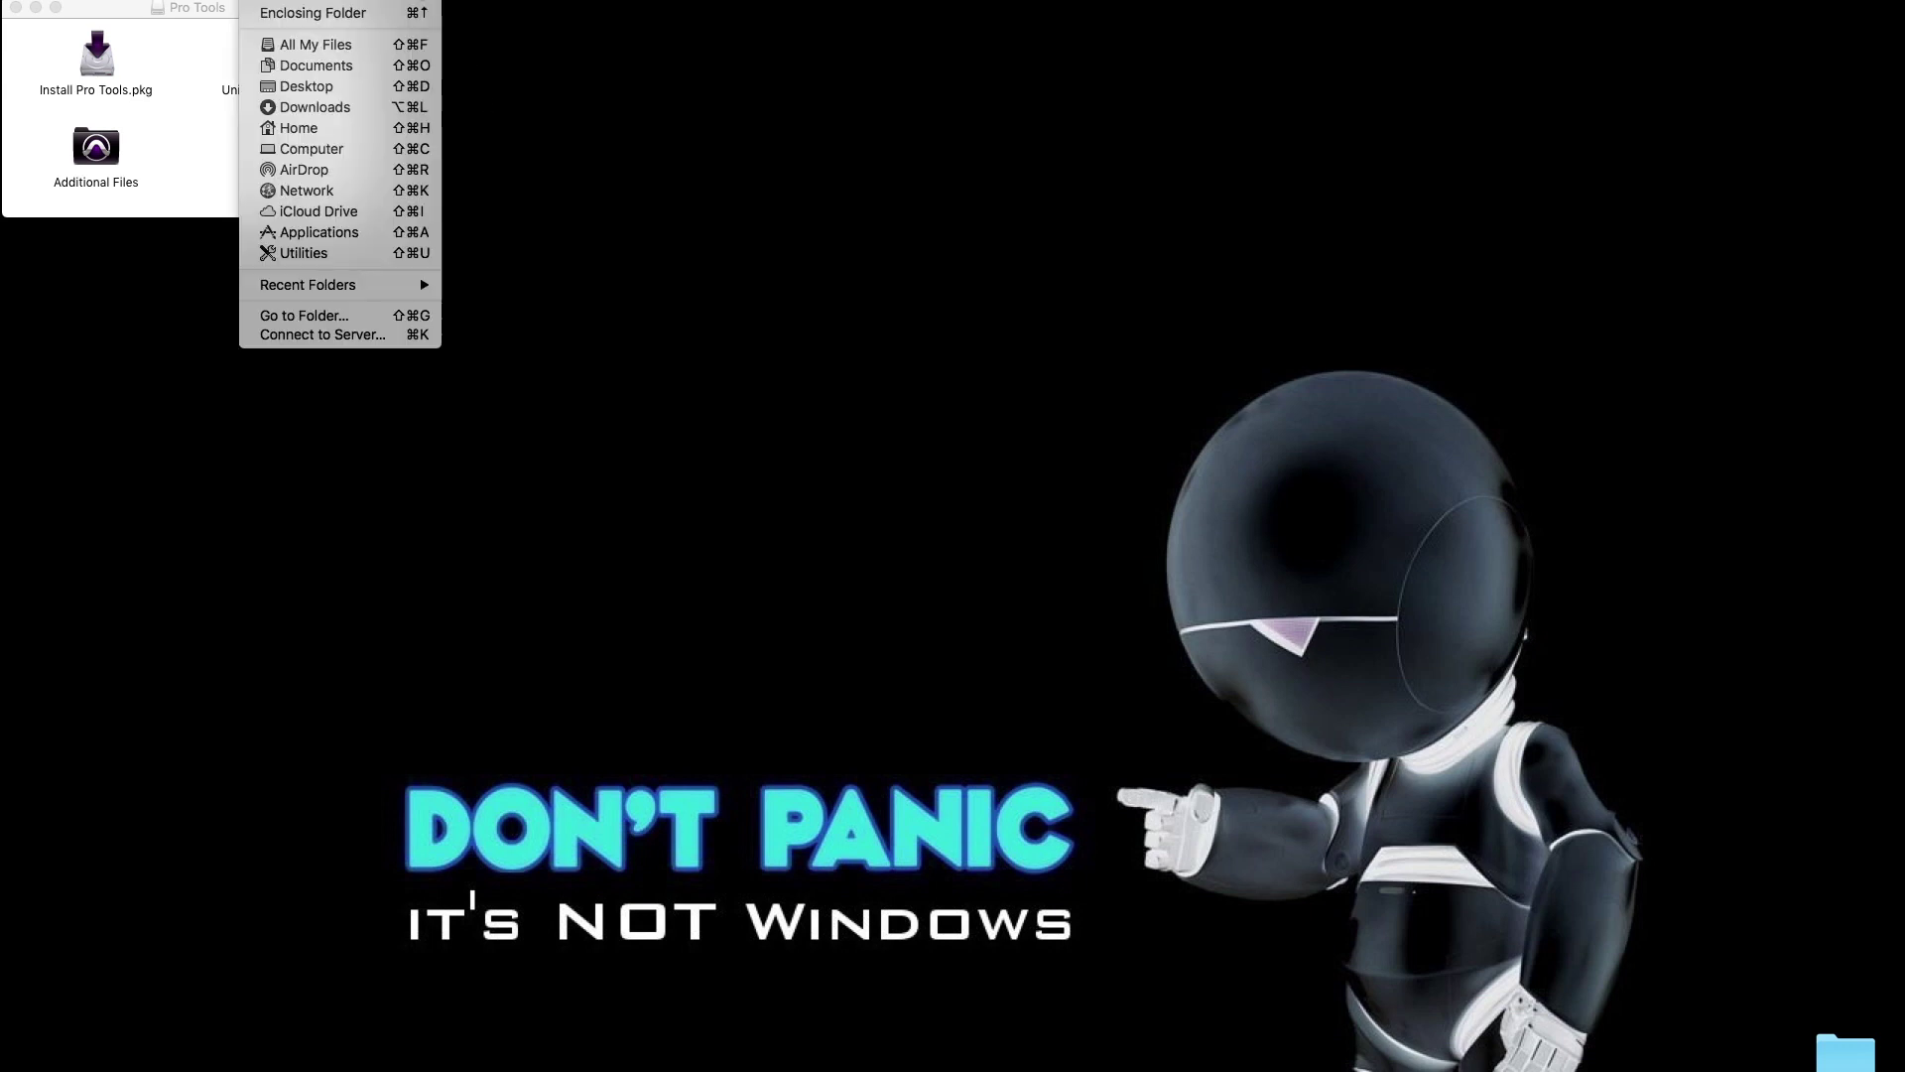
pyautogui.click(330, 149)
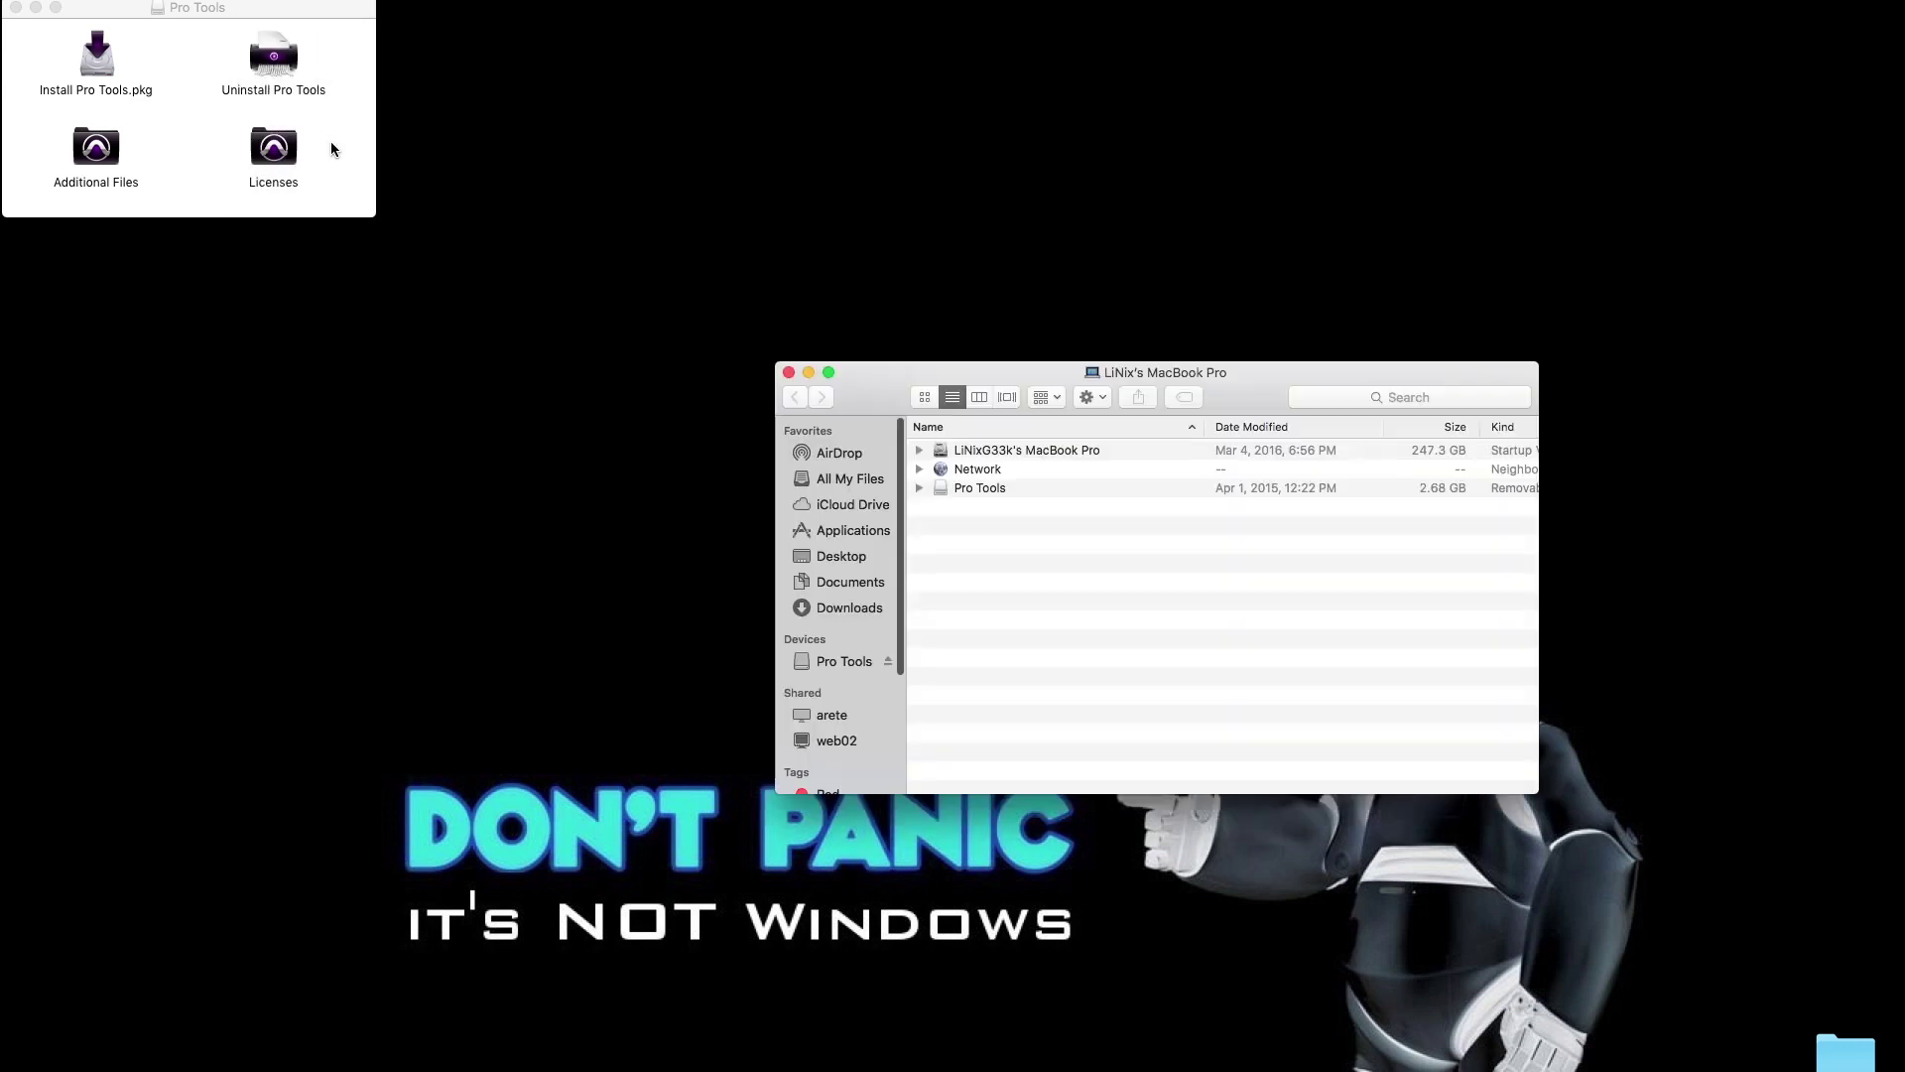
# Step: Open the startup disk's System > Library > CoreServices folder
pyautogui.doubleClick(1006, 452)
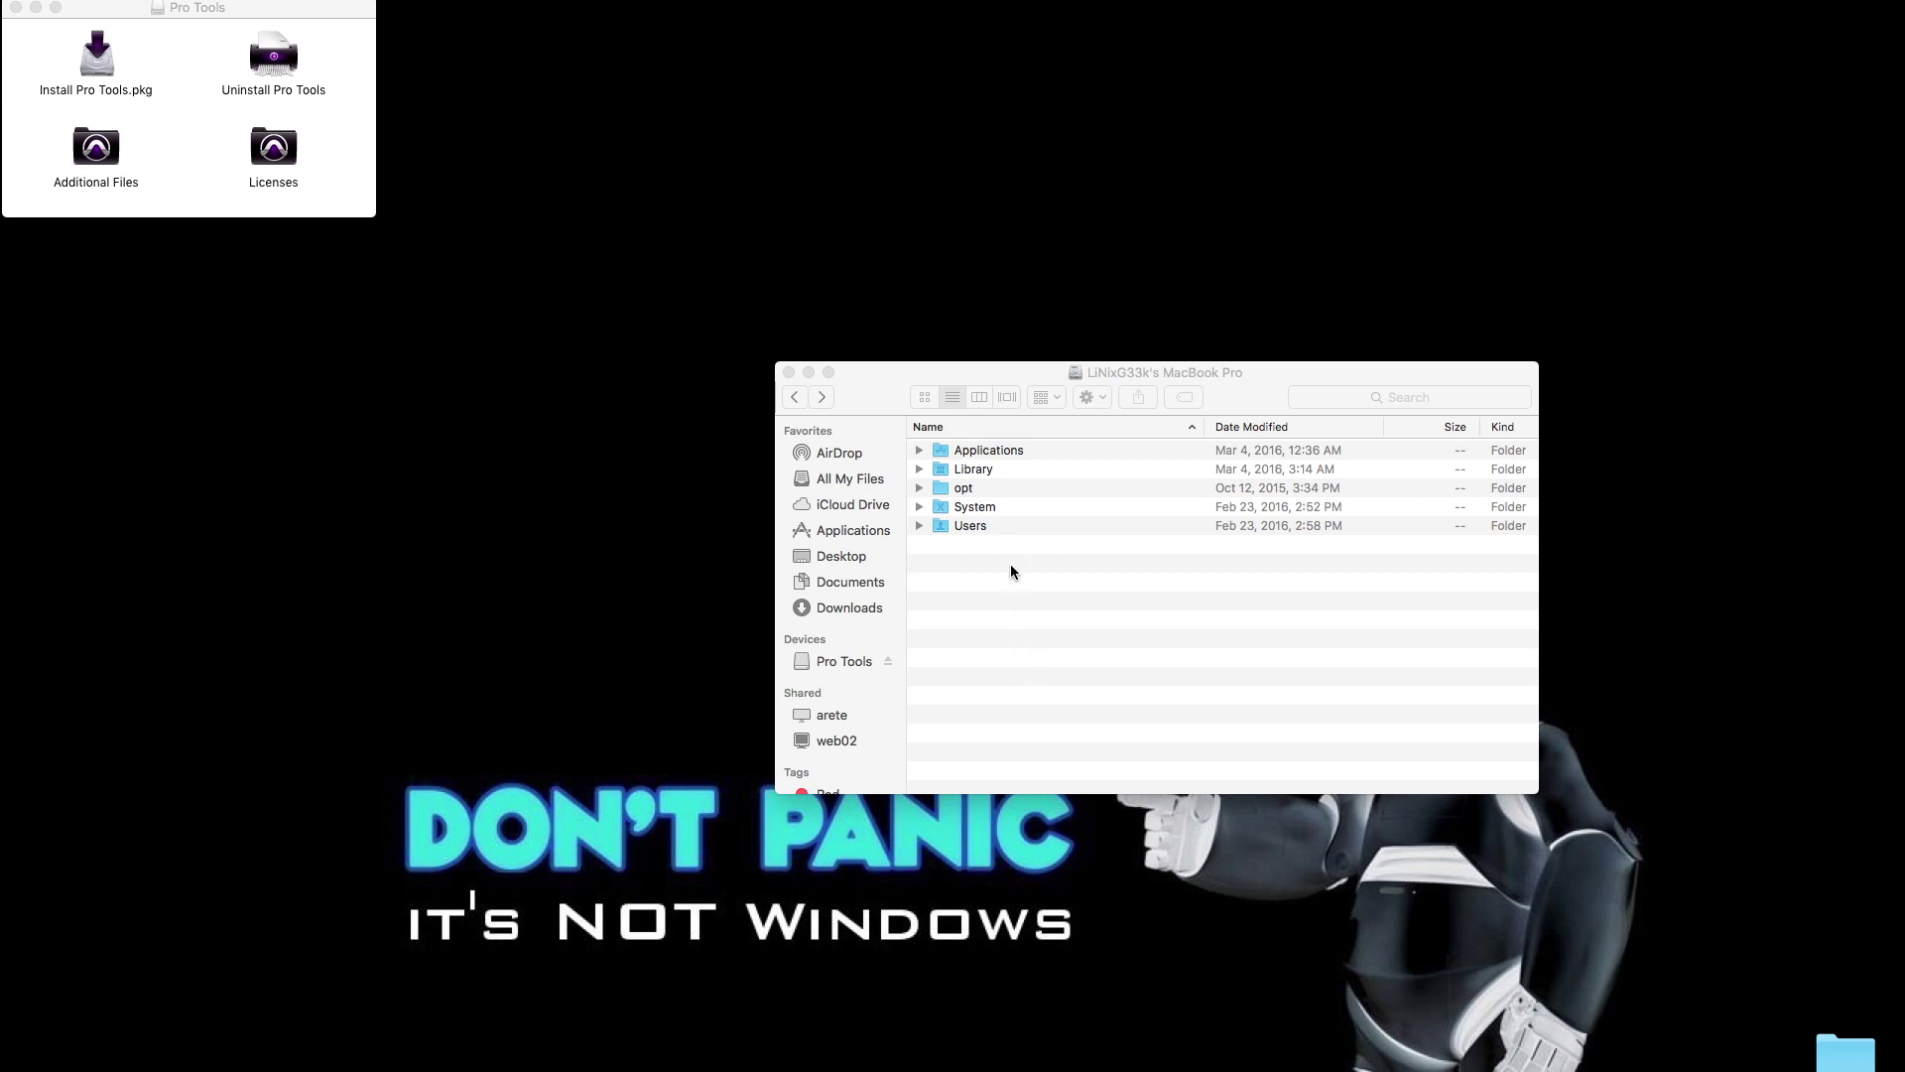
pyautogui.doubleClick(992, 508)
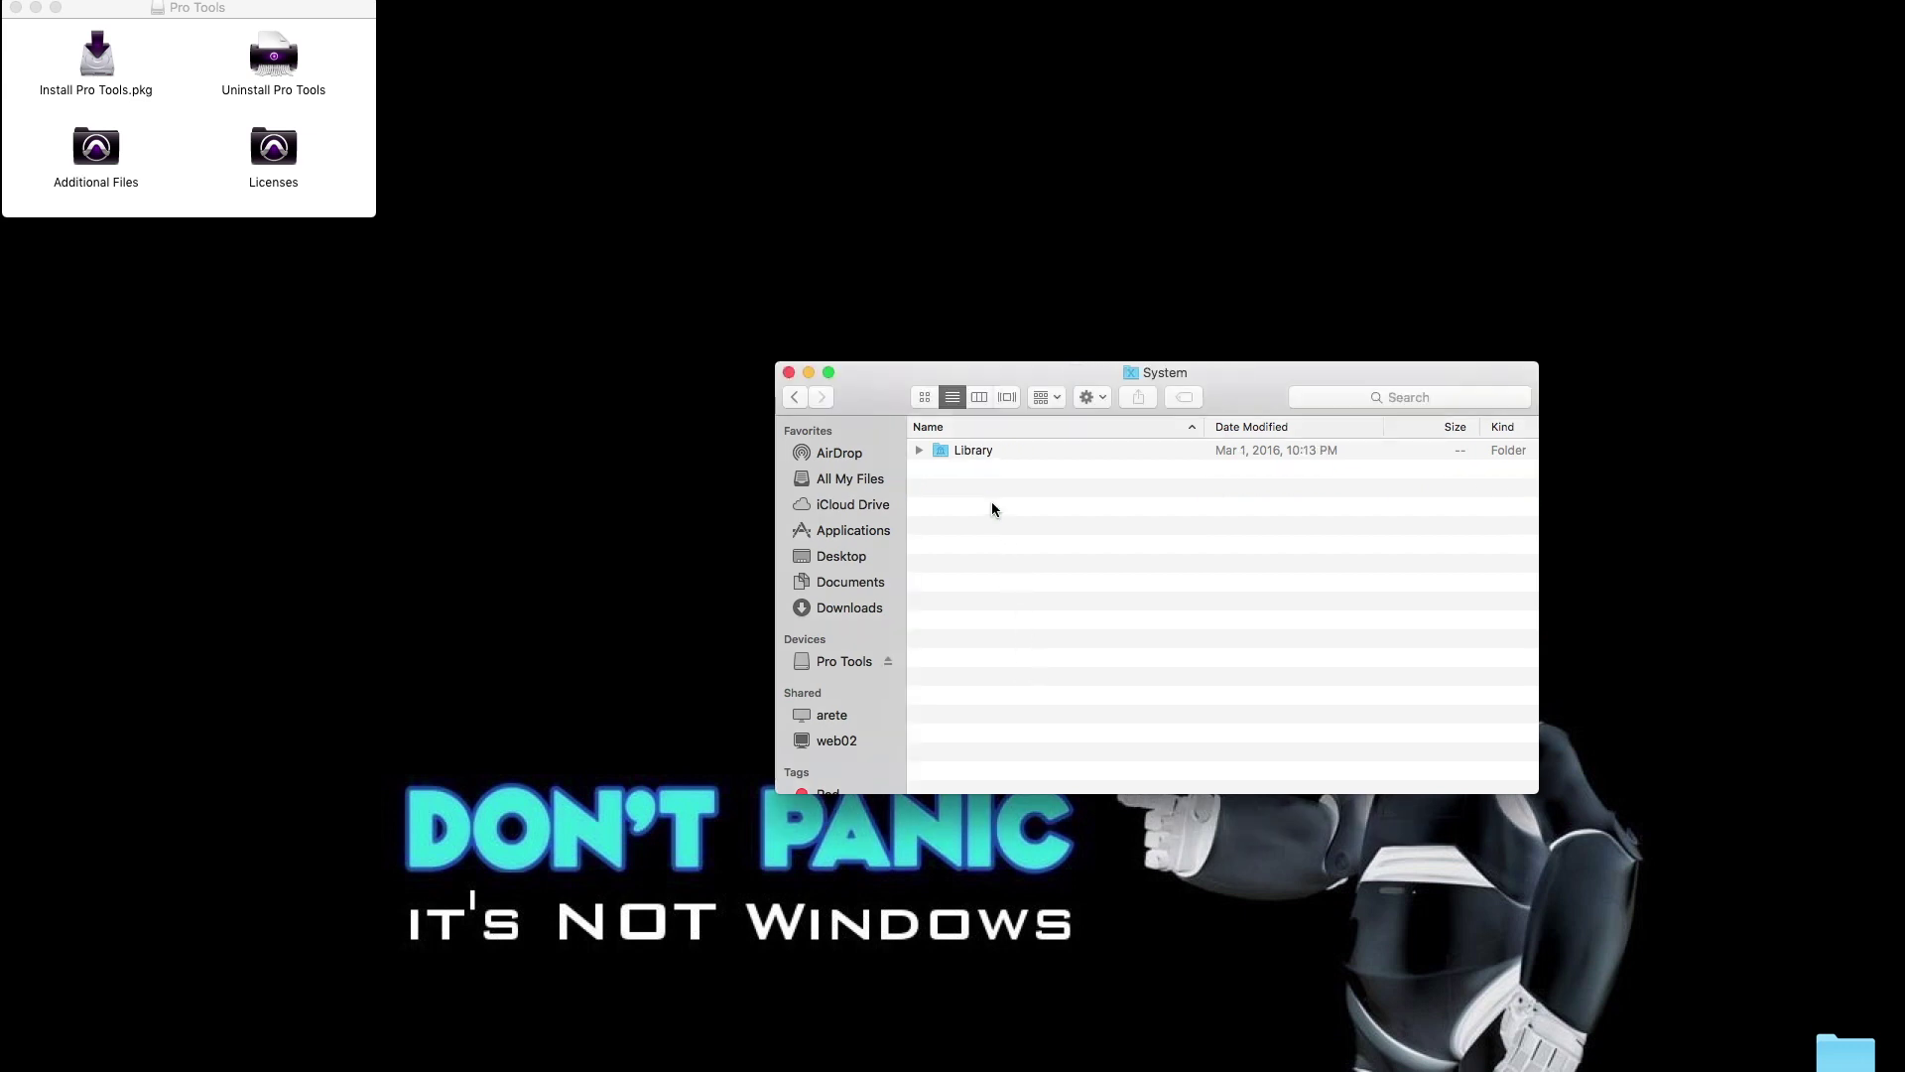
pyautogui.click(986, 453)
pyautogui.doubleClick(985, 453)
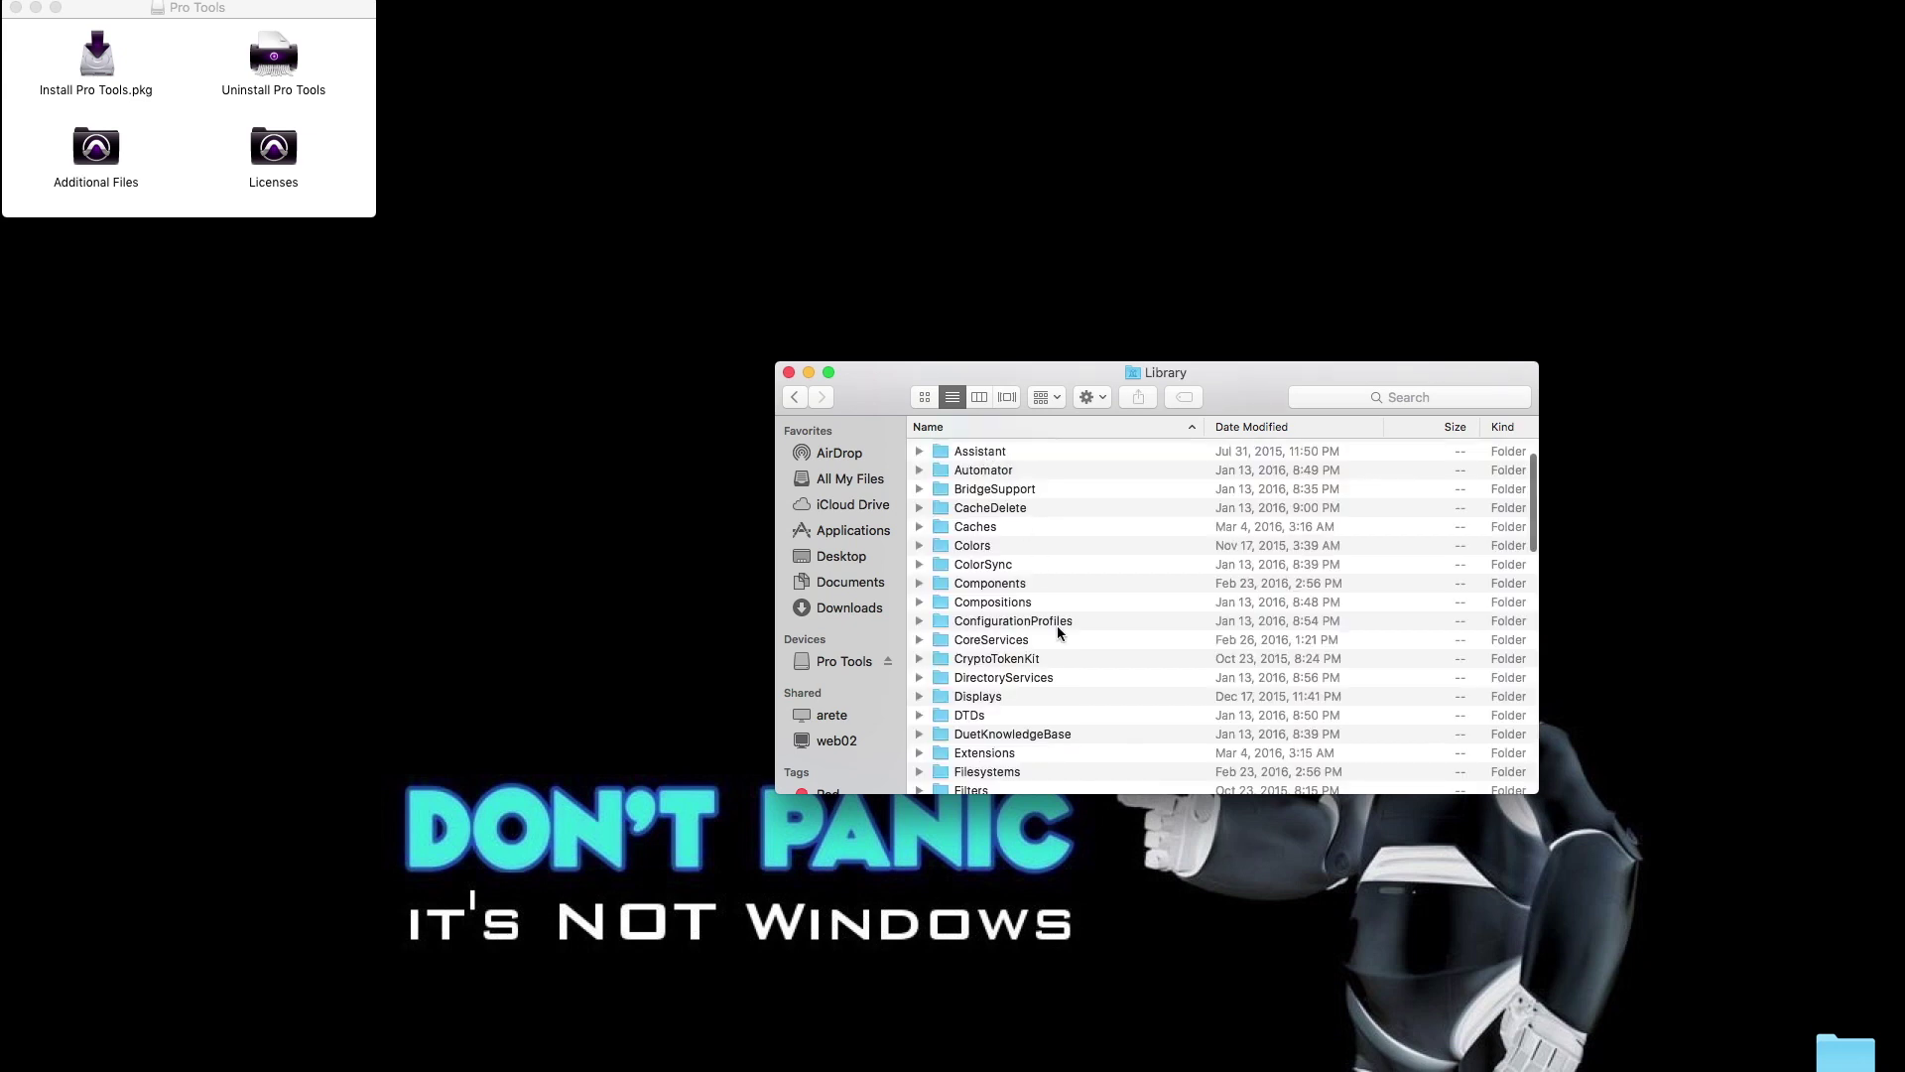
pyautogui.doubleClick(1047, 640)
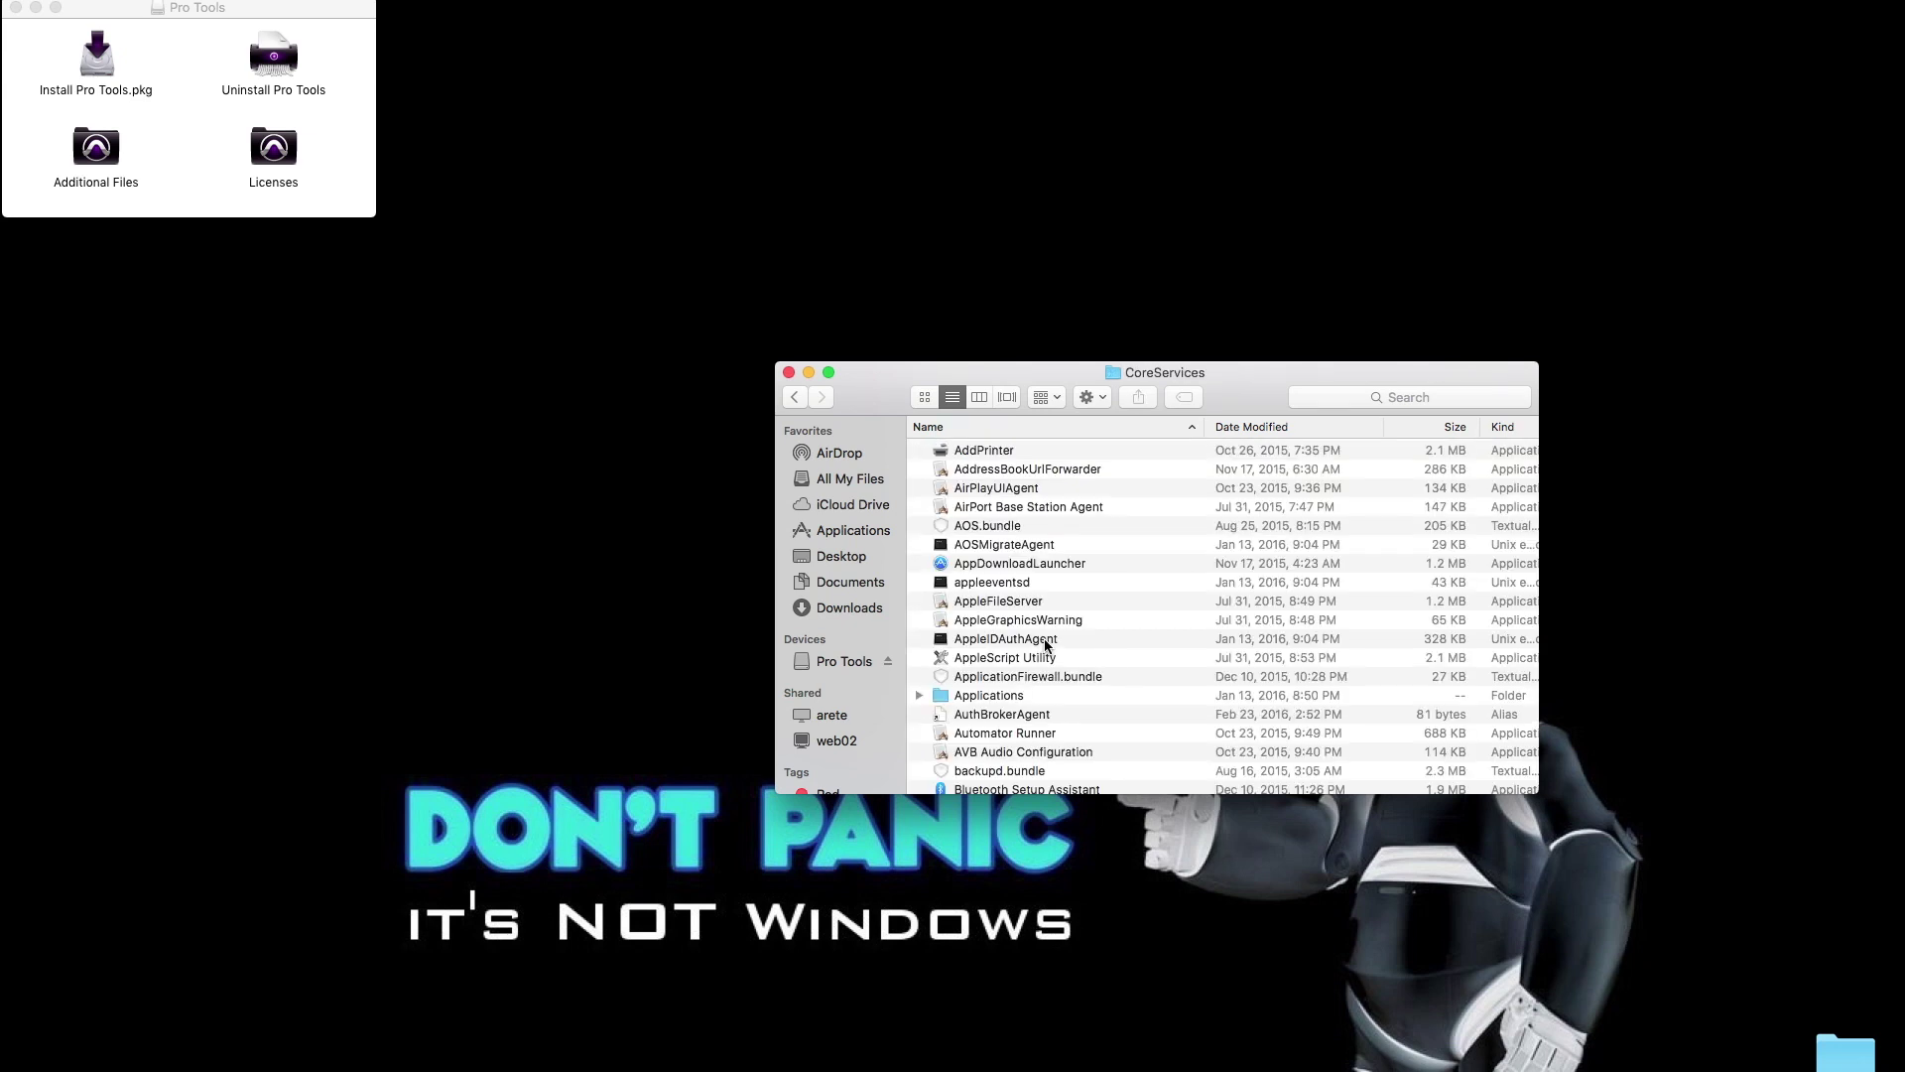
pyautogui.scroll(-20, 1045, 645)
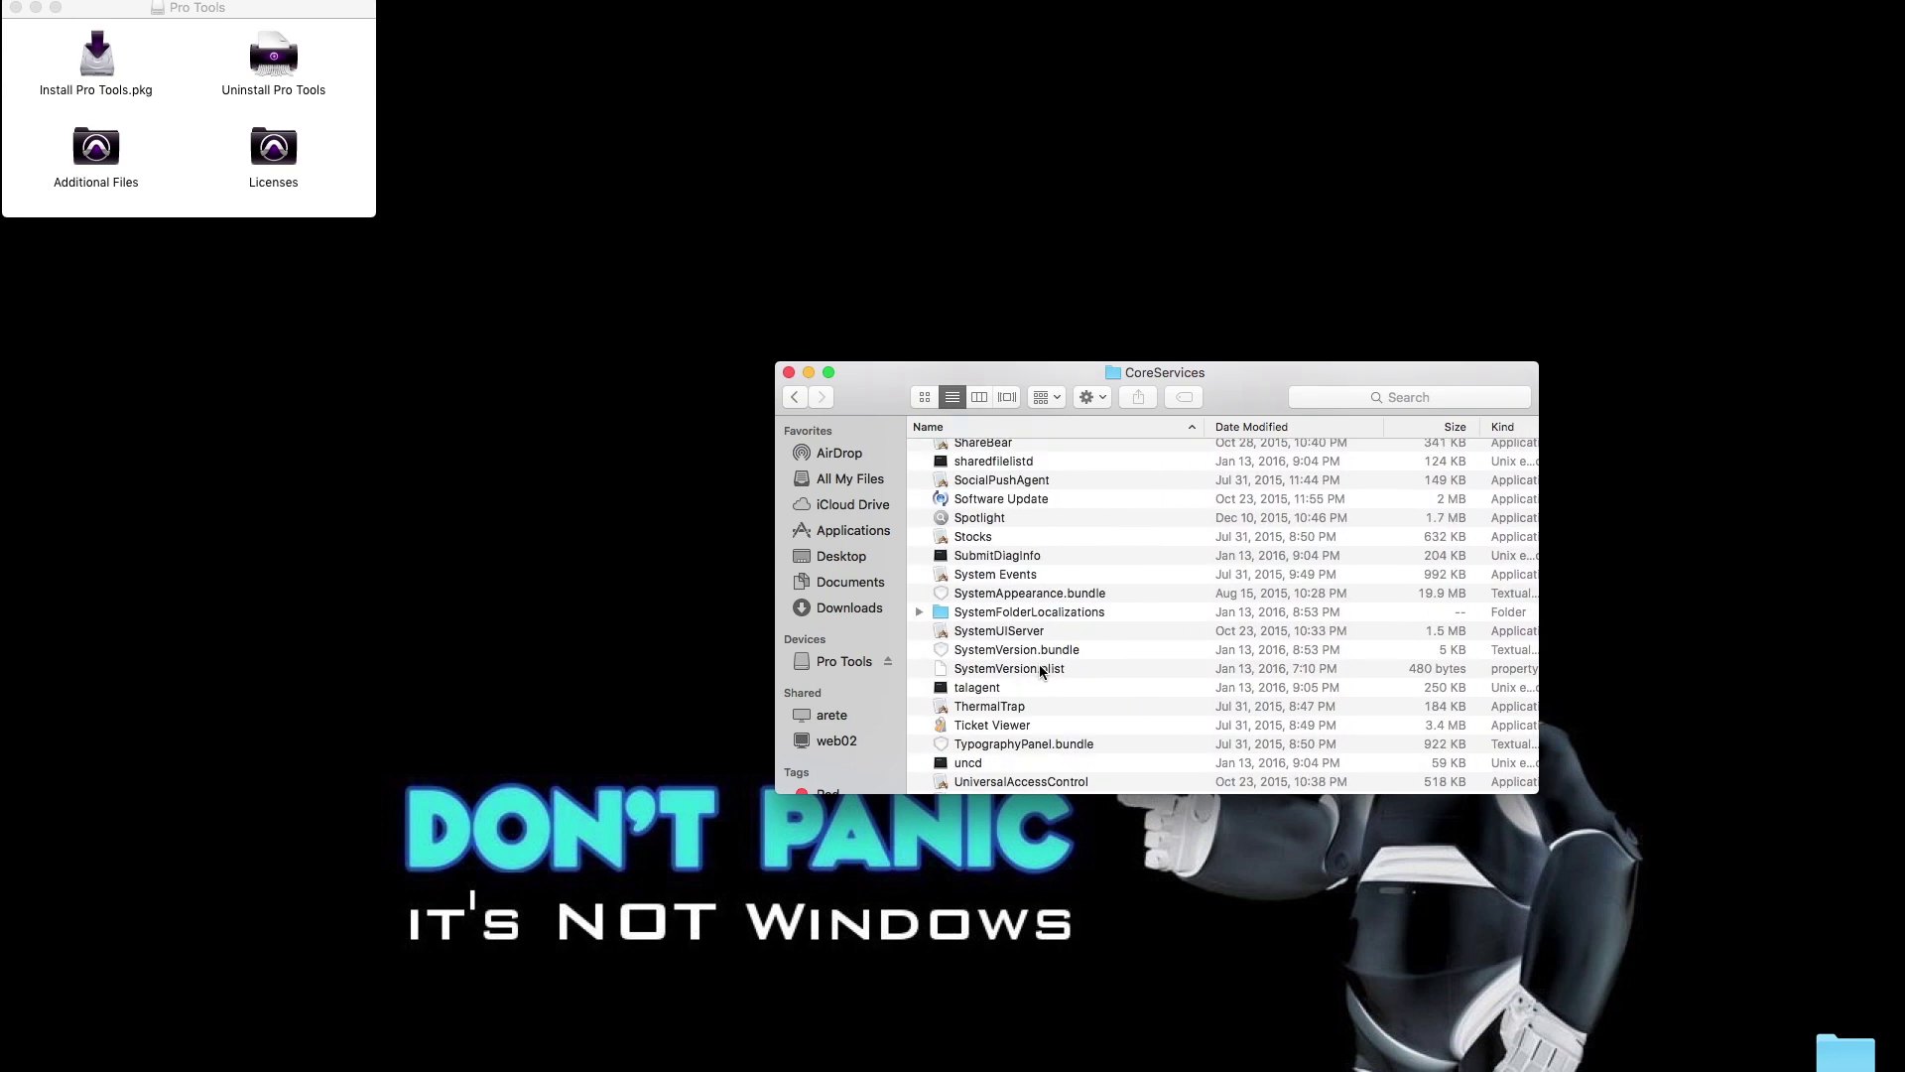
# Step: Copy SystemVersion.plist from CoreServices onto the desktop
pyautogui.click(1042, 672)
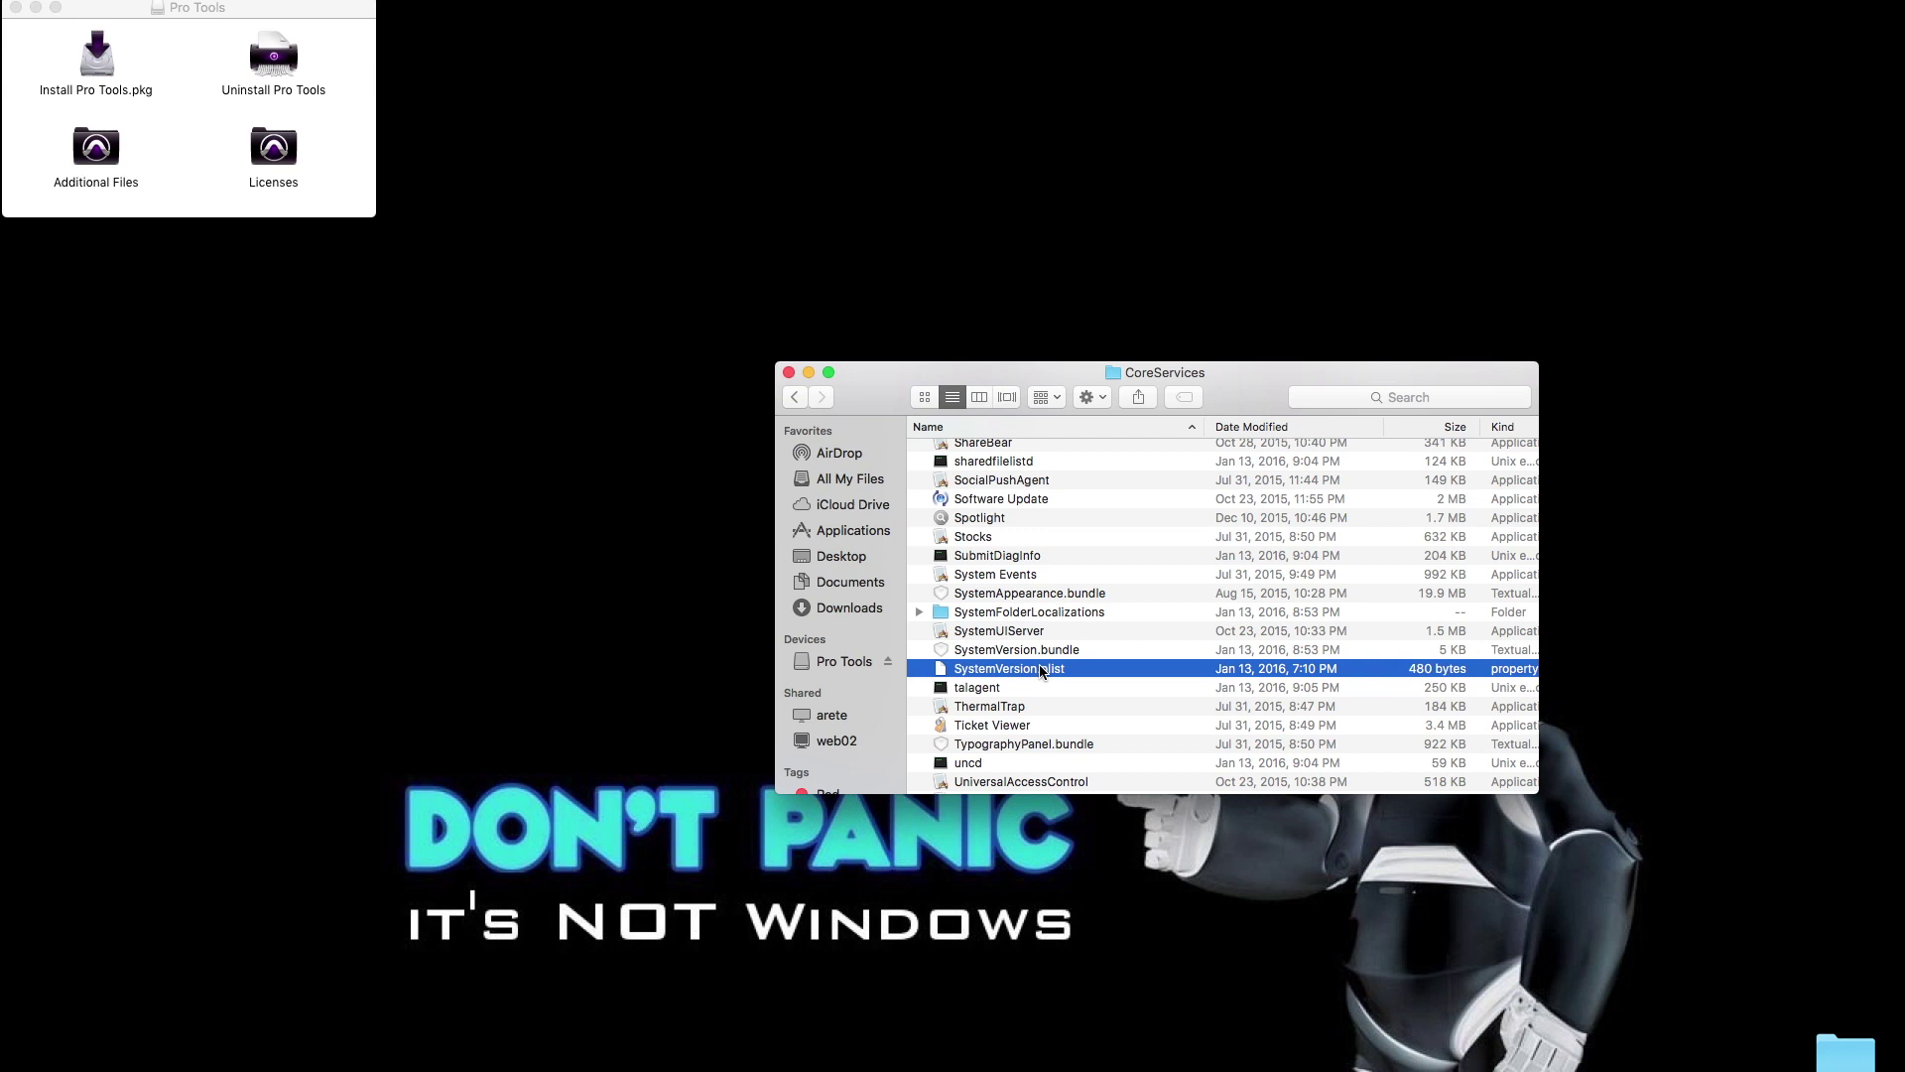
pyautogui.moveTo(1041, 672); pyautogui.dragTo(1063, 175)
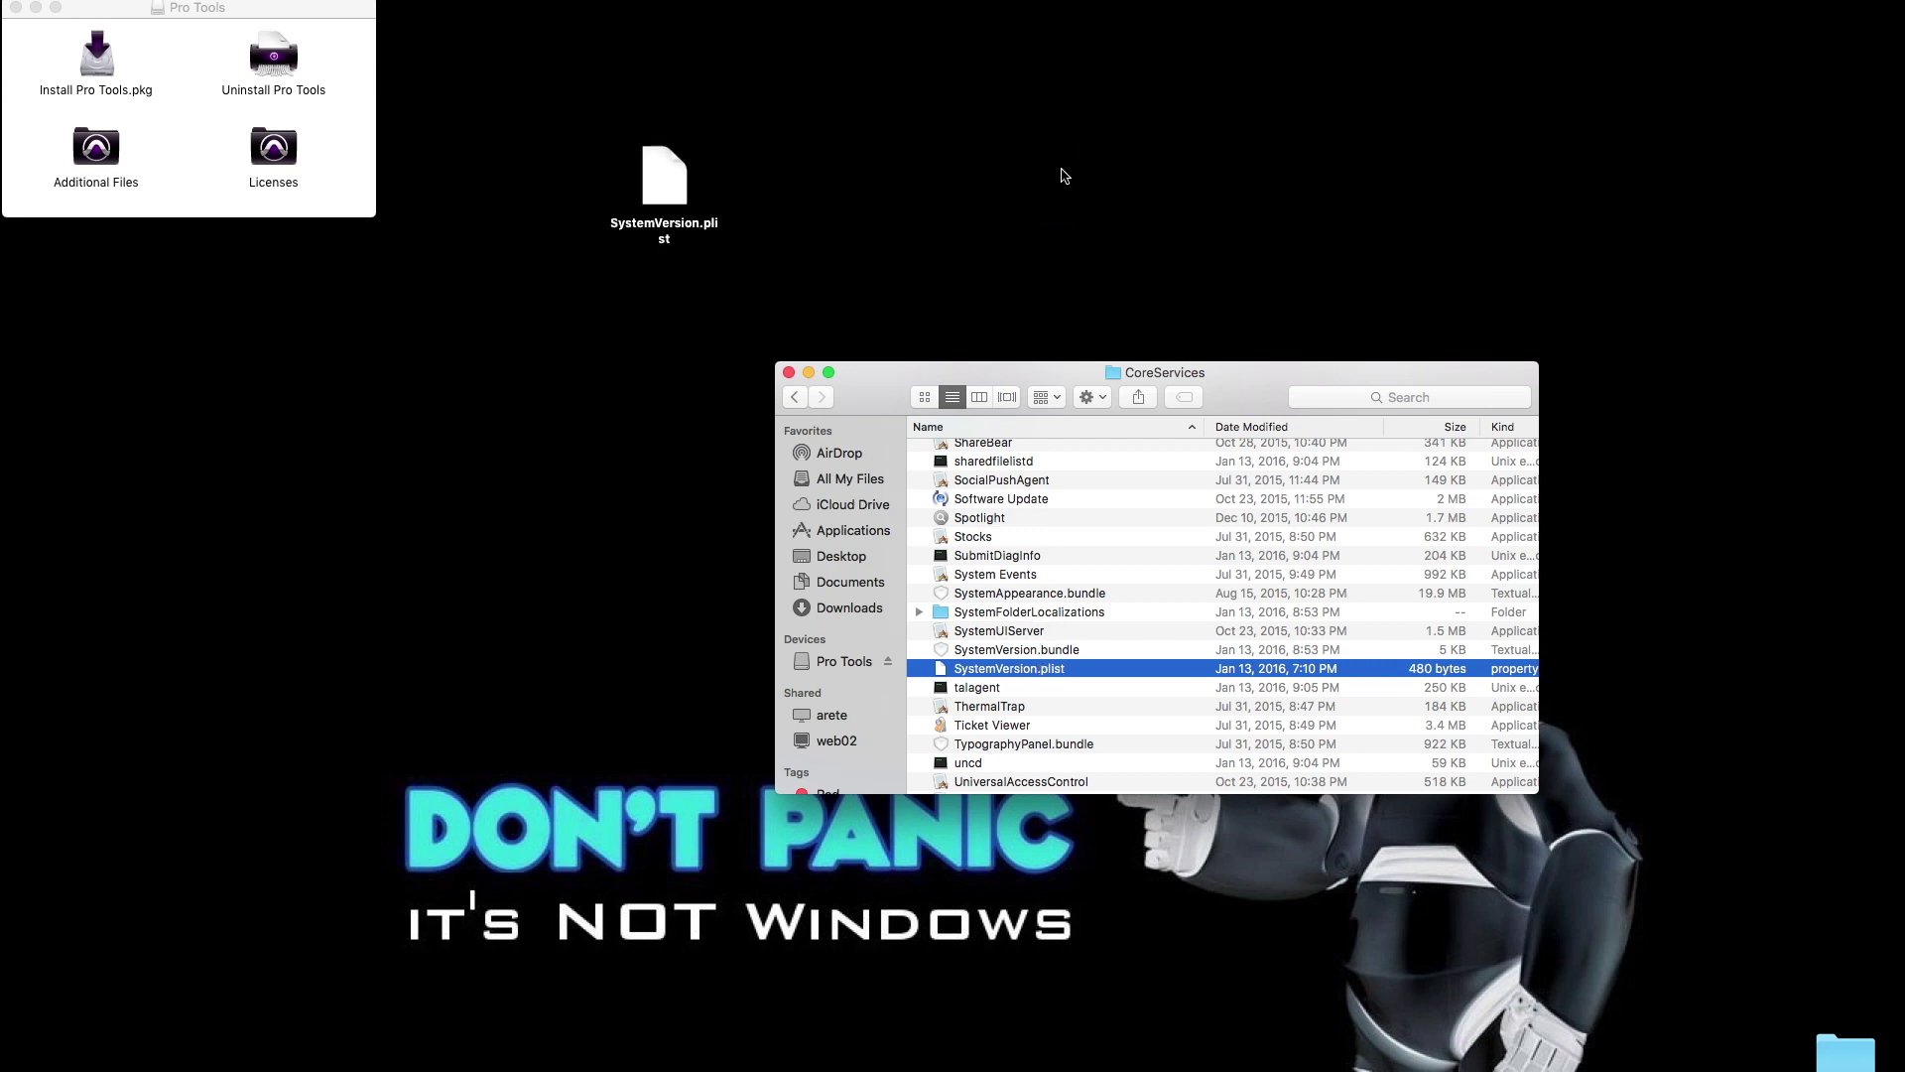
pyautogui.click(701, 236)
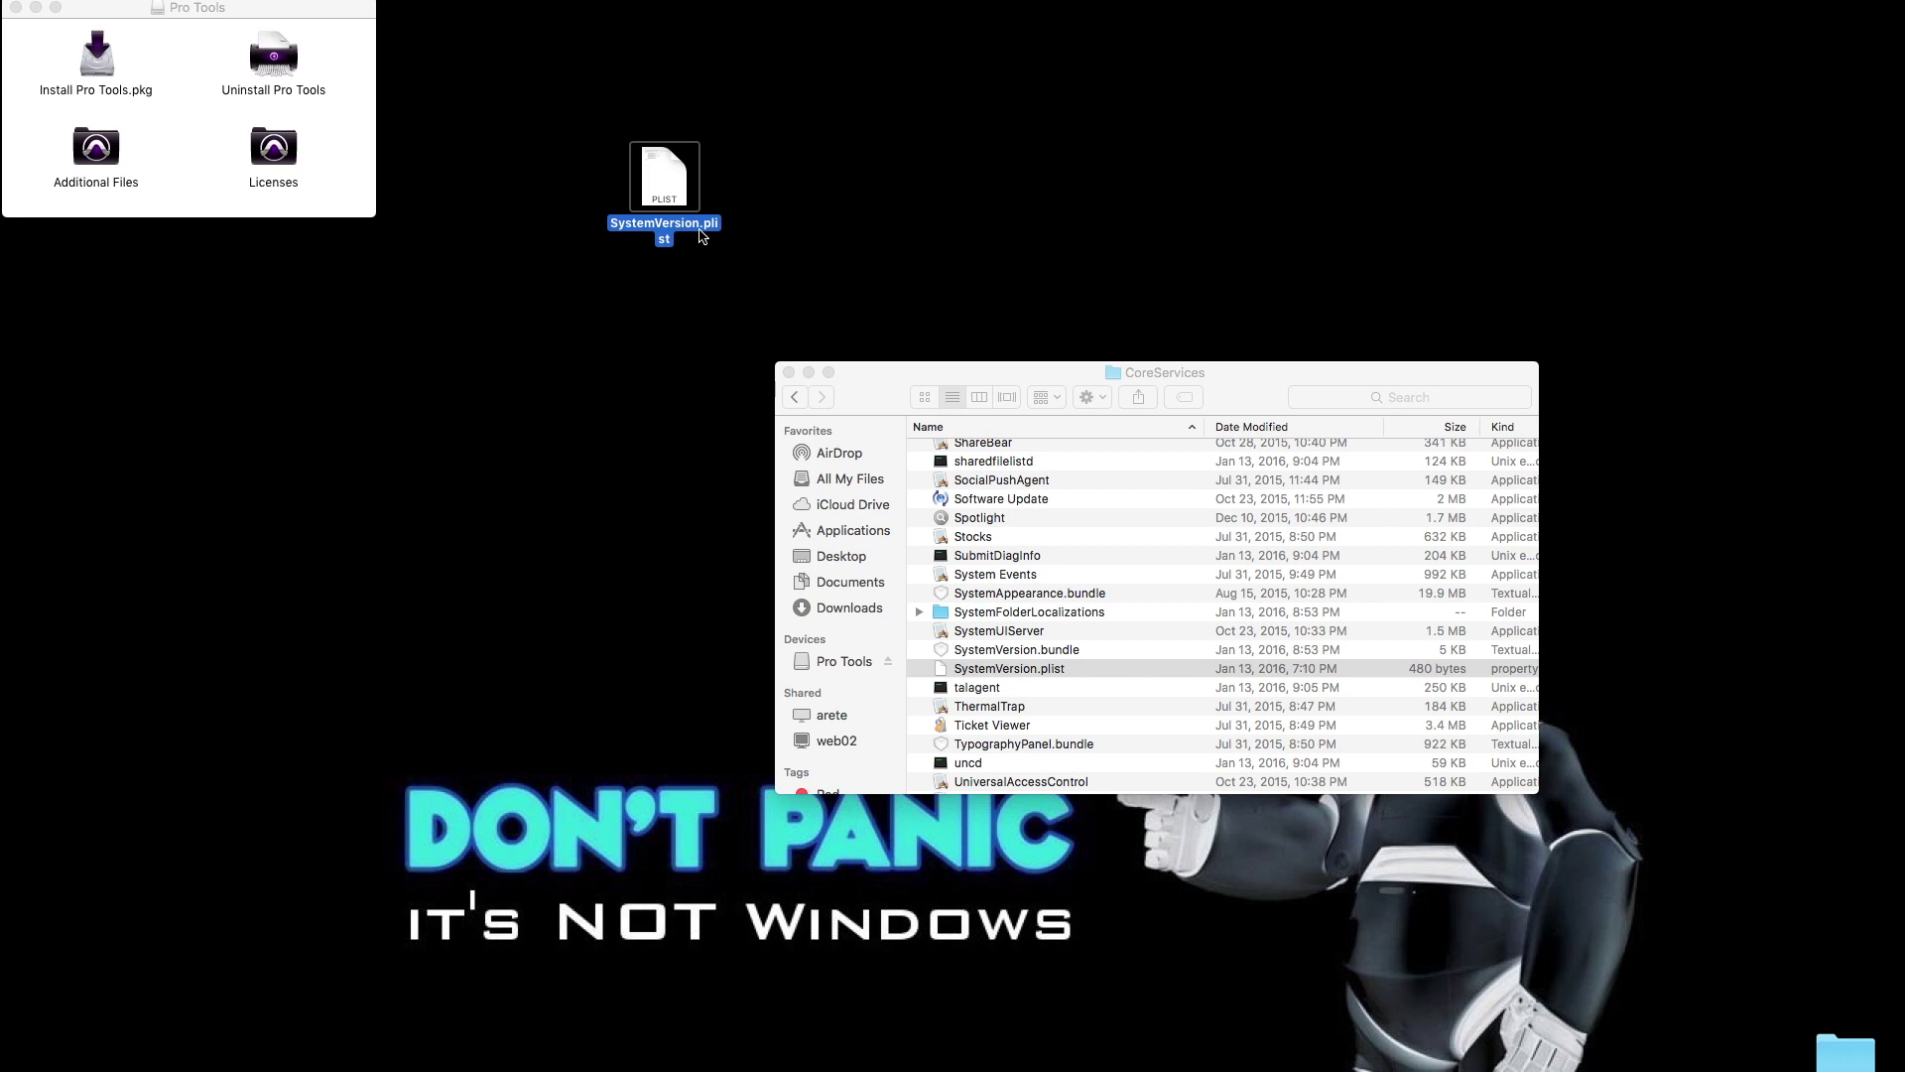
pyautogui.click(919, 239)
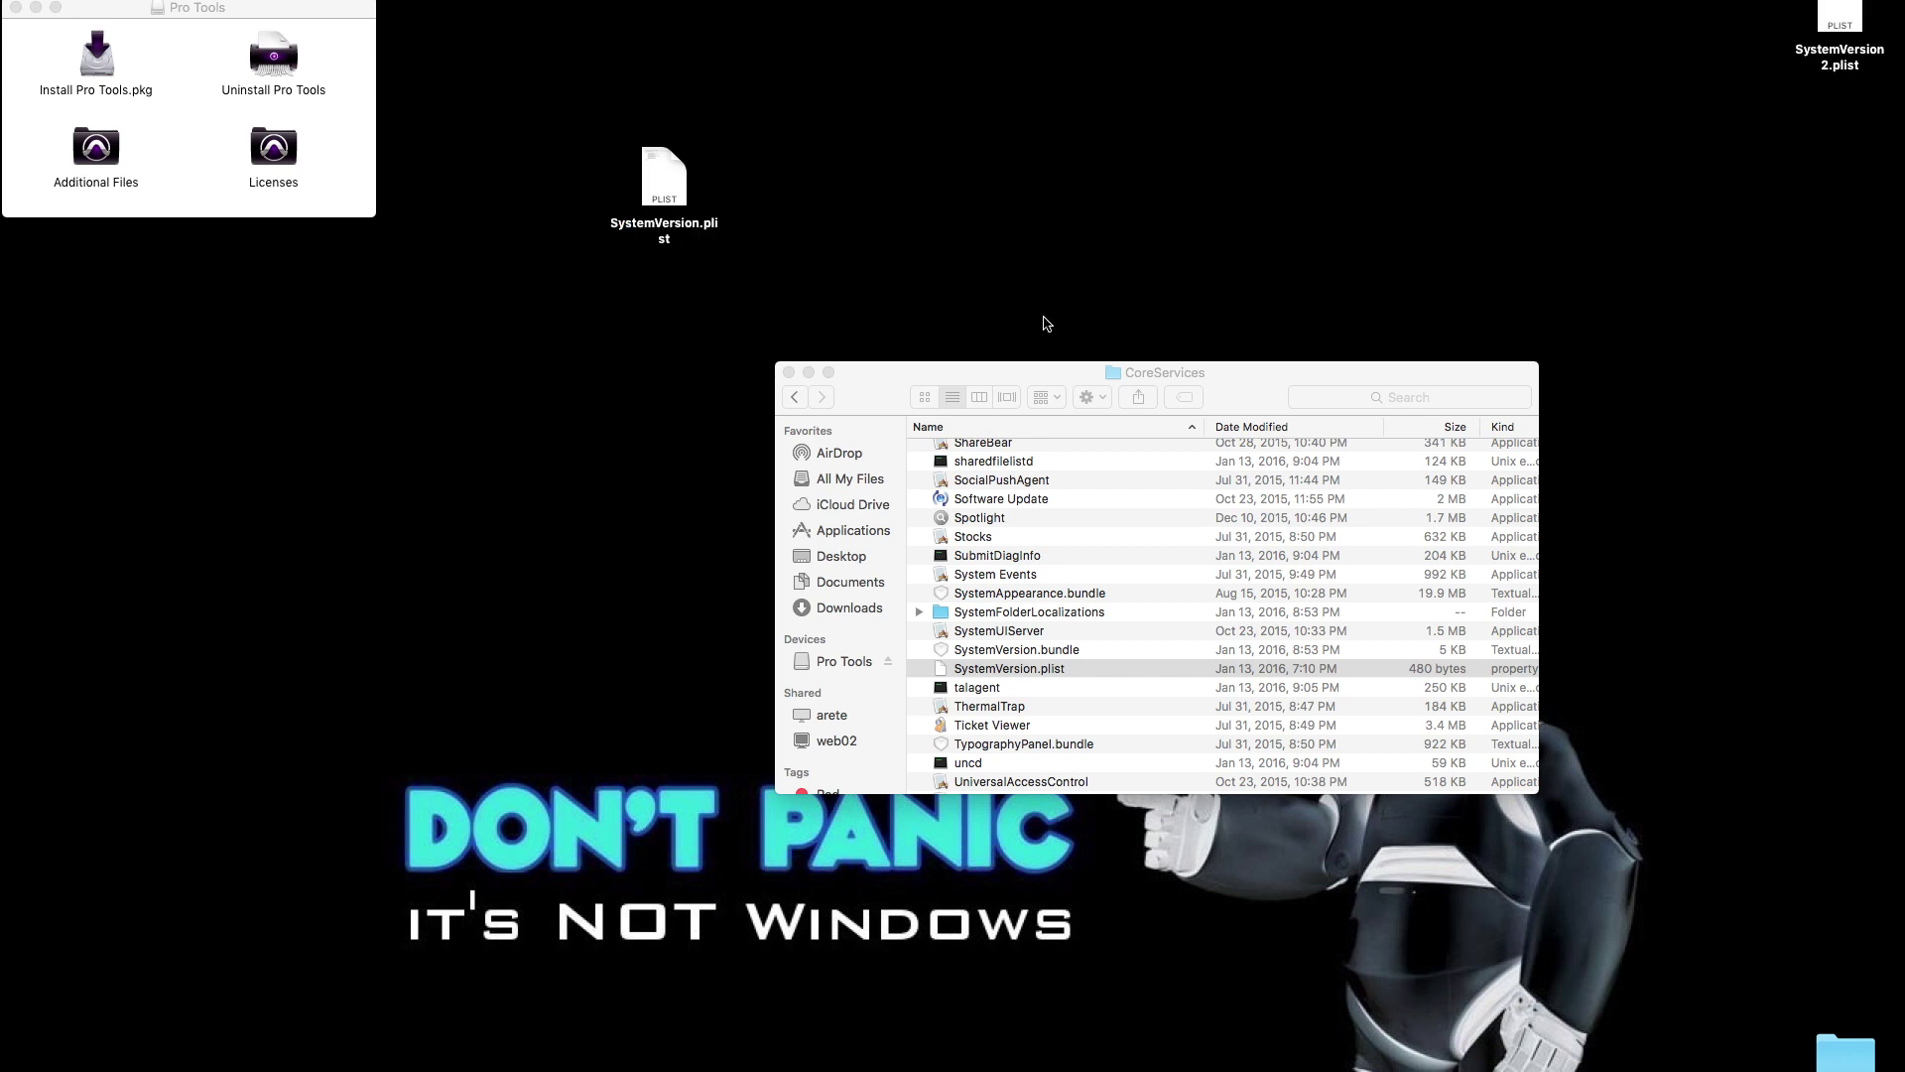
pyautogui.moveTo(990, 372); pyautogui.dragTo(1042, 384)
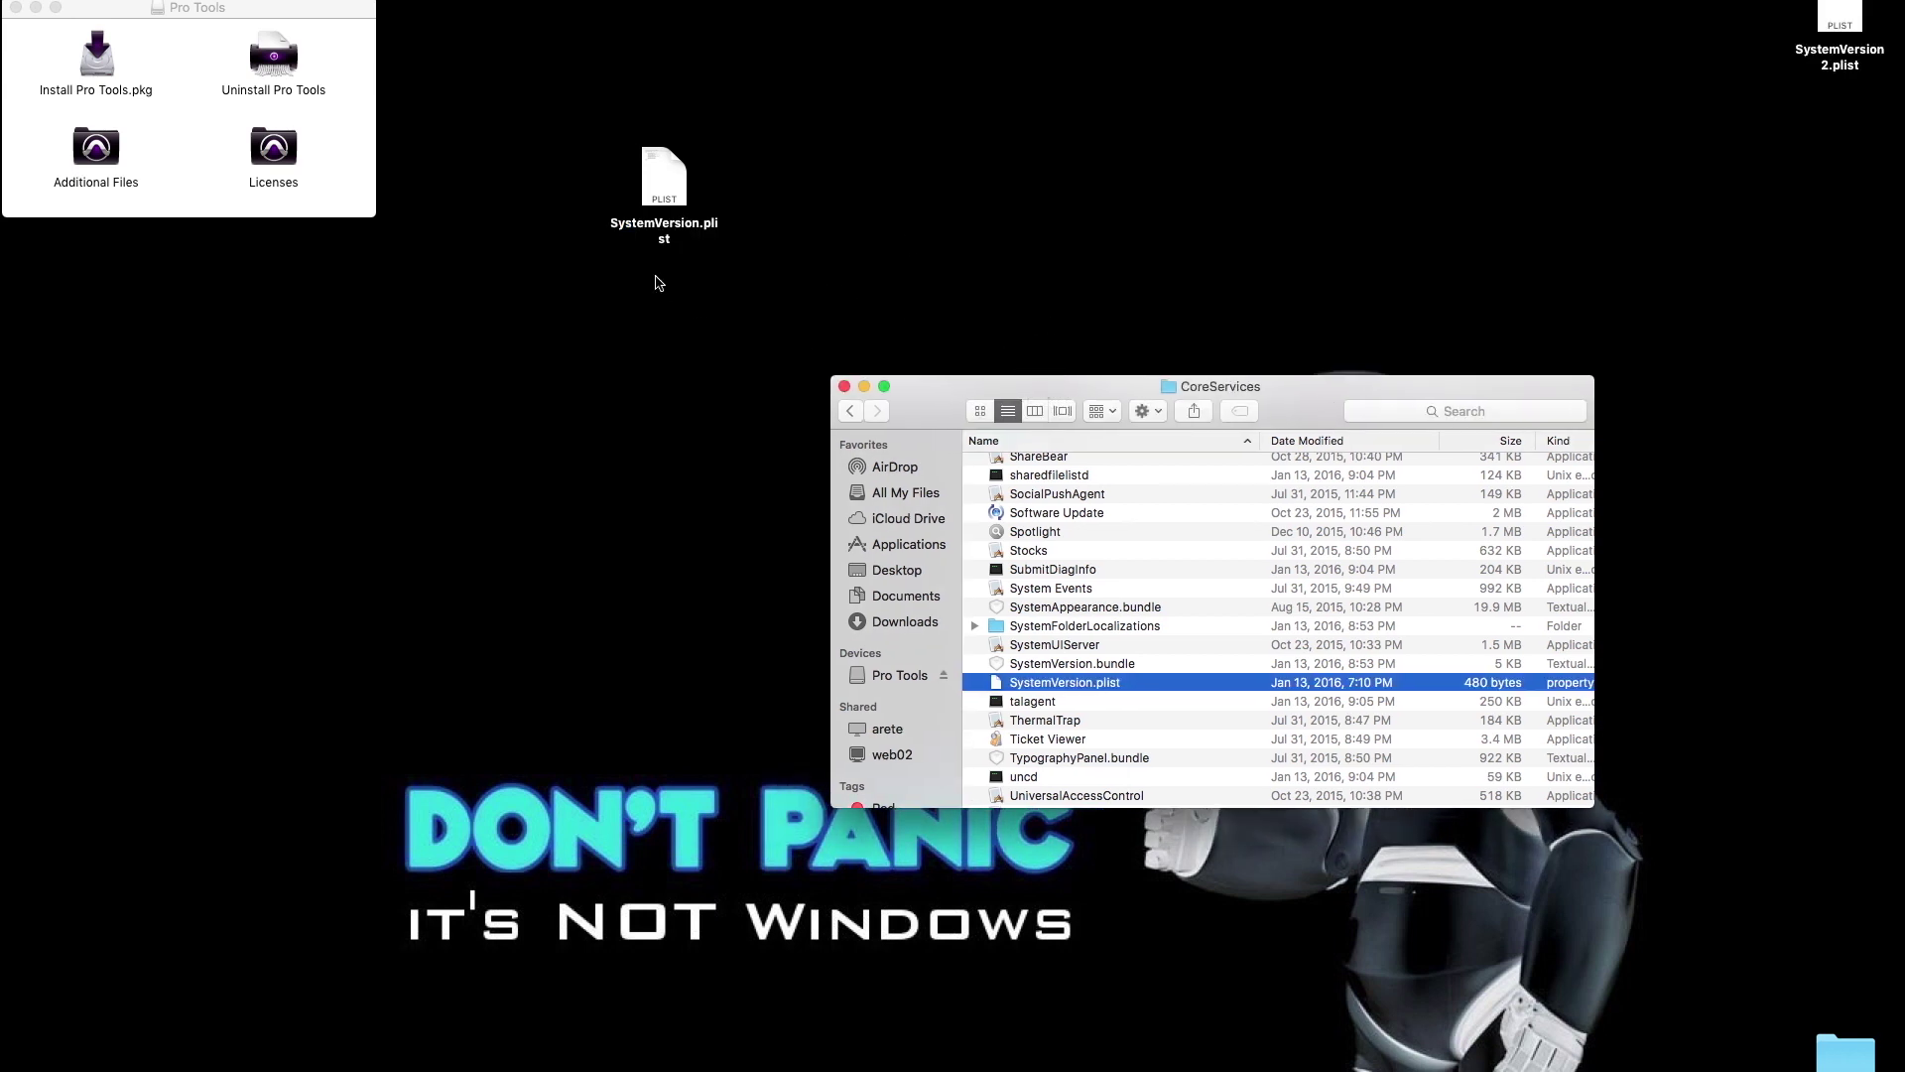
# Step: Open the desktop SystemVersion.plist, unlock it, and change the user-visible version to 10.9
pyautogui.click(691, 234)
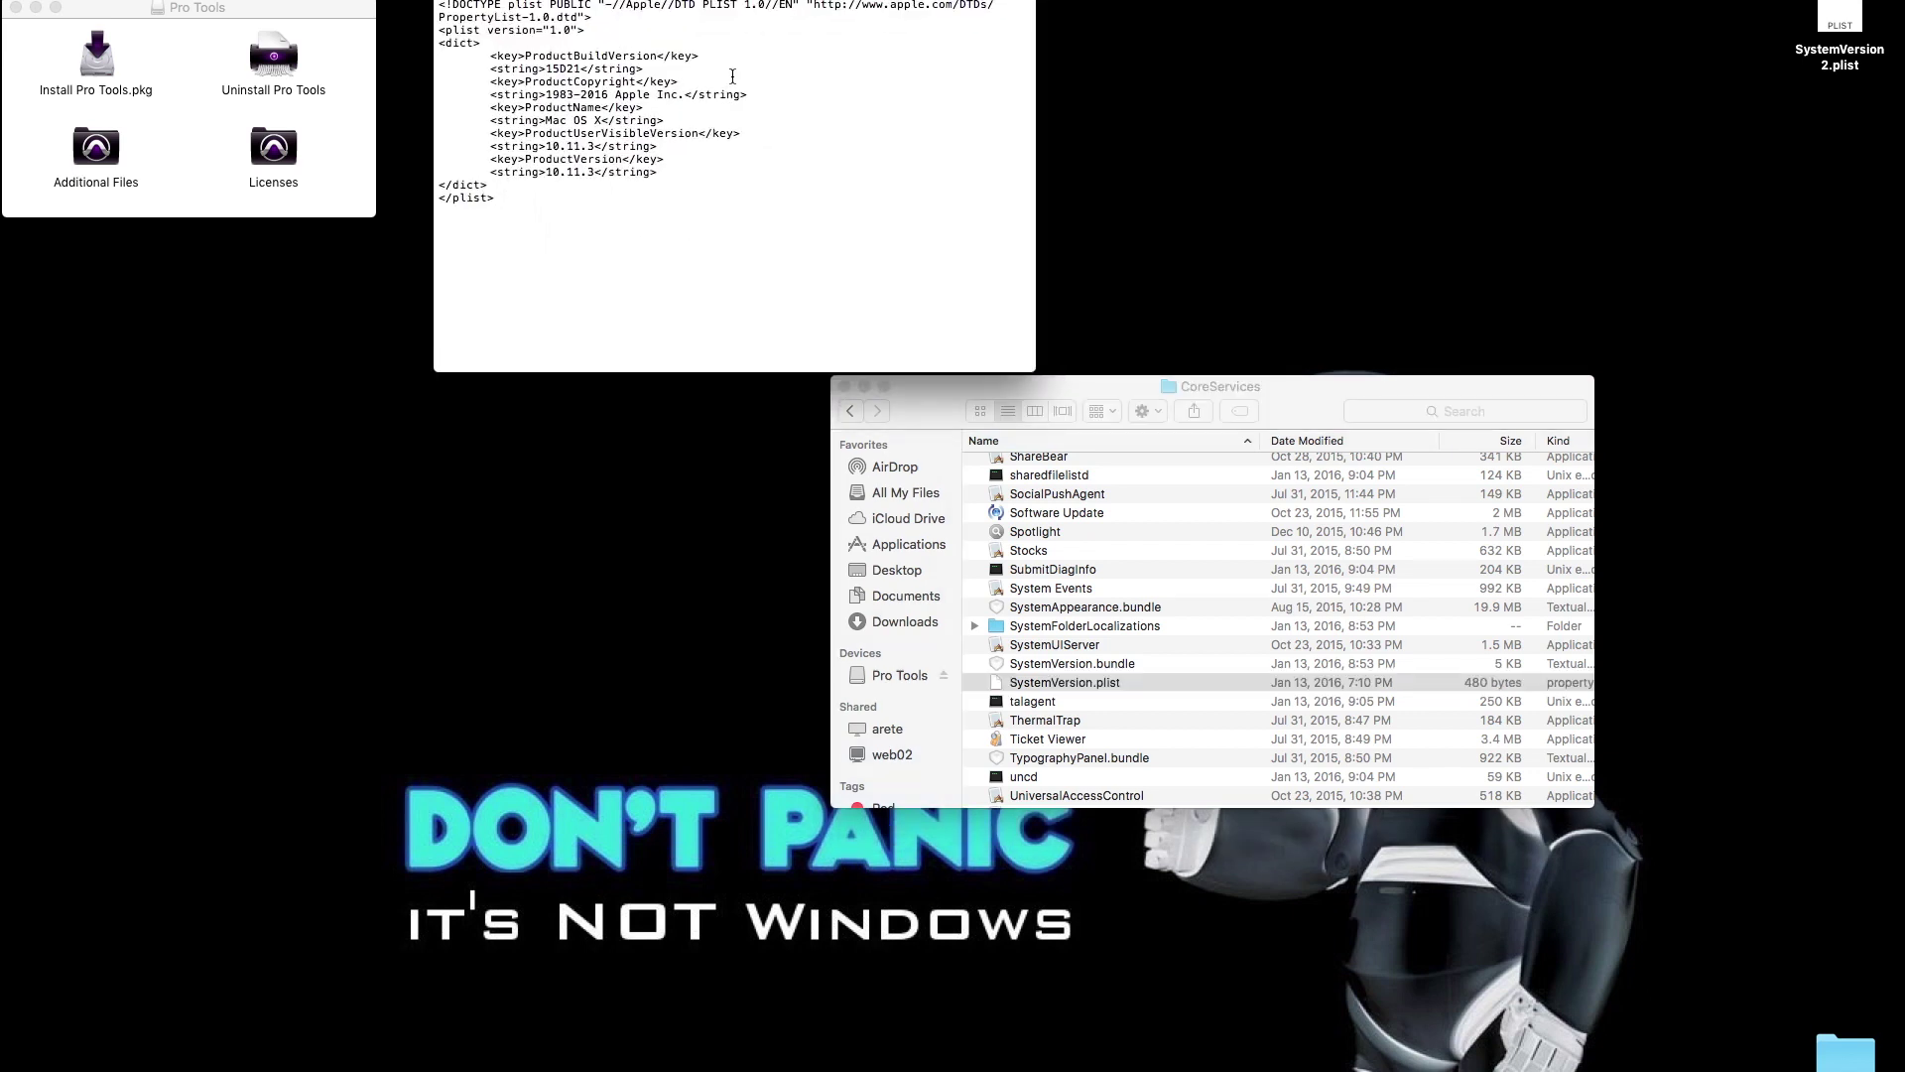
pyautogui.moveTo(873, 0); pyautogui.dragTo(829, 154)
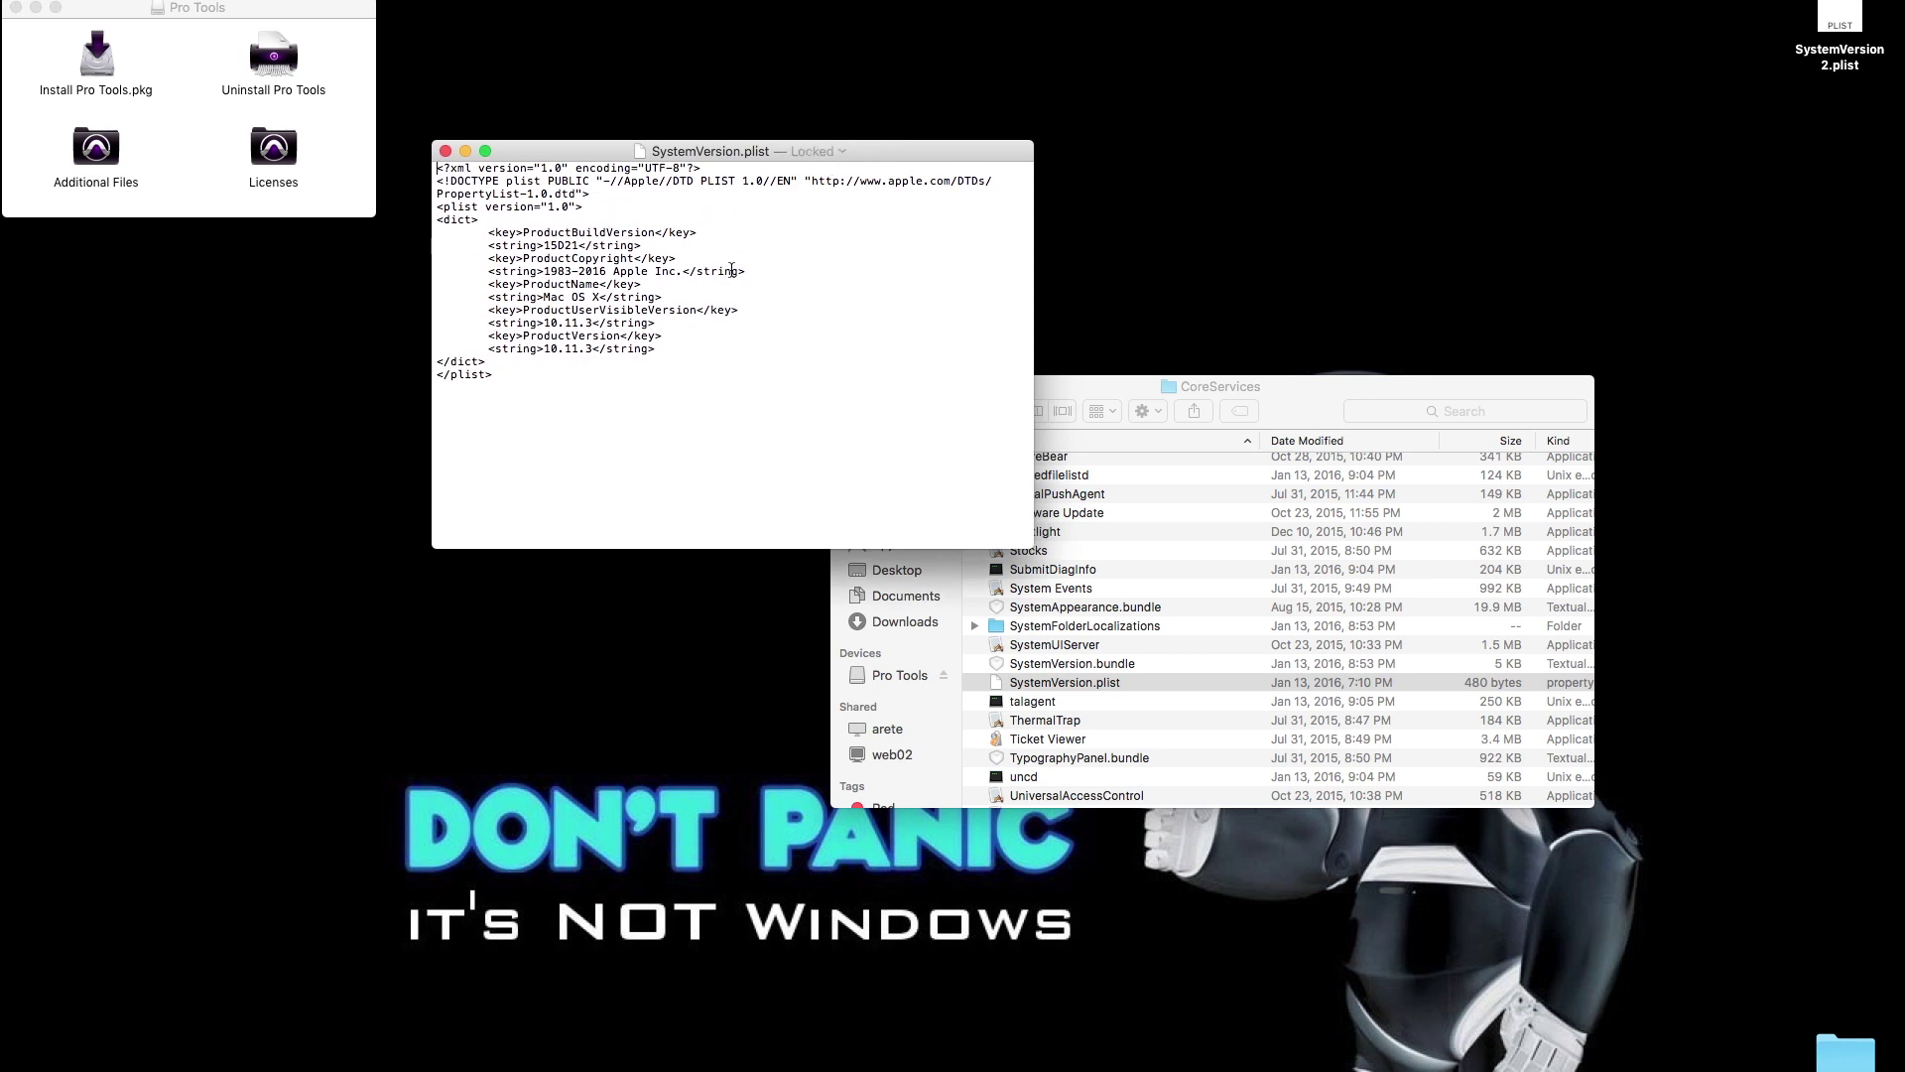
pyautogui.click(562, 322)
pyautogui.moveTo(564, 323); pyautogui.dragTo(589, 322)
pyautogui.write('9')
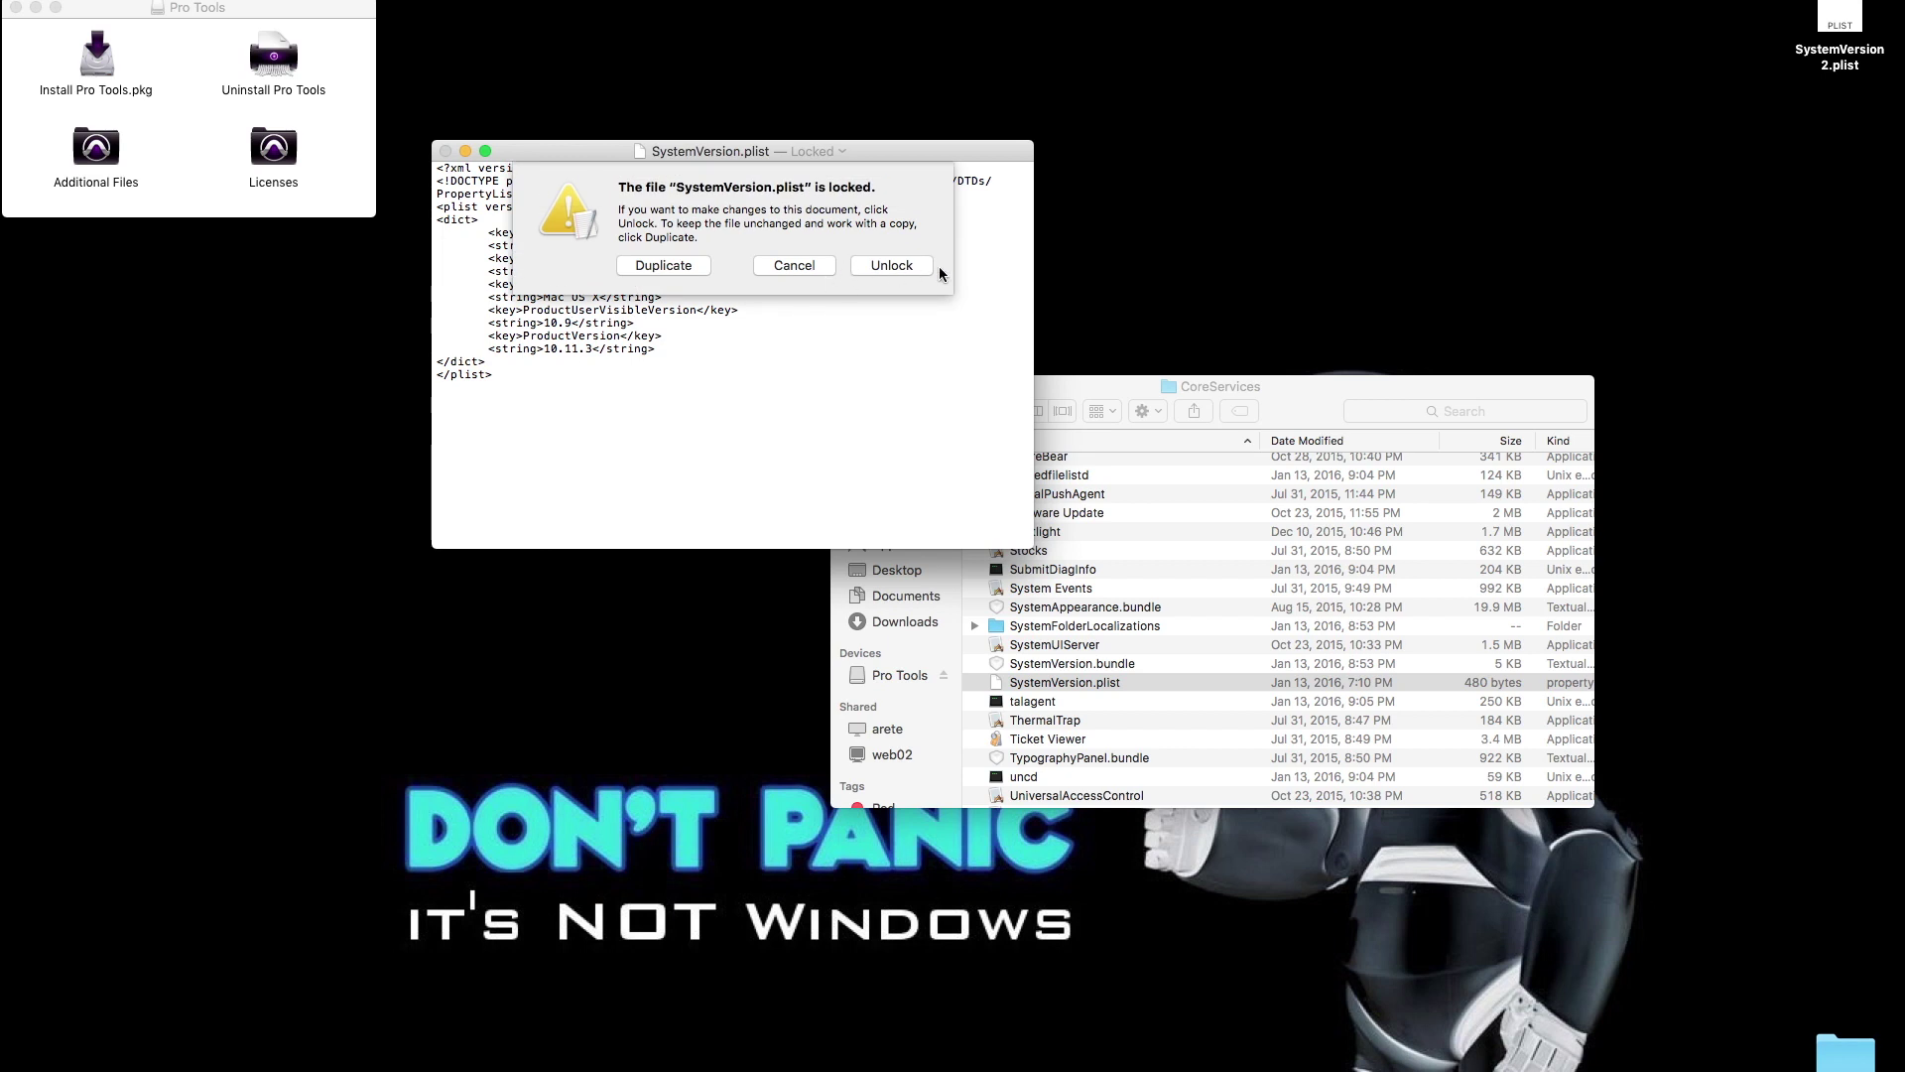
pyautogui.click(899, 265)
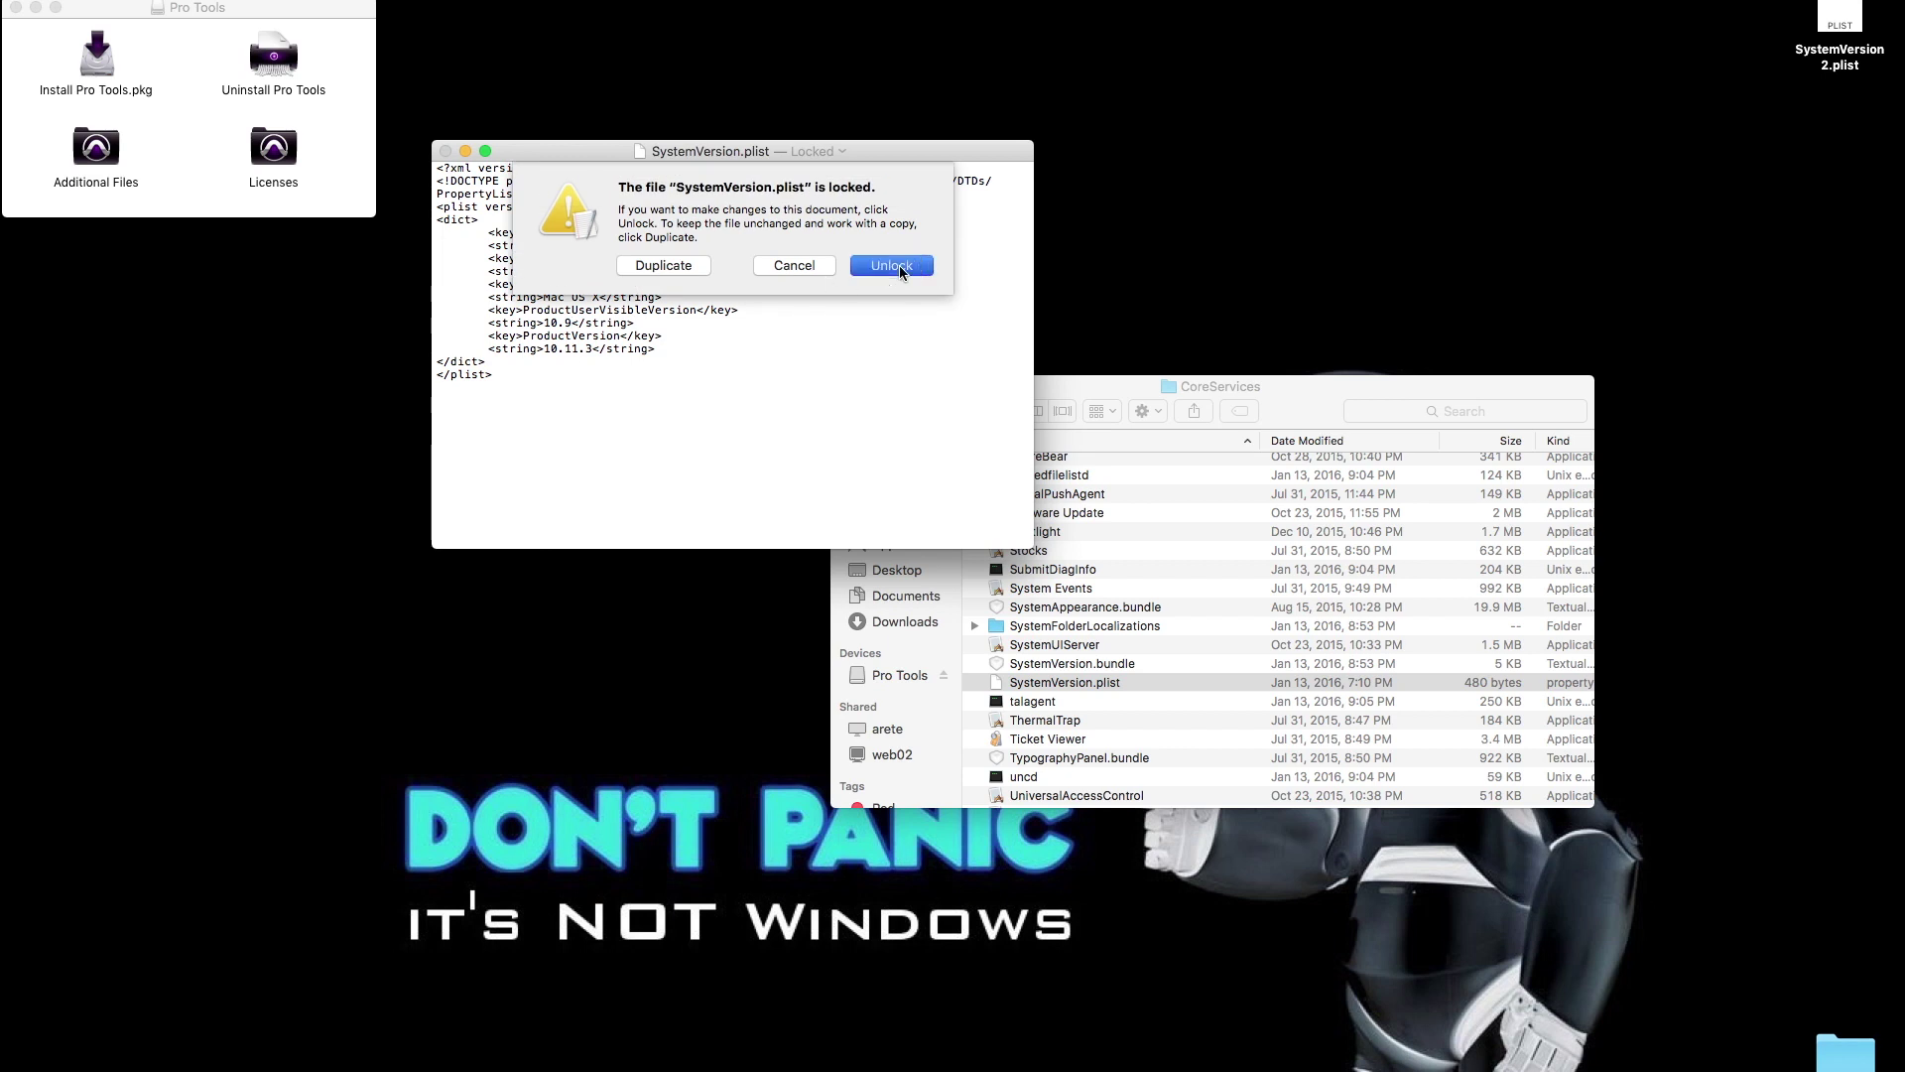
# Step: Change ProductVersion from 10.11.3 to 10.9, then save and close the plist
pyautogui.click(564, 348)
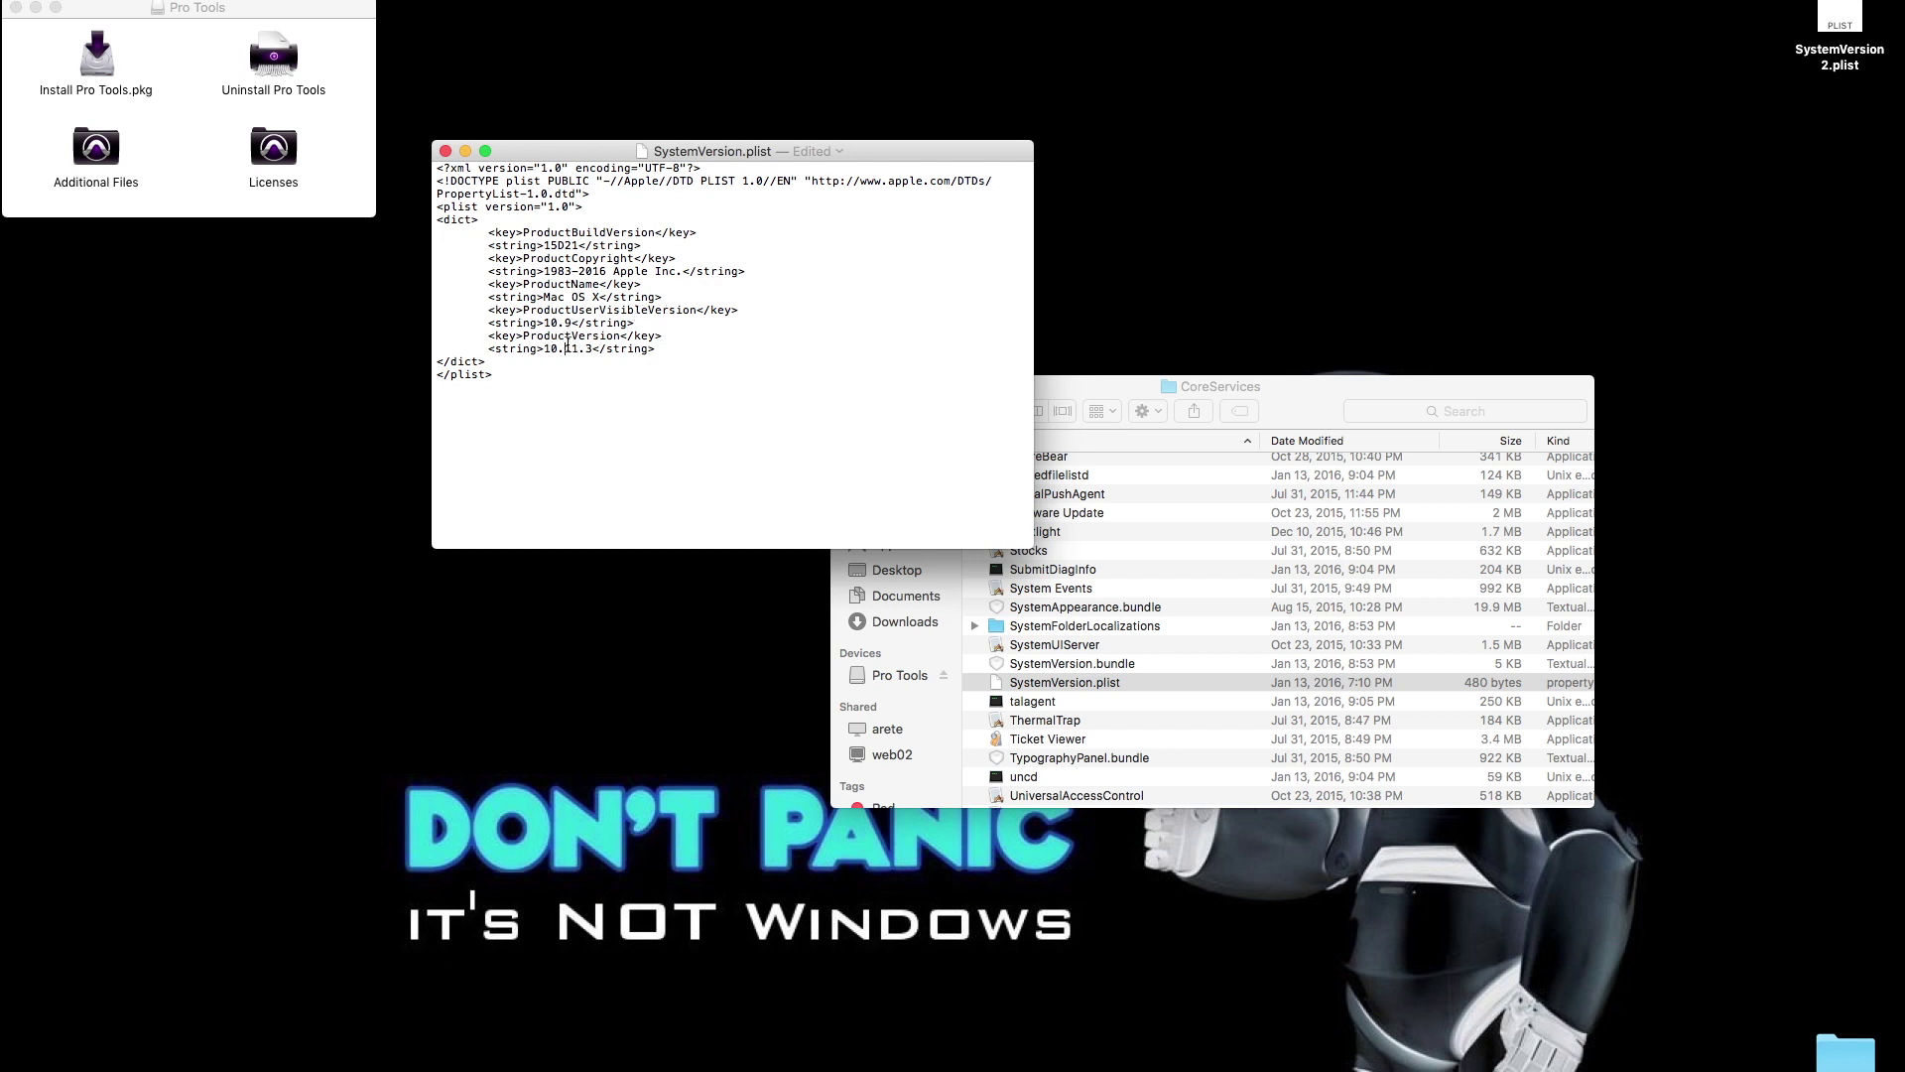
pyautogui.moveTo(562, 347); pyautogui.dragTo(597, 350)
pyautogui.write('9')
pyautogui.click(131, 2)
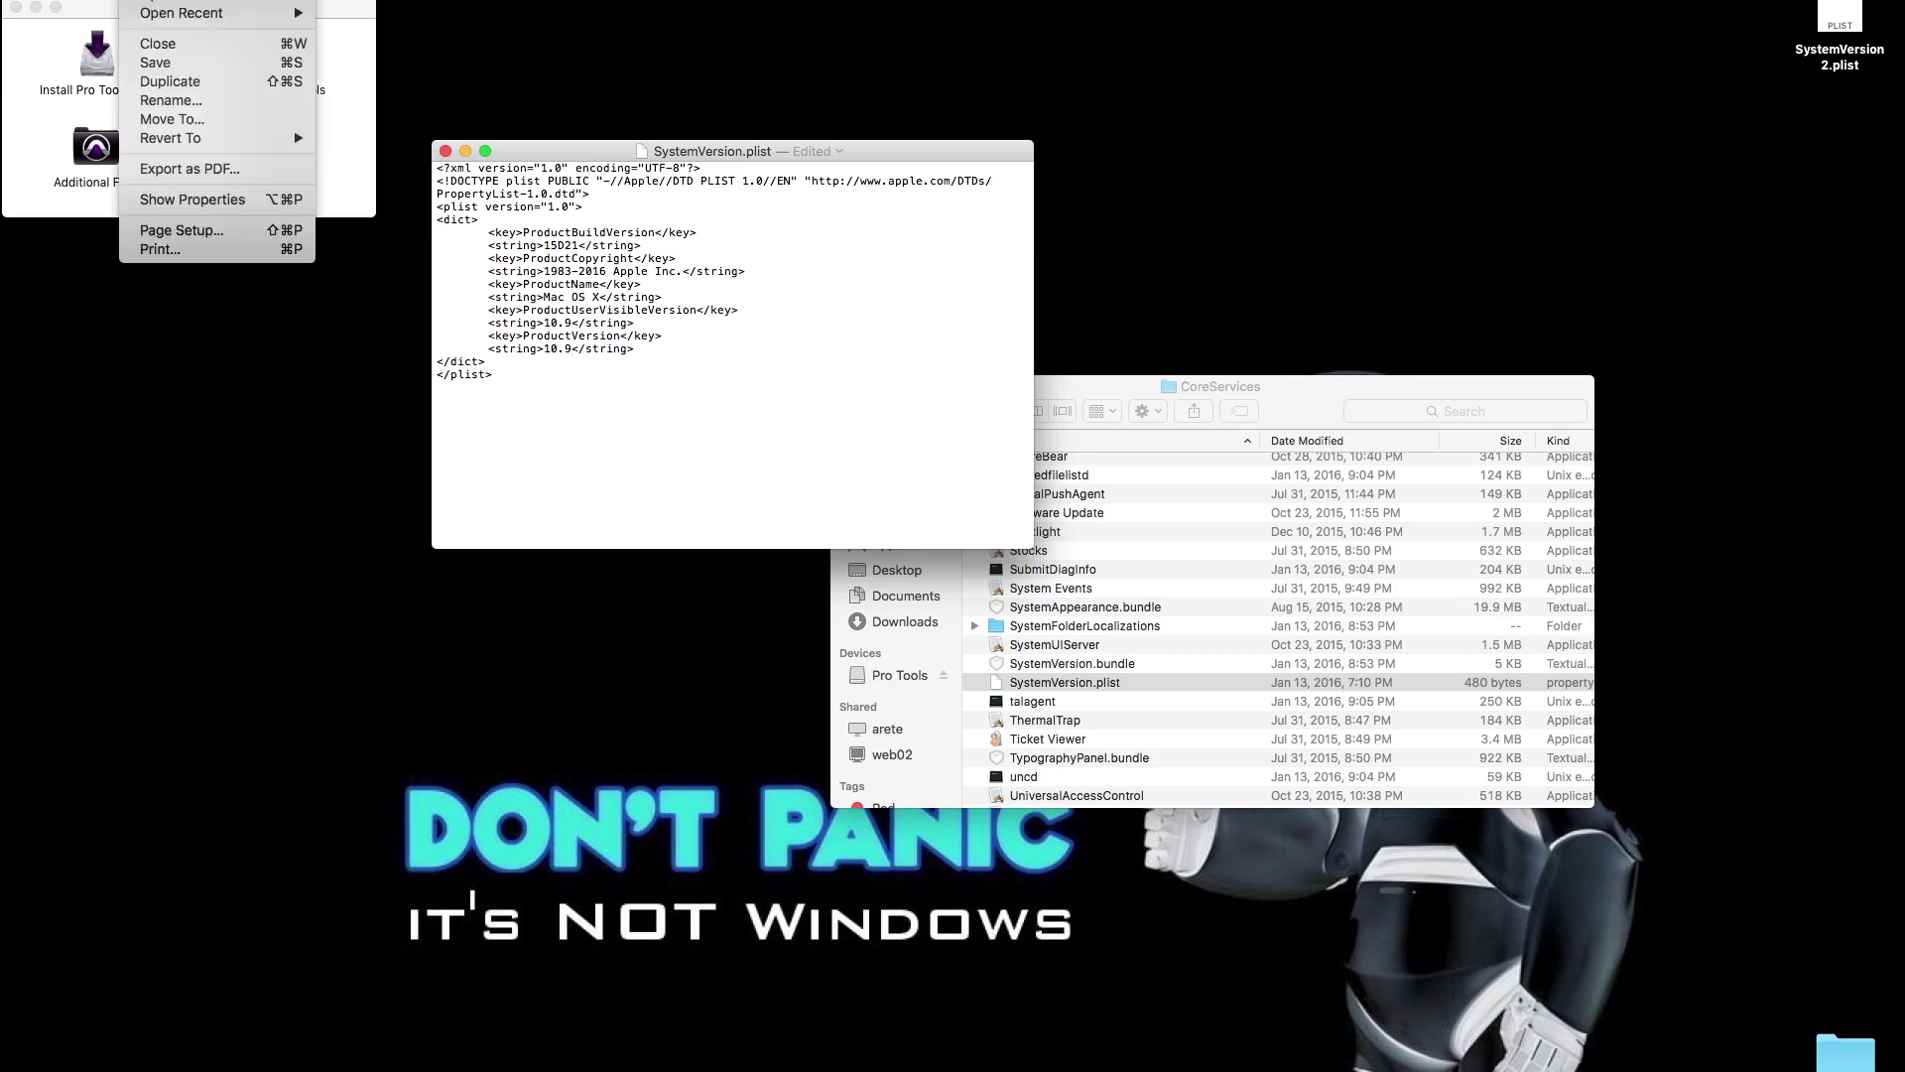
pyautogui.click(161, 65)
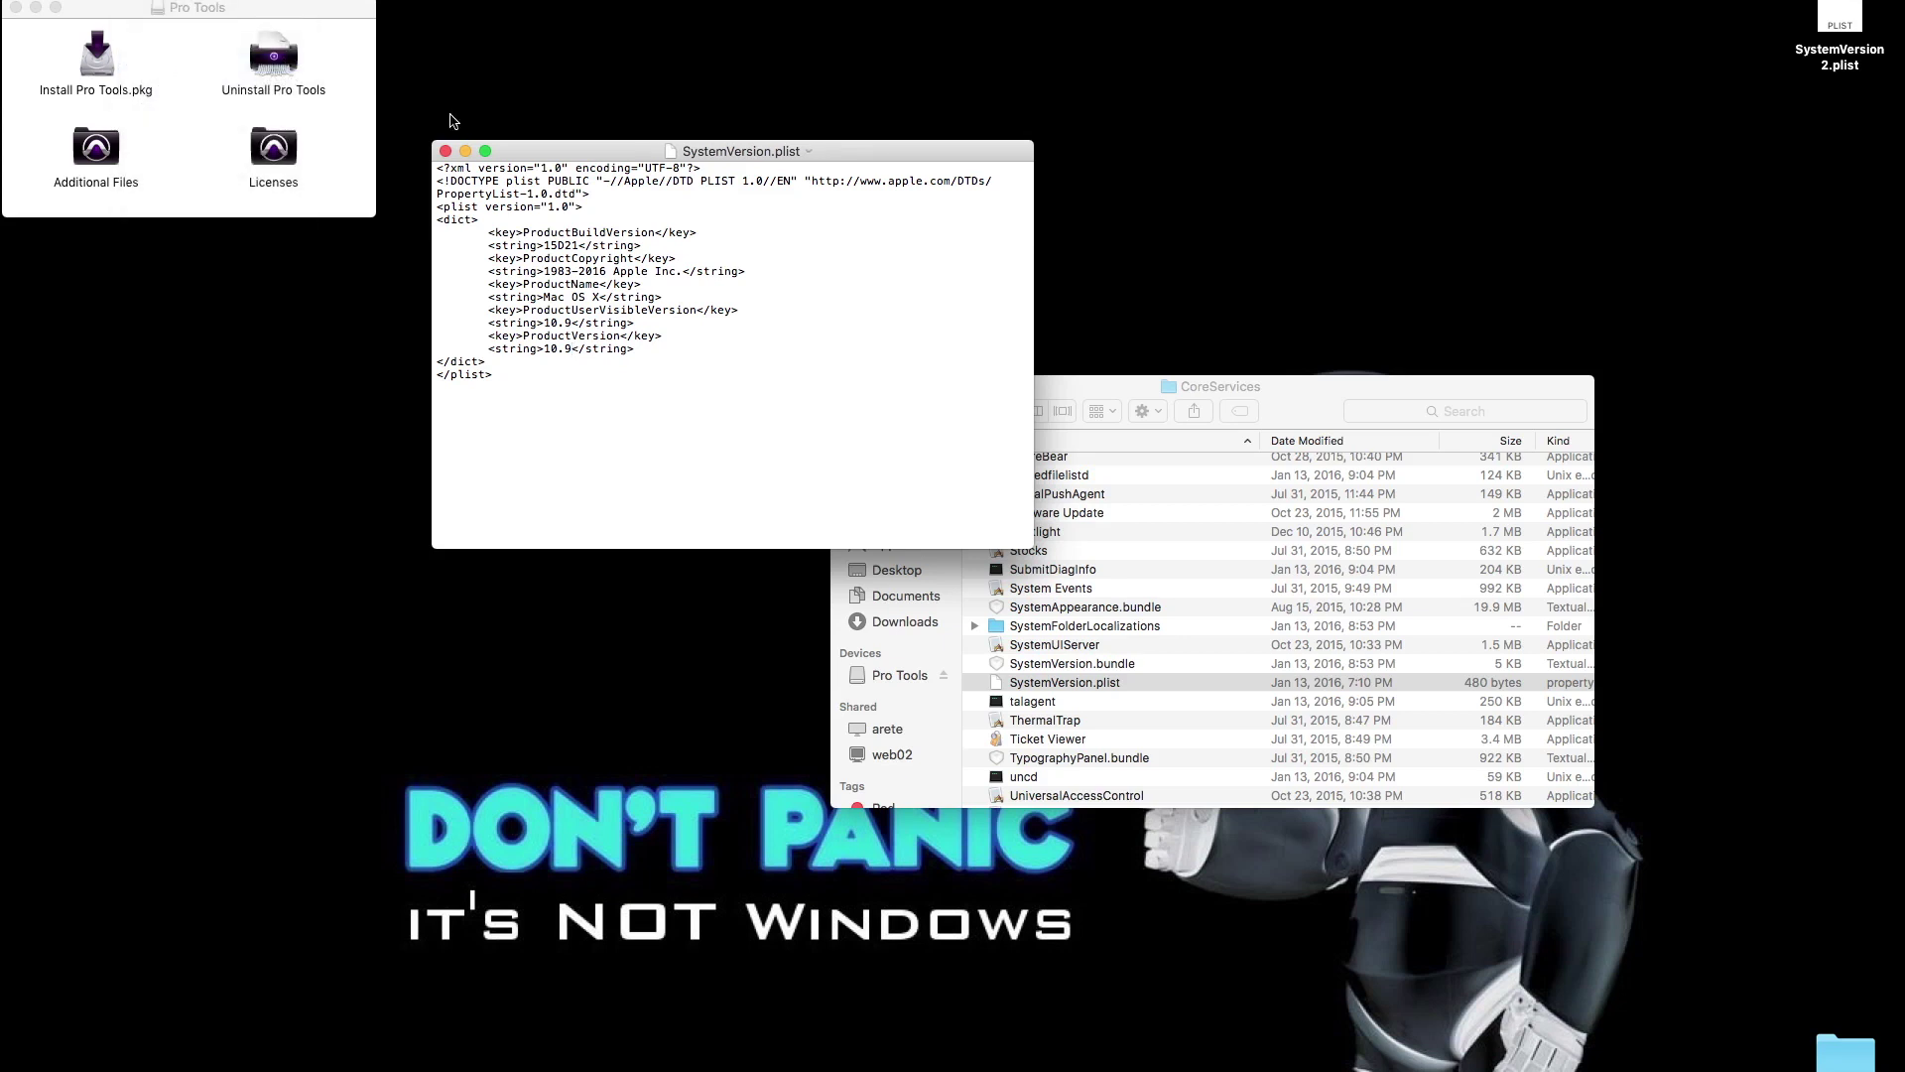
pyautogui.click(446, 151)
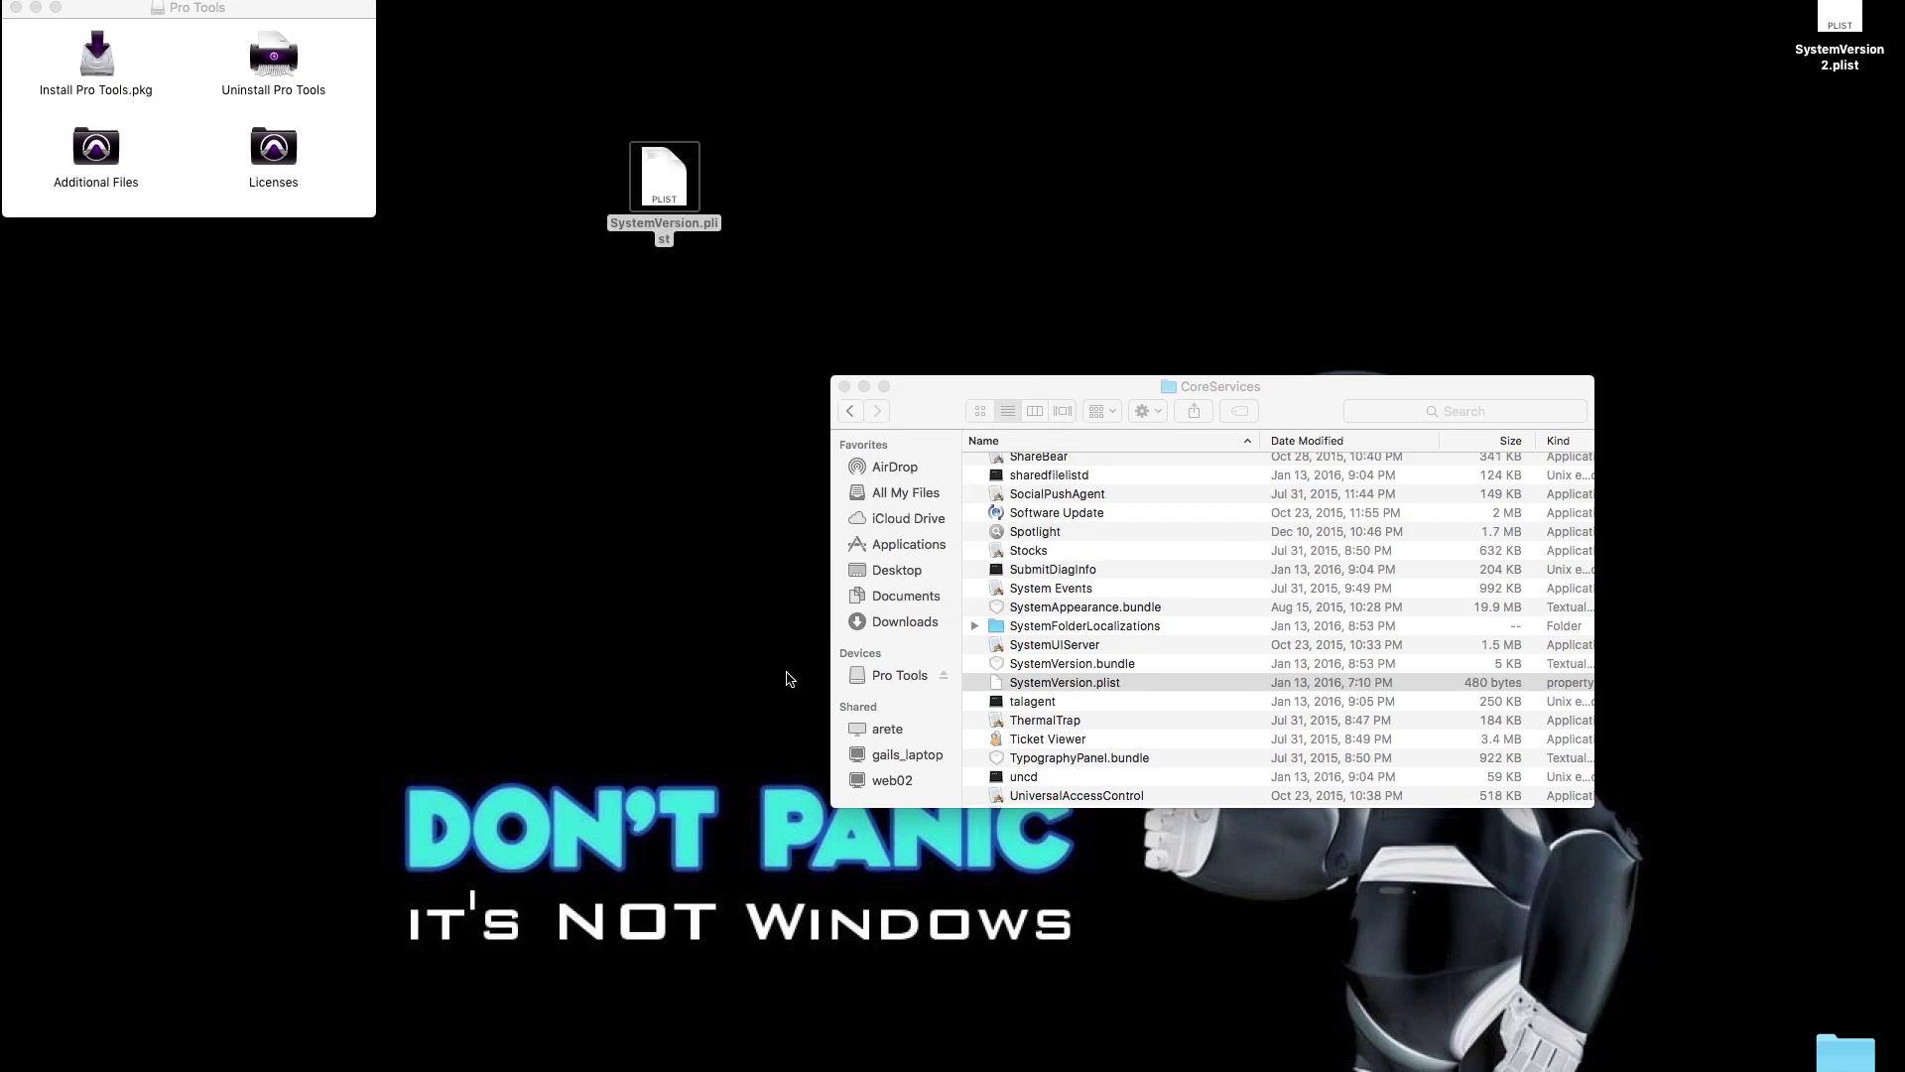
# Step: Close the CoreServices and Pro Tools windows, reboot into Recovery, and open Utilities
pyautogui.click(844, 386)
pyautogui.click(17, 8)
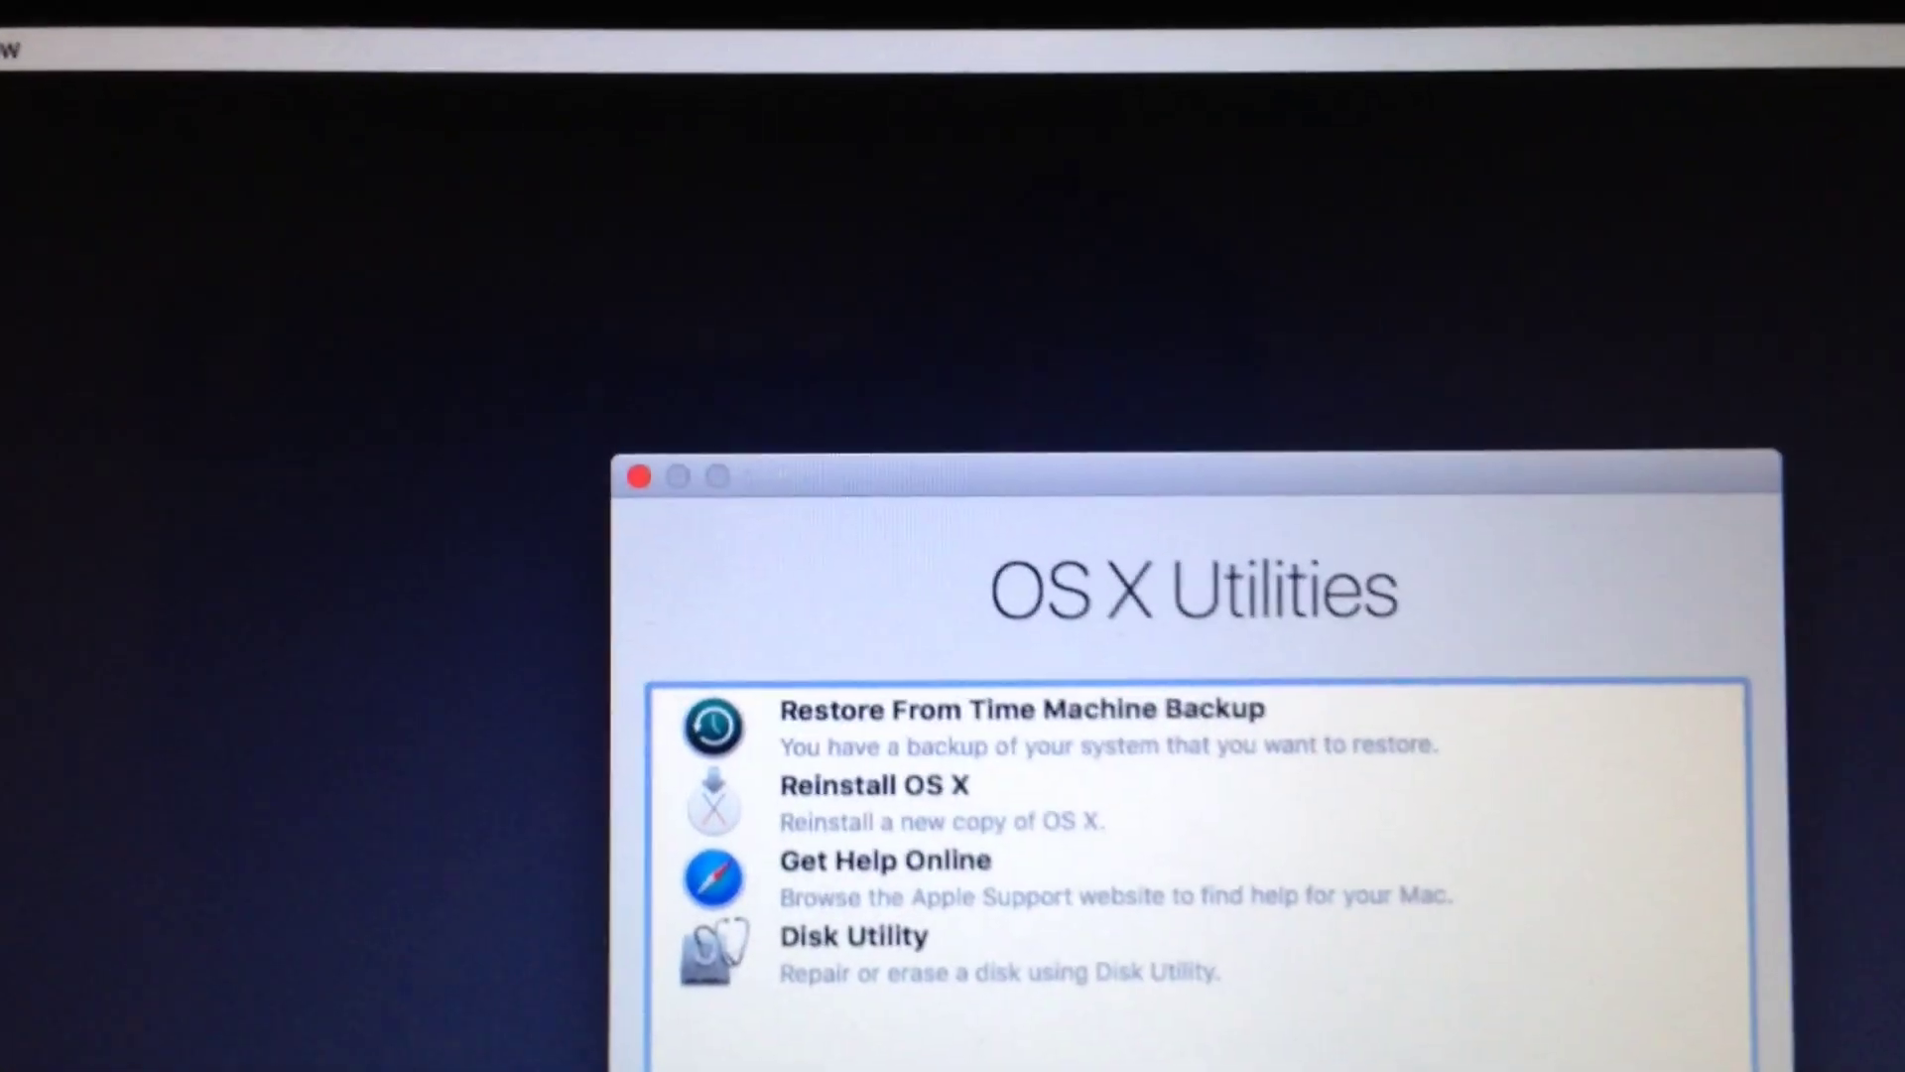
pyautogui.click(2, 67)
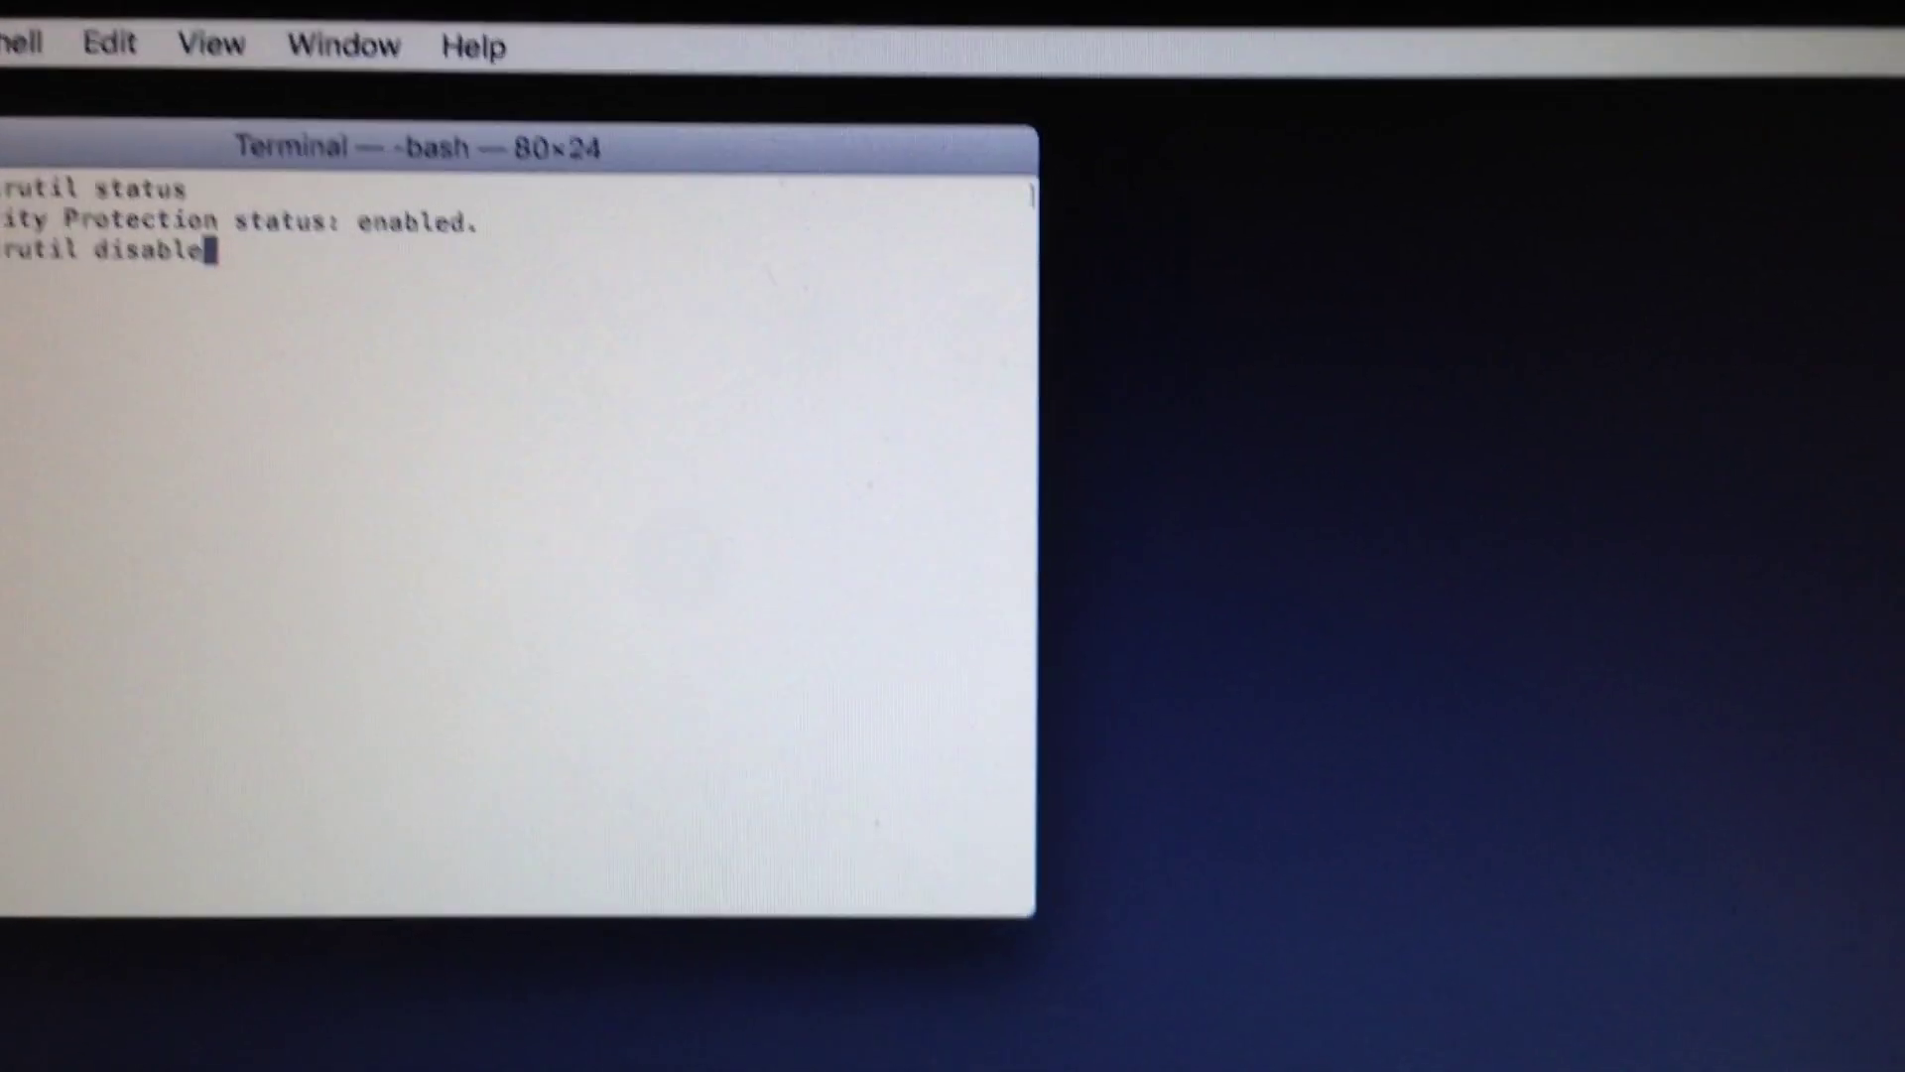
# Step: Disable System Integrity Protection with csrutil disable and enter sync;reboot
pyautogui.press('Return')
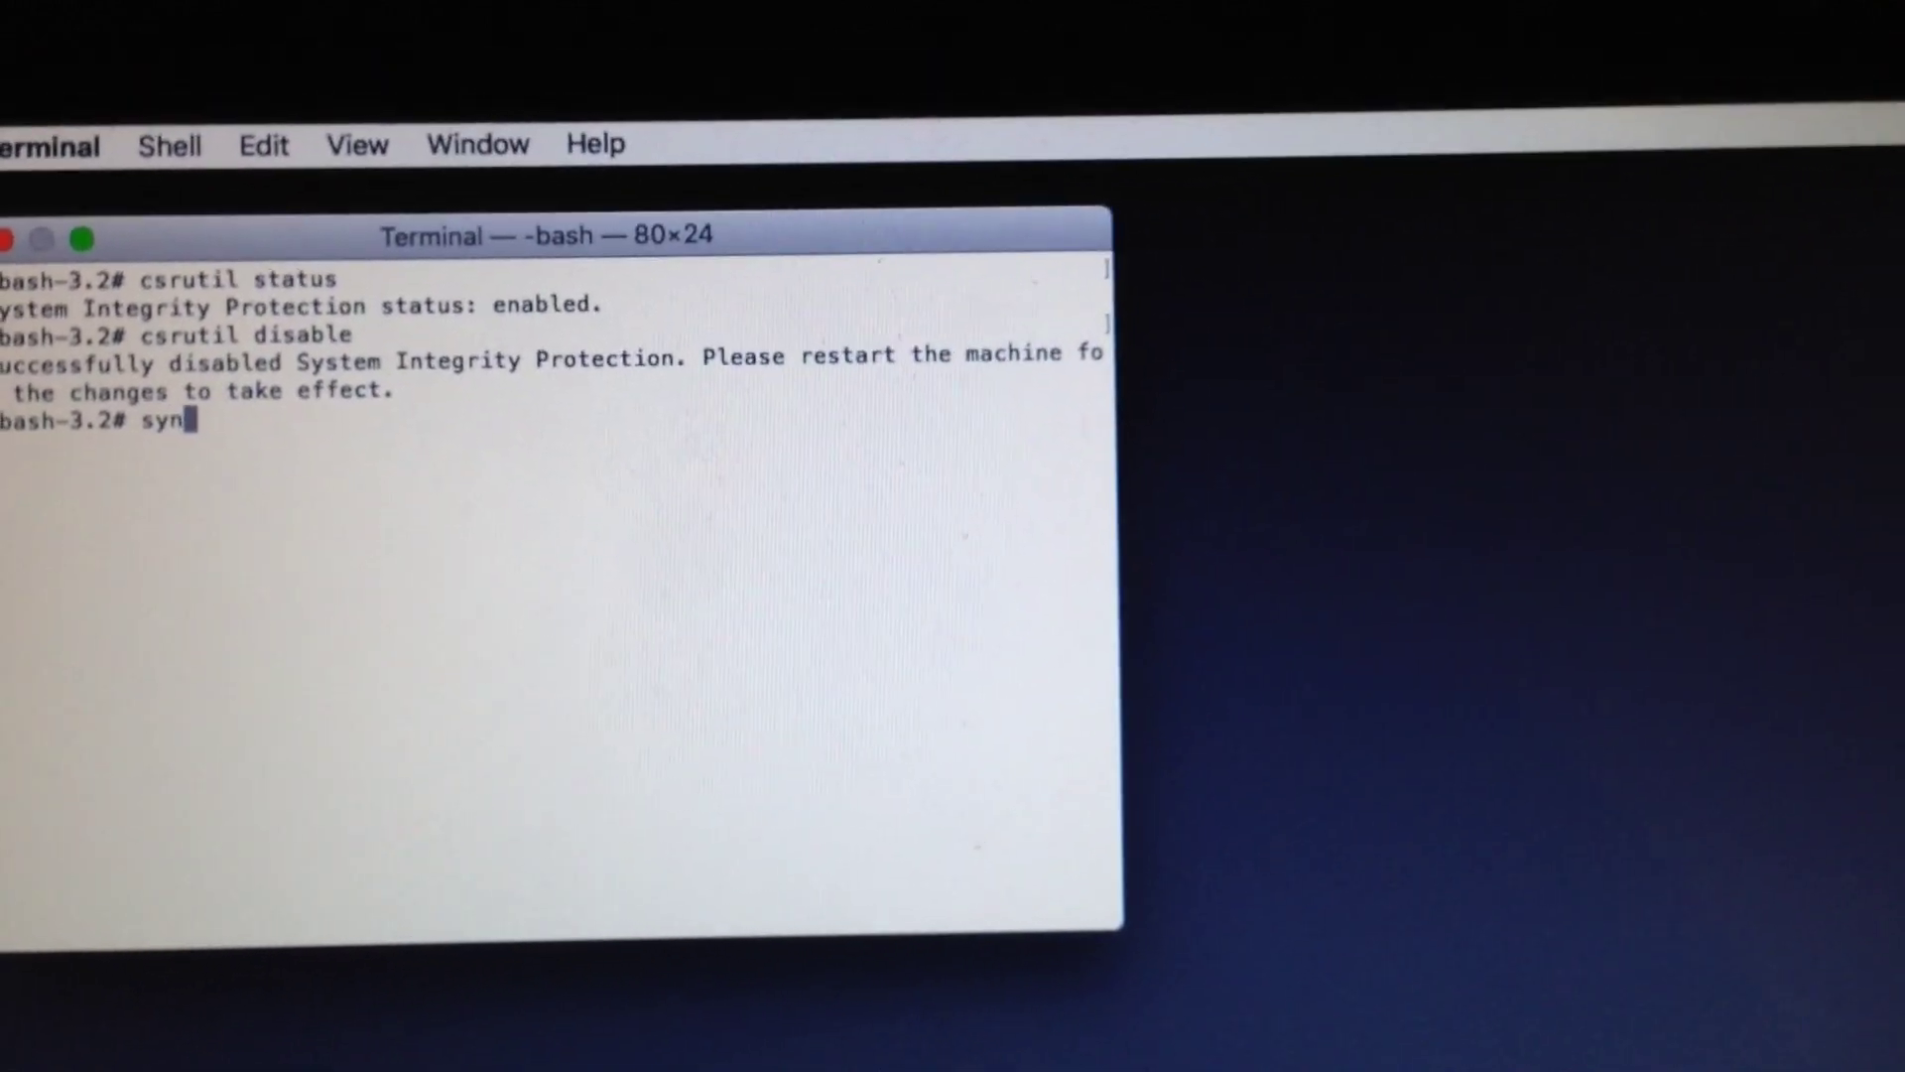
pyautogui.write('c;re')
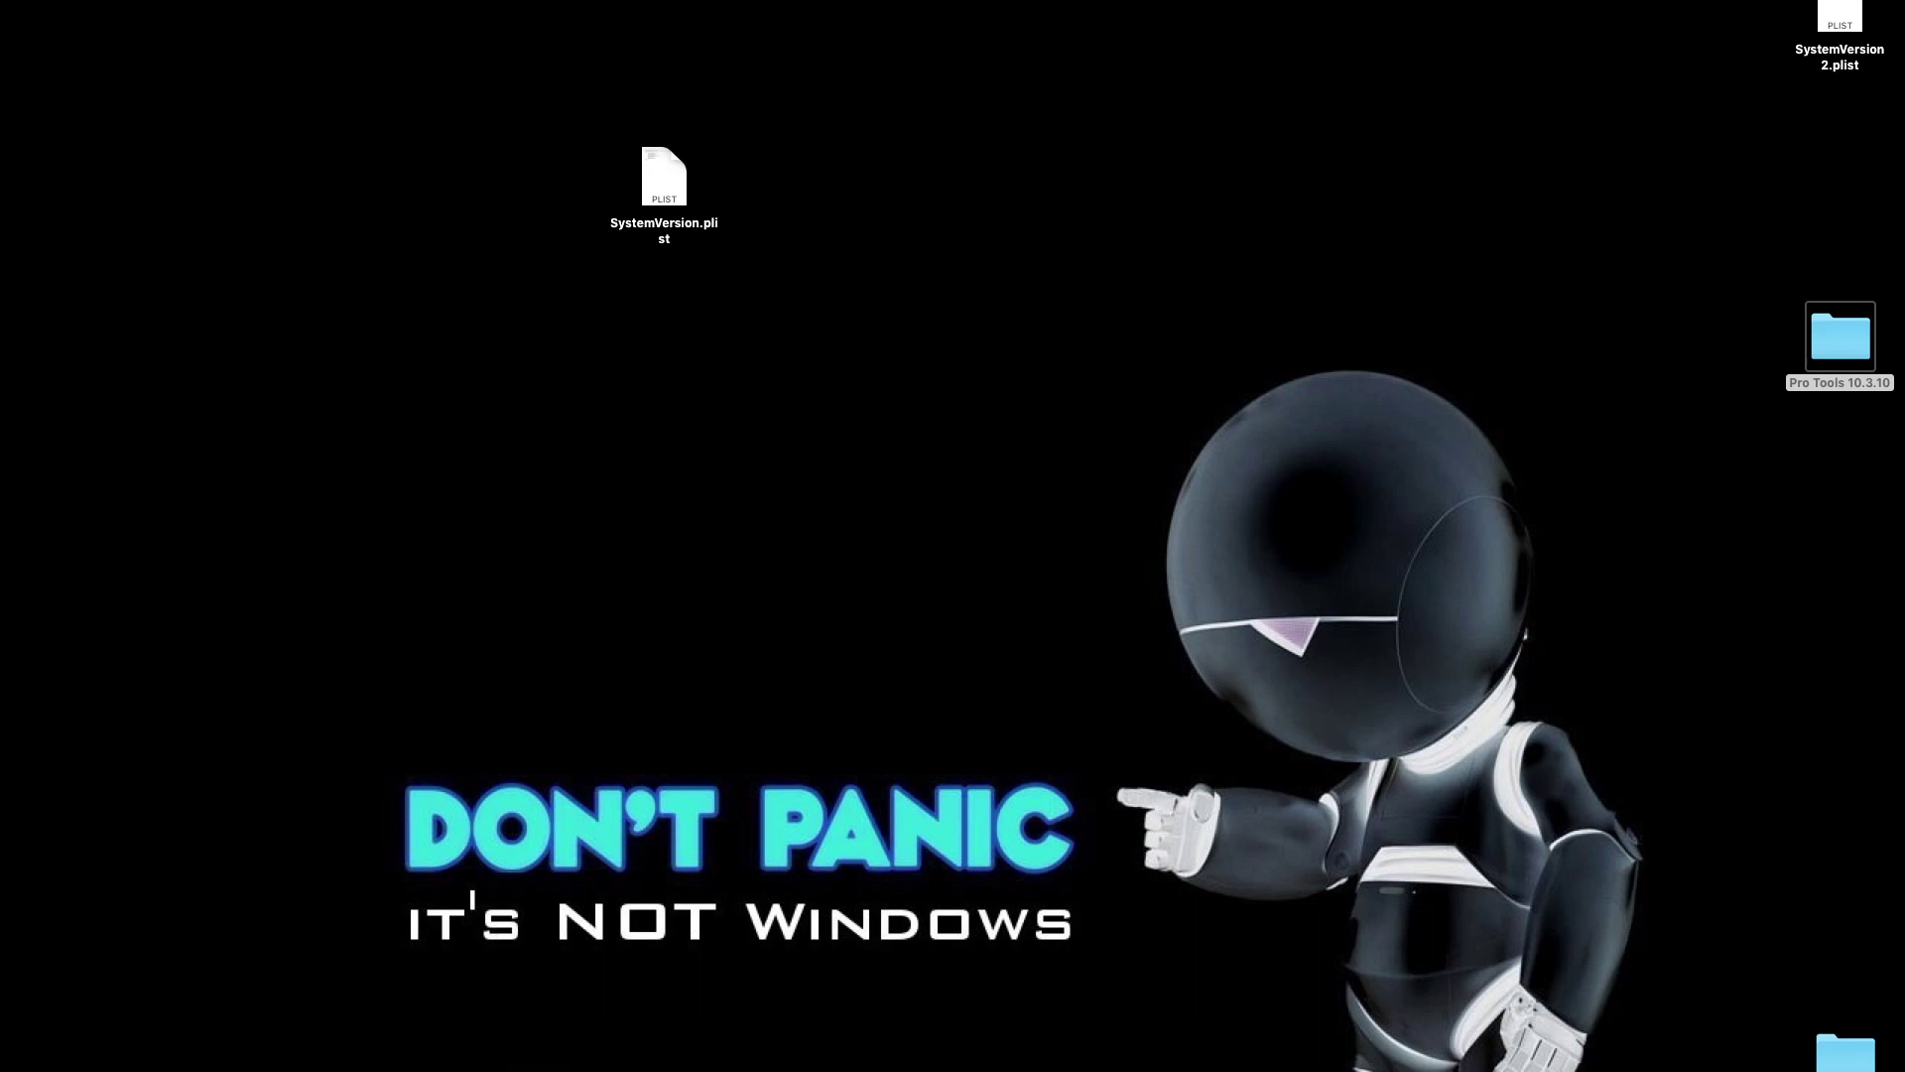
# Step: From Go > Computer, open Macintosh HD > System > Library
pyautogui.click(262, 0)
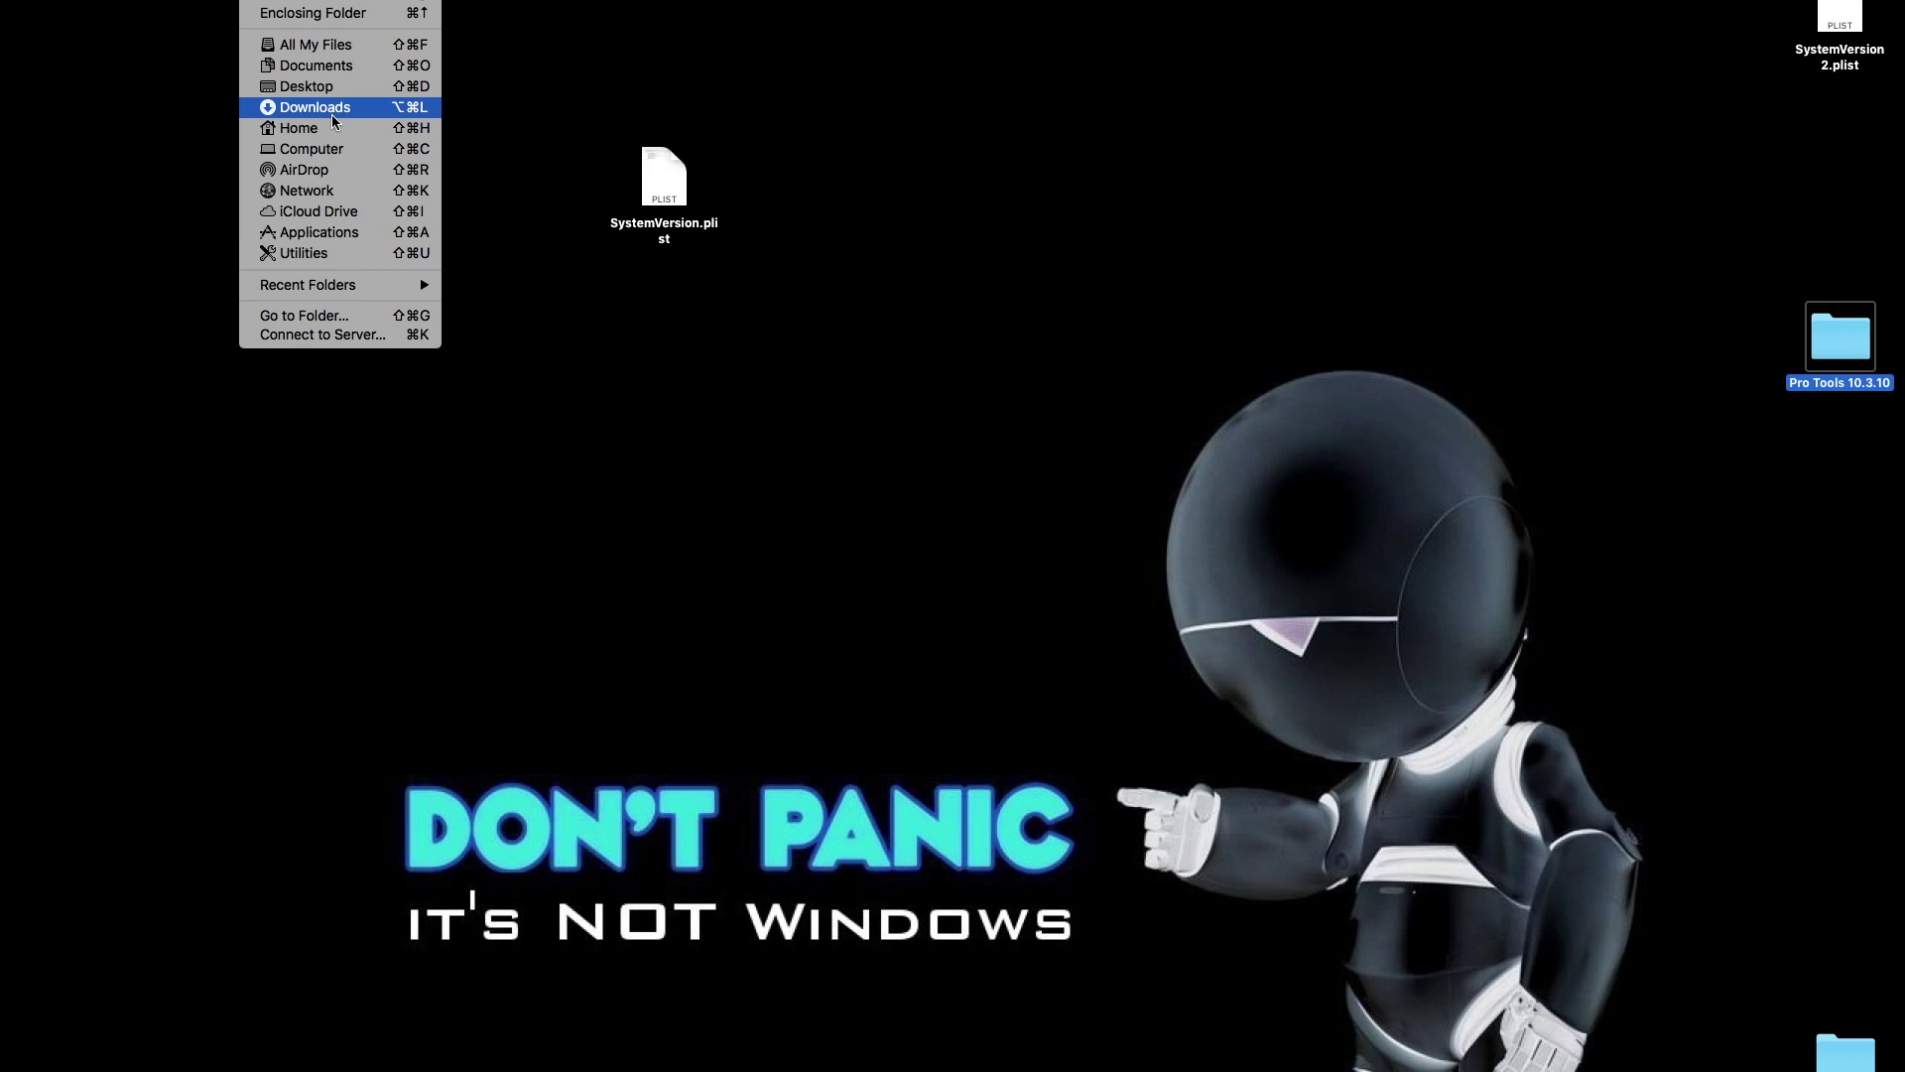
pyautogui.click(335, 151)
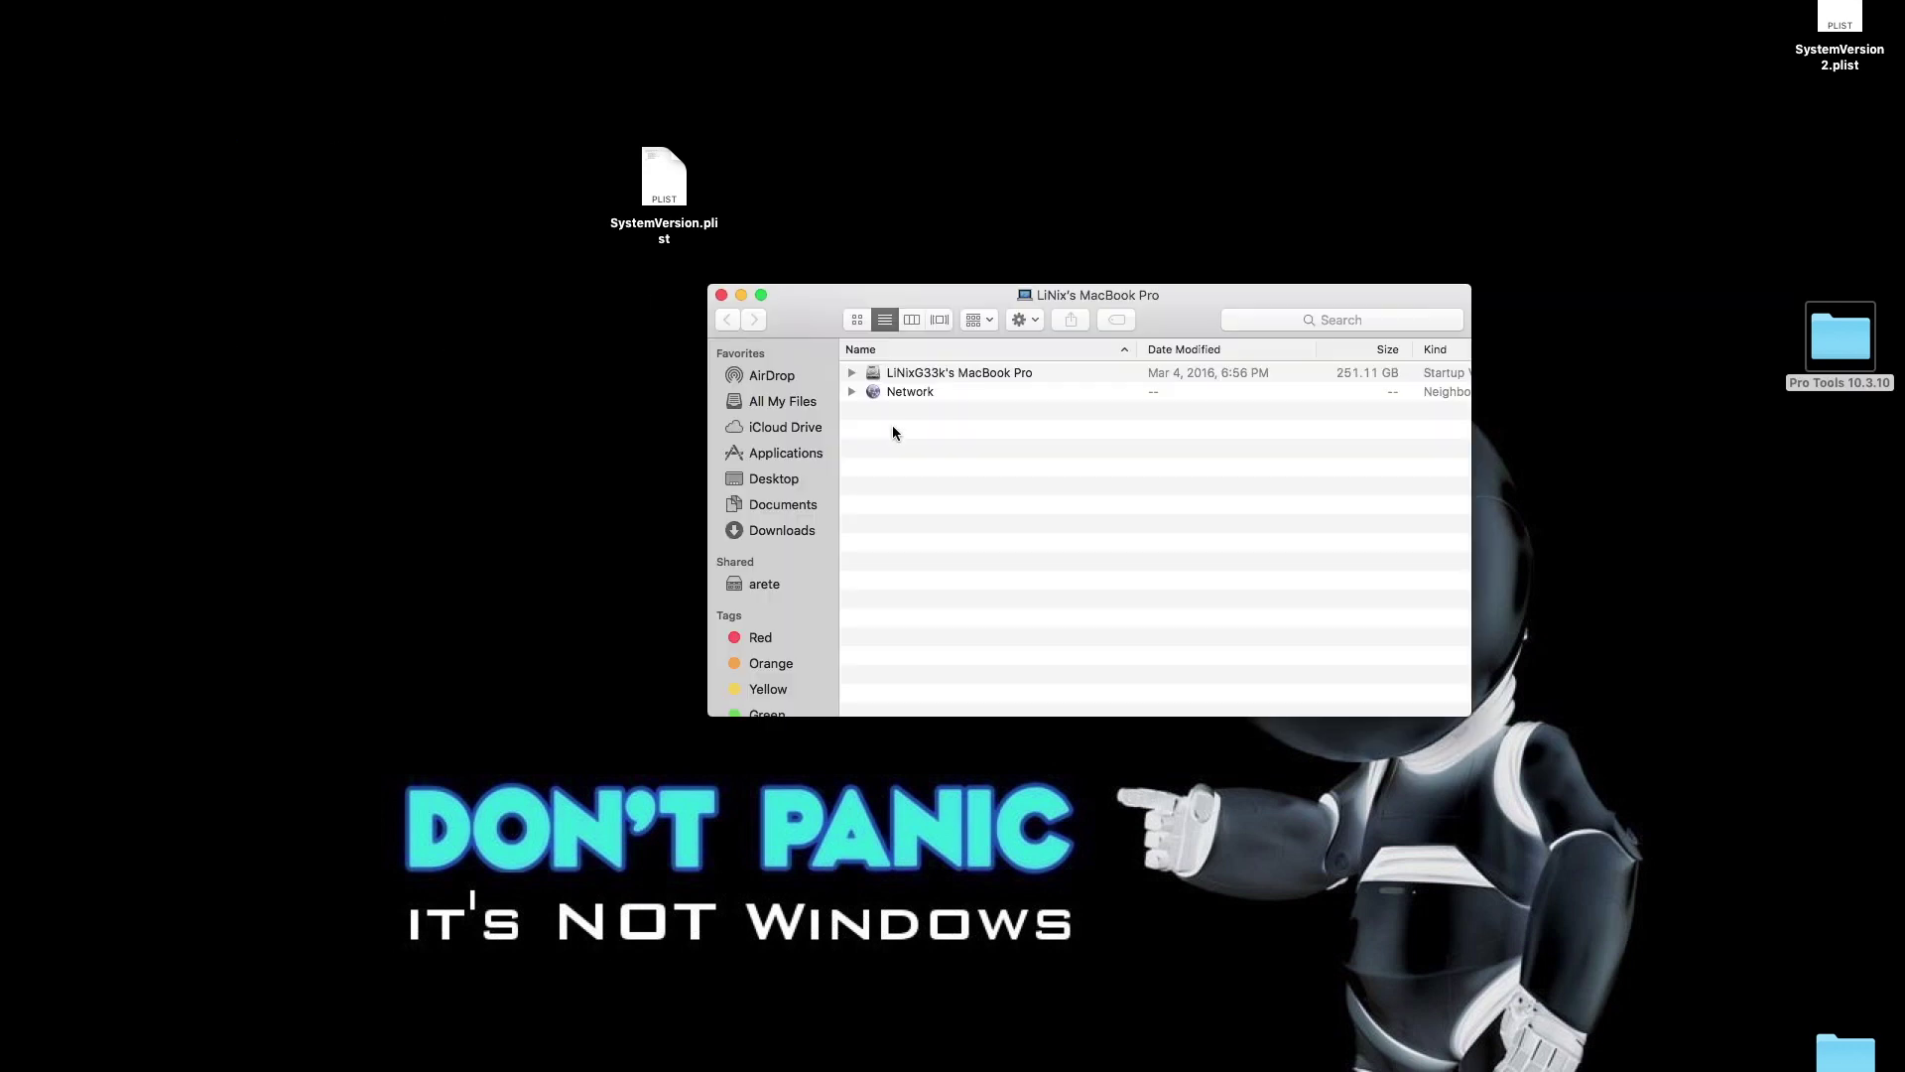
pyautogui.doubleClick(967, 374)
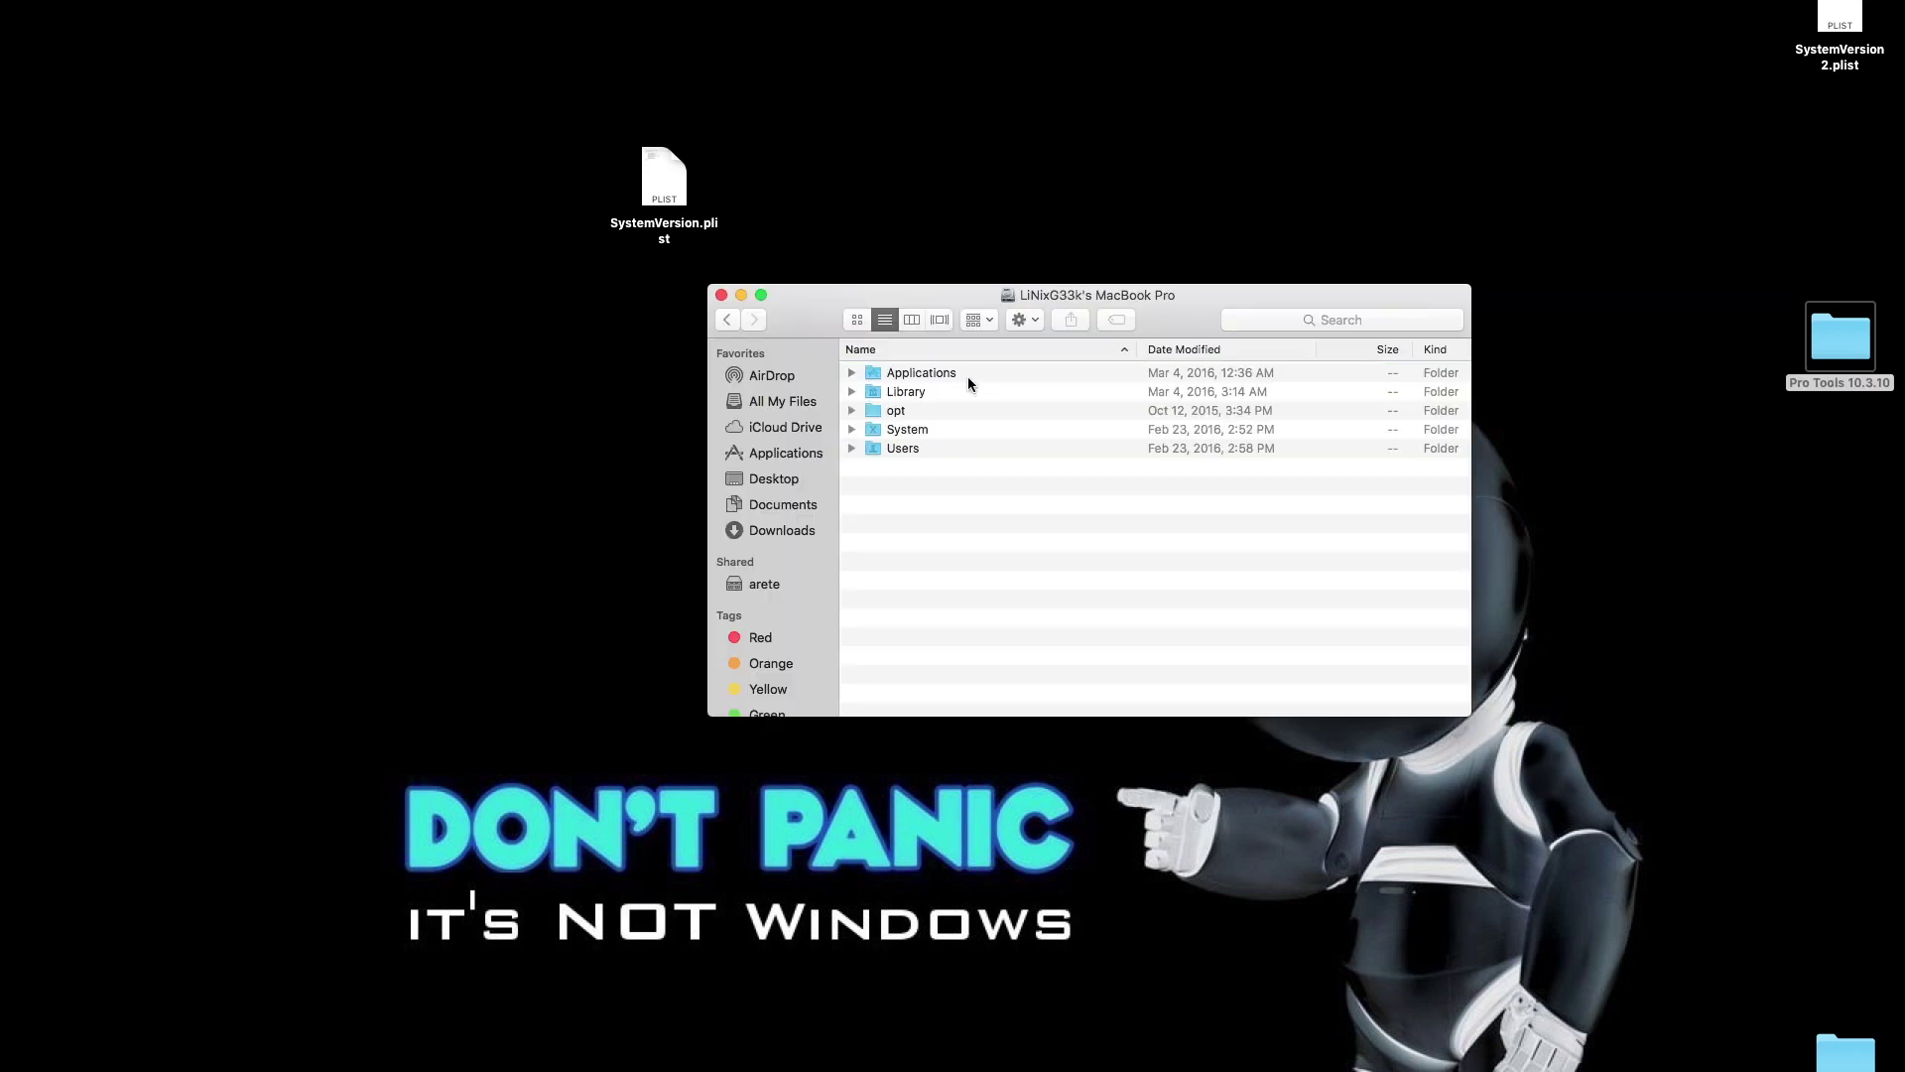
pyautogui.doubleClick(938, 428)
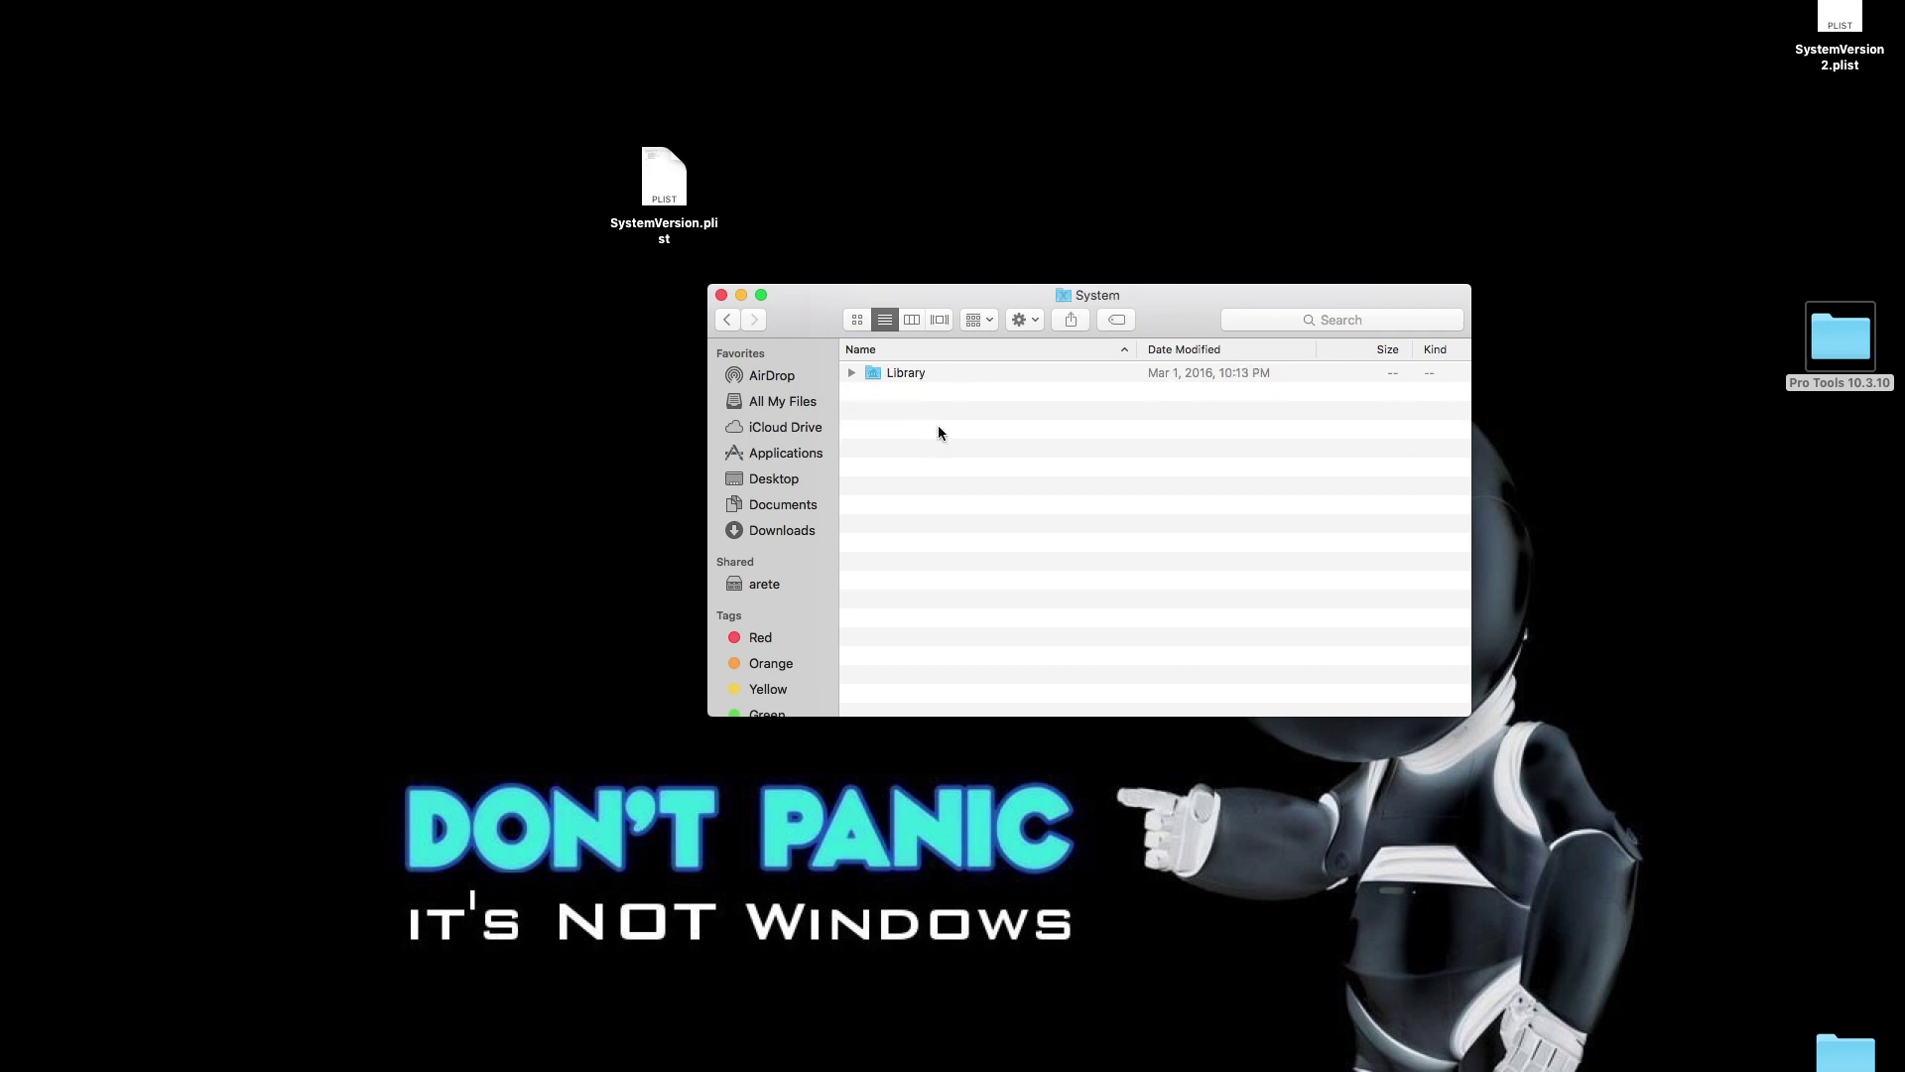
pyautogui.doubleClick(935, 376)
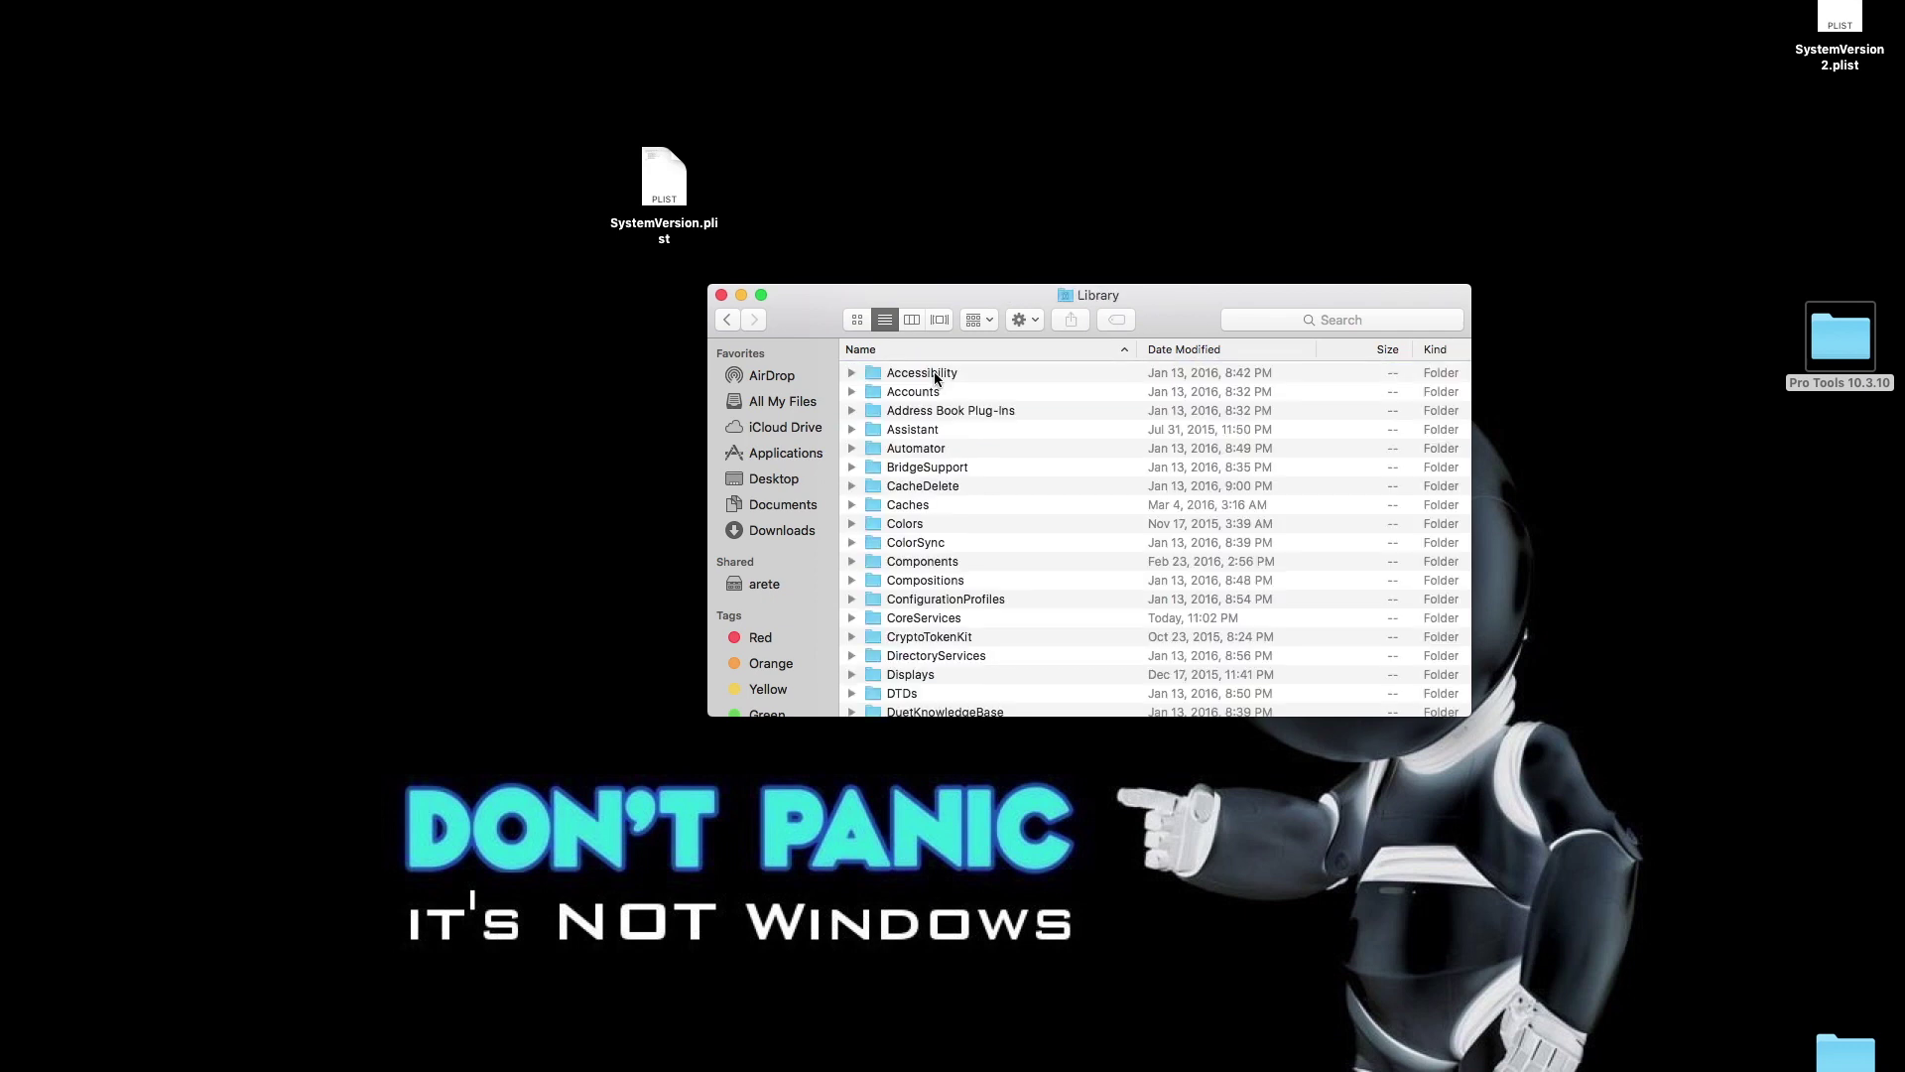
pyautogui.scroll(-4, 973, 510)
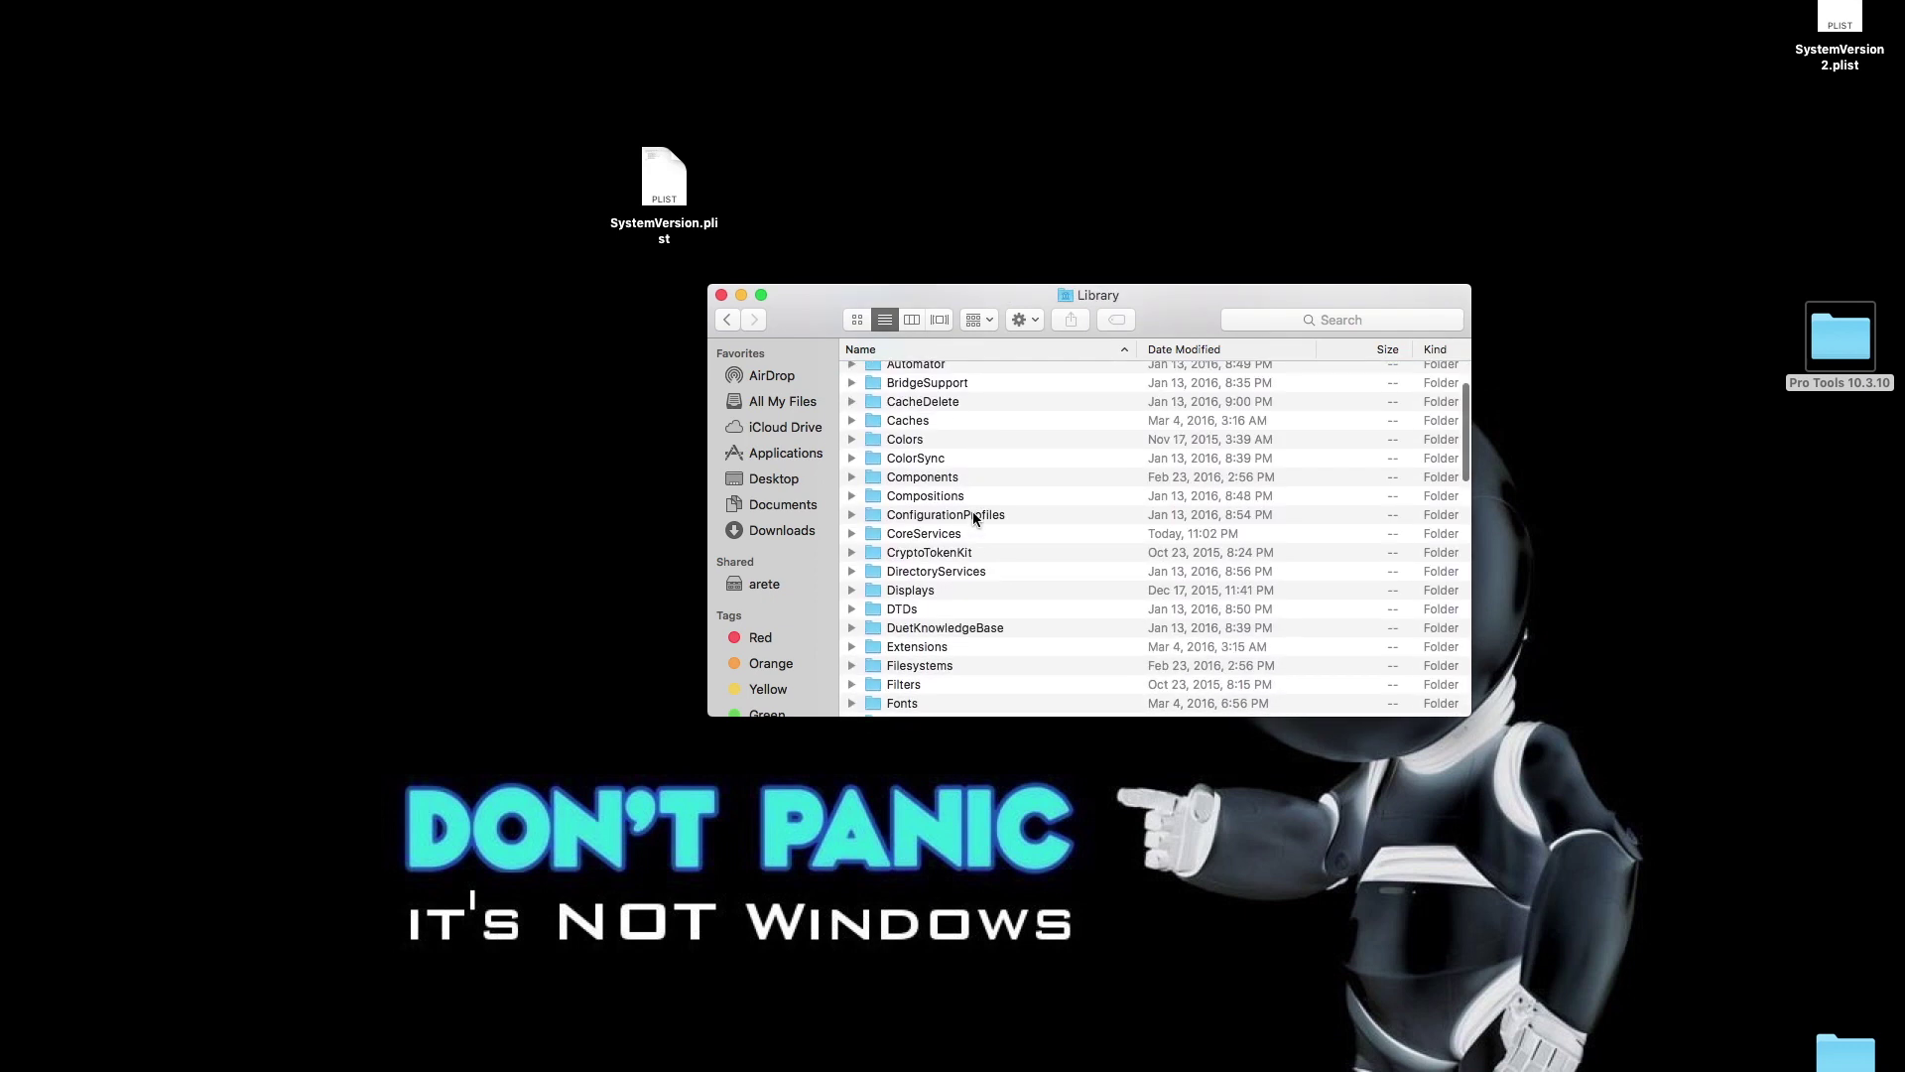
# Step: Open CoreServices and view the original SystemVersion.plist, still reading 10.11.3
pyautogui.doubleClick(950, 533)
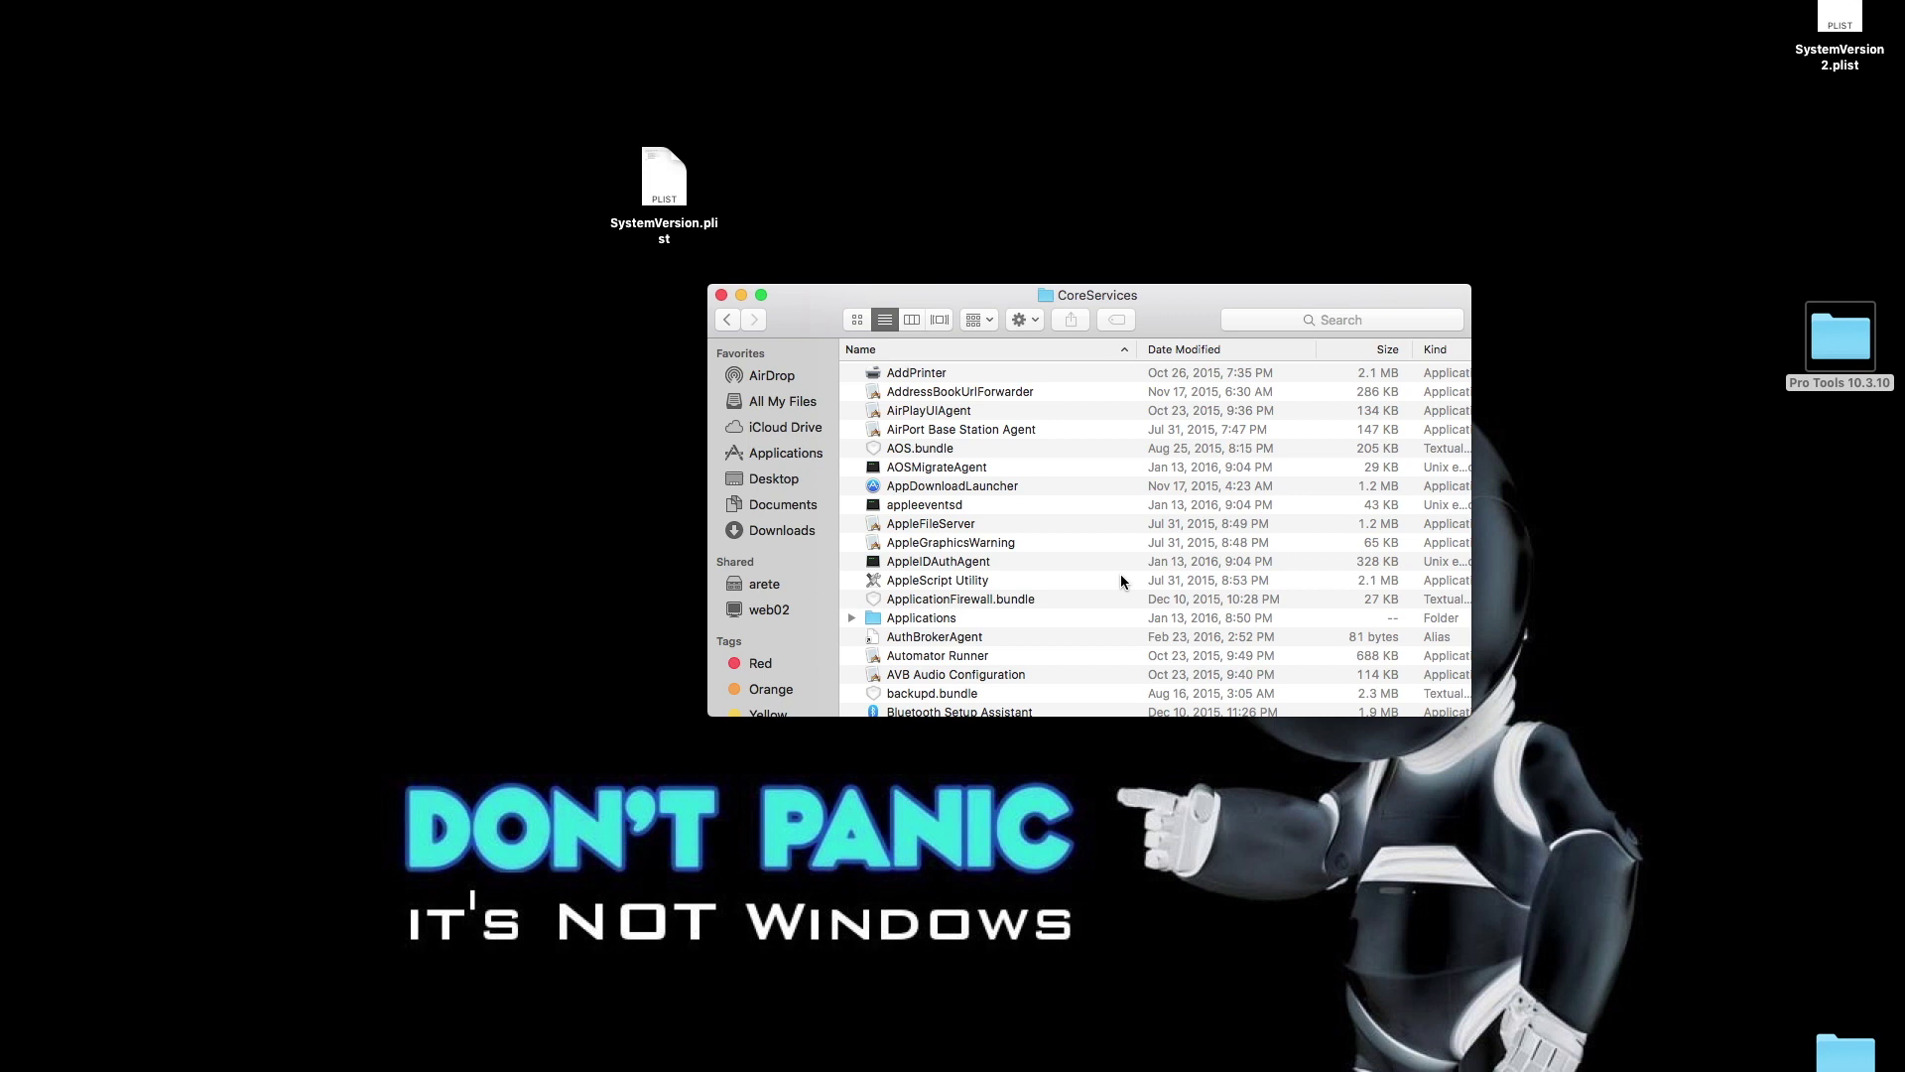
pyautogui.scroll(-20, 1121, 576)
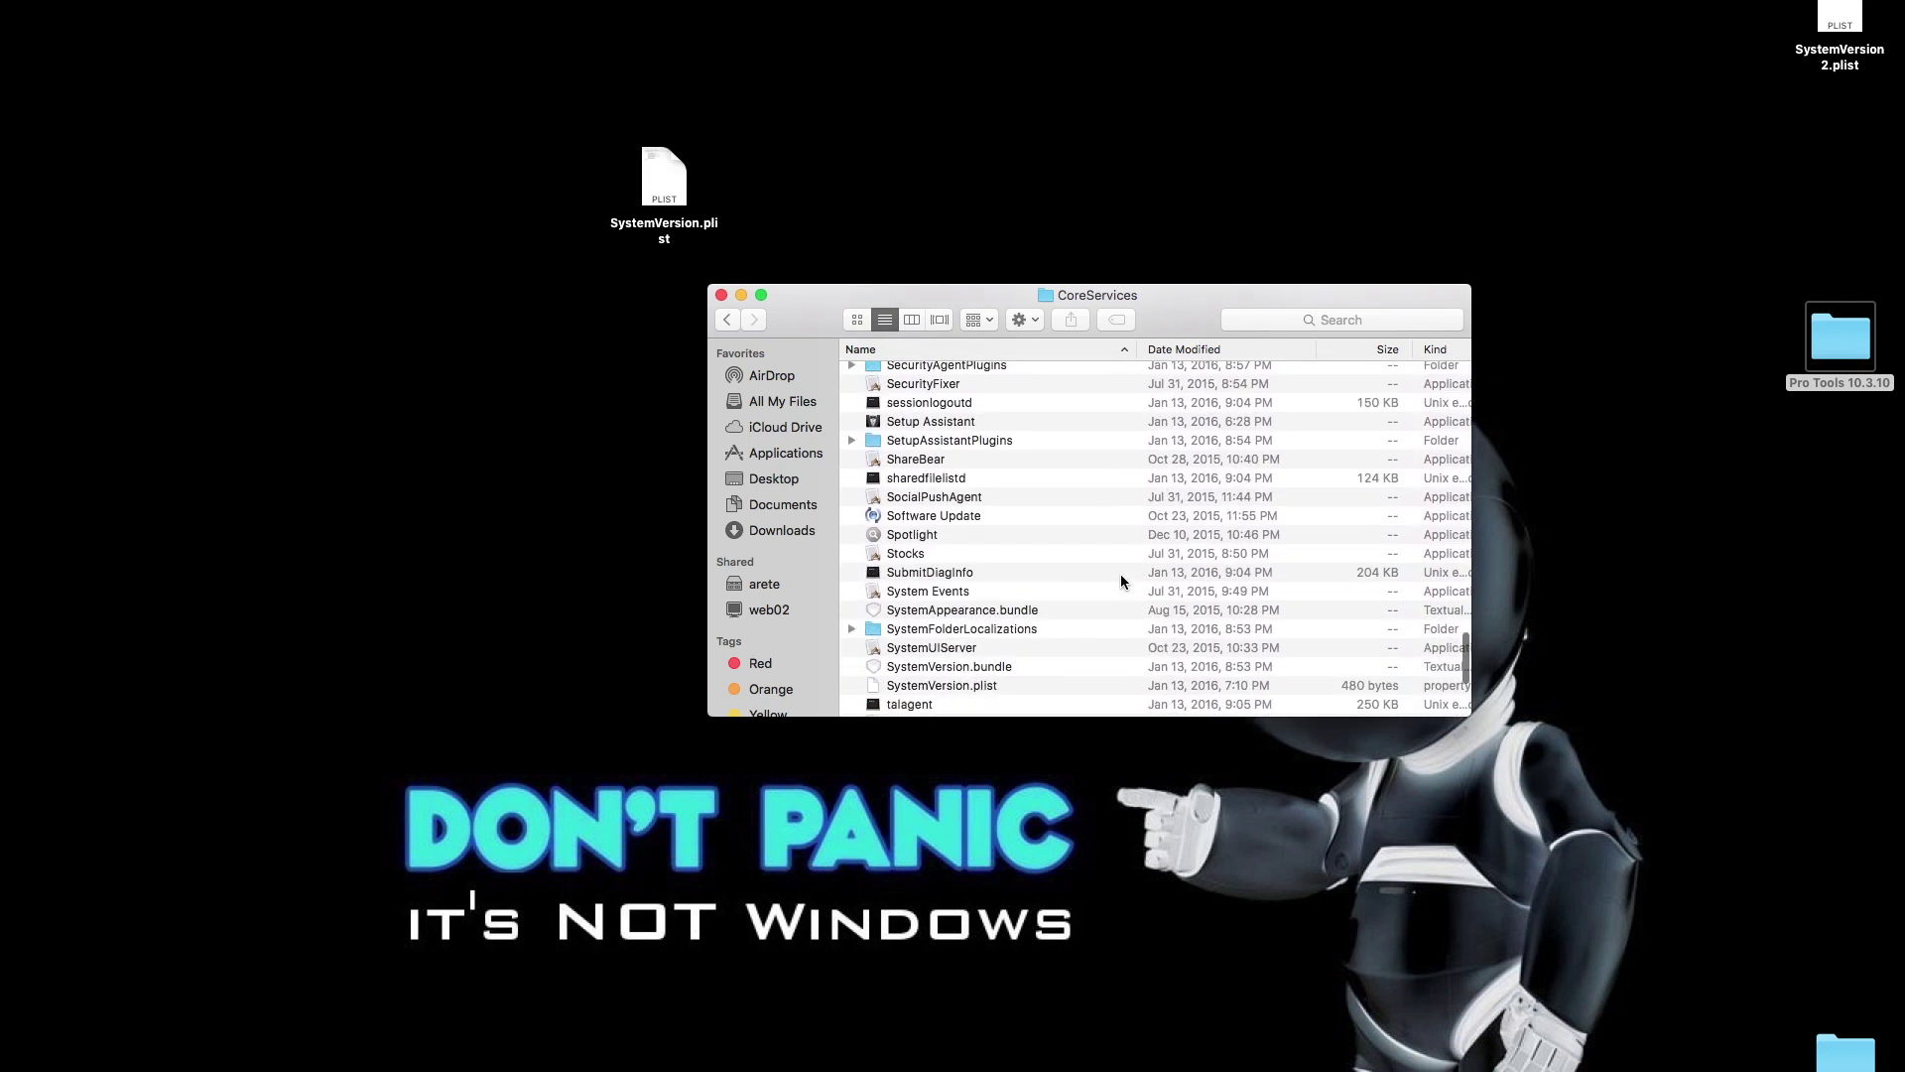
pyautogui.scroll(-3, 1121, 581)
pyautogui.click(958, 597)
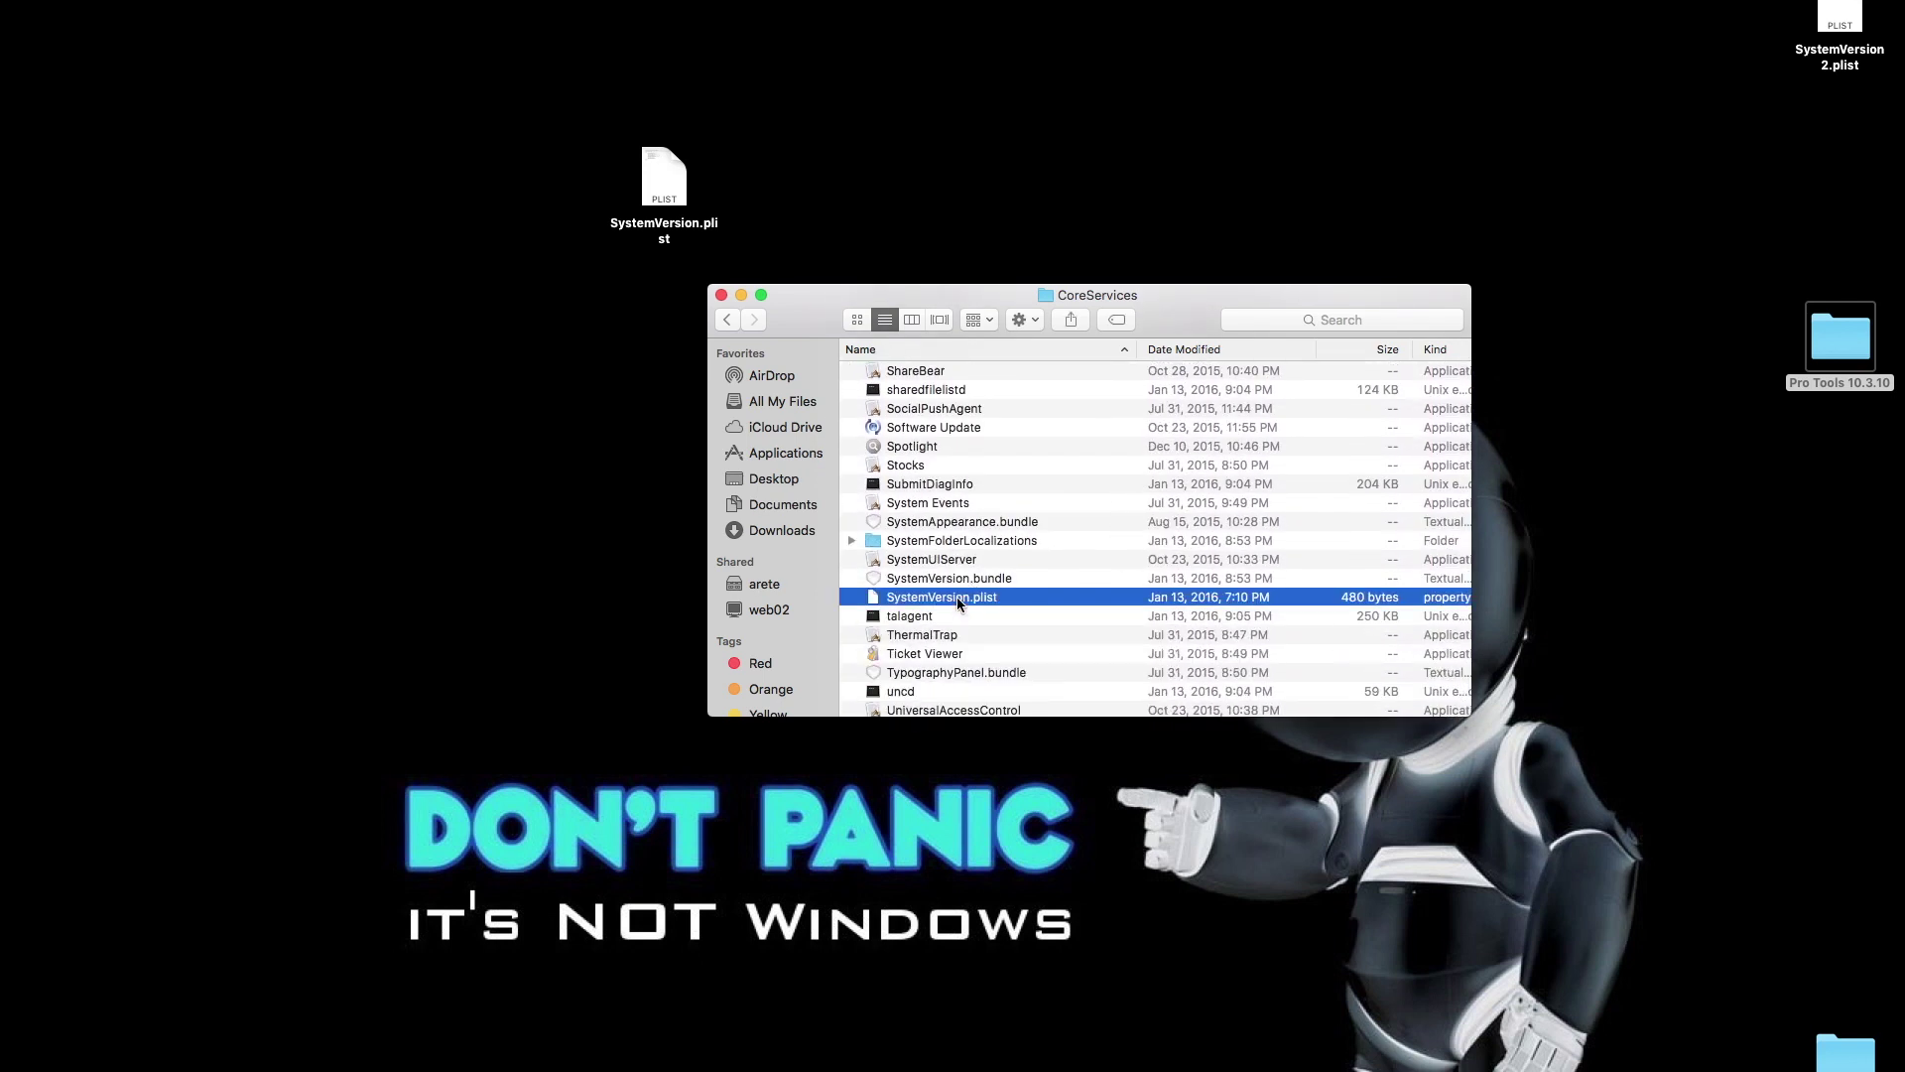
pyautogui.doubleClick(958, 597)
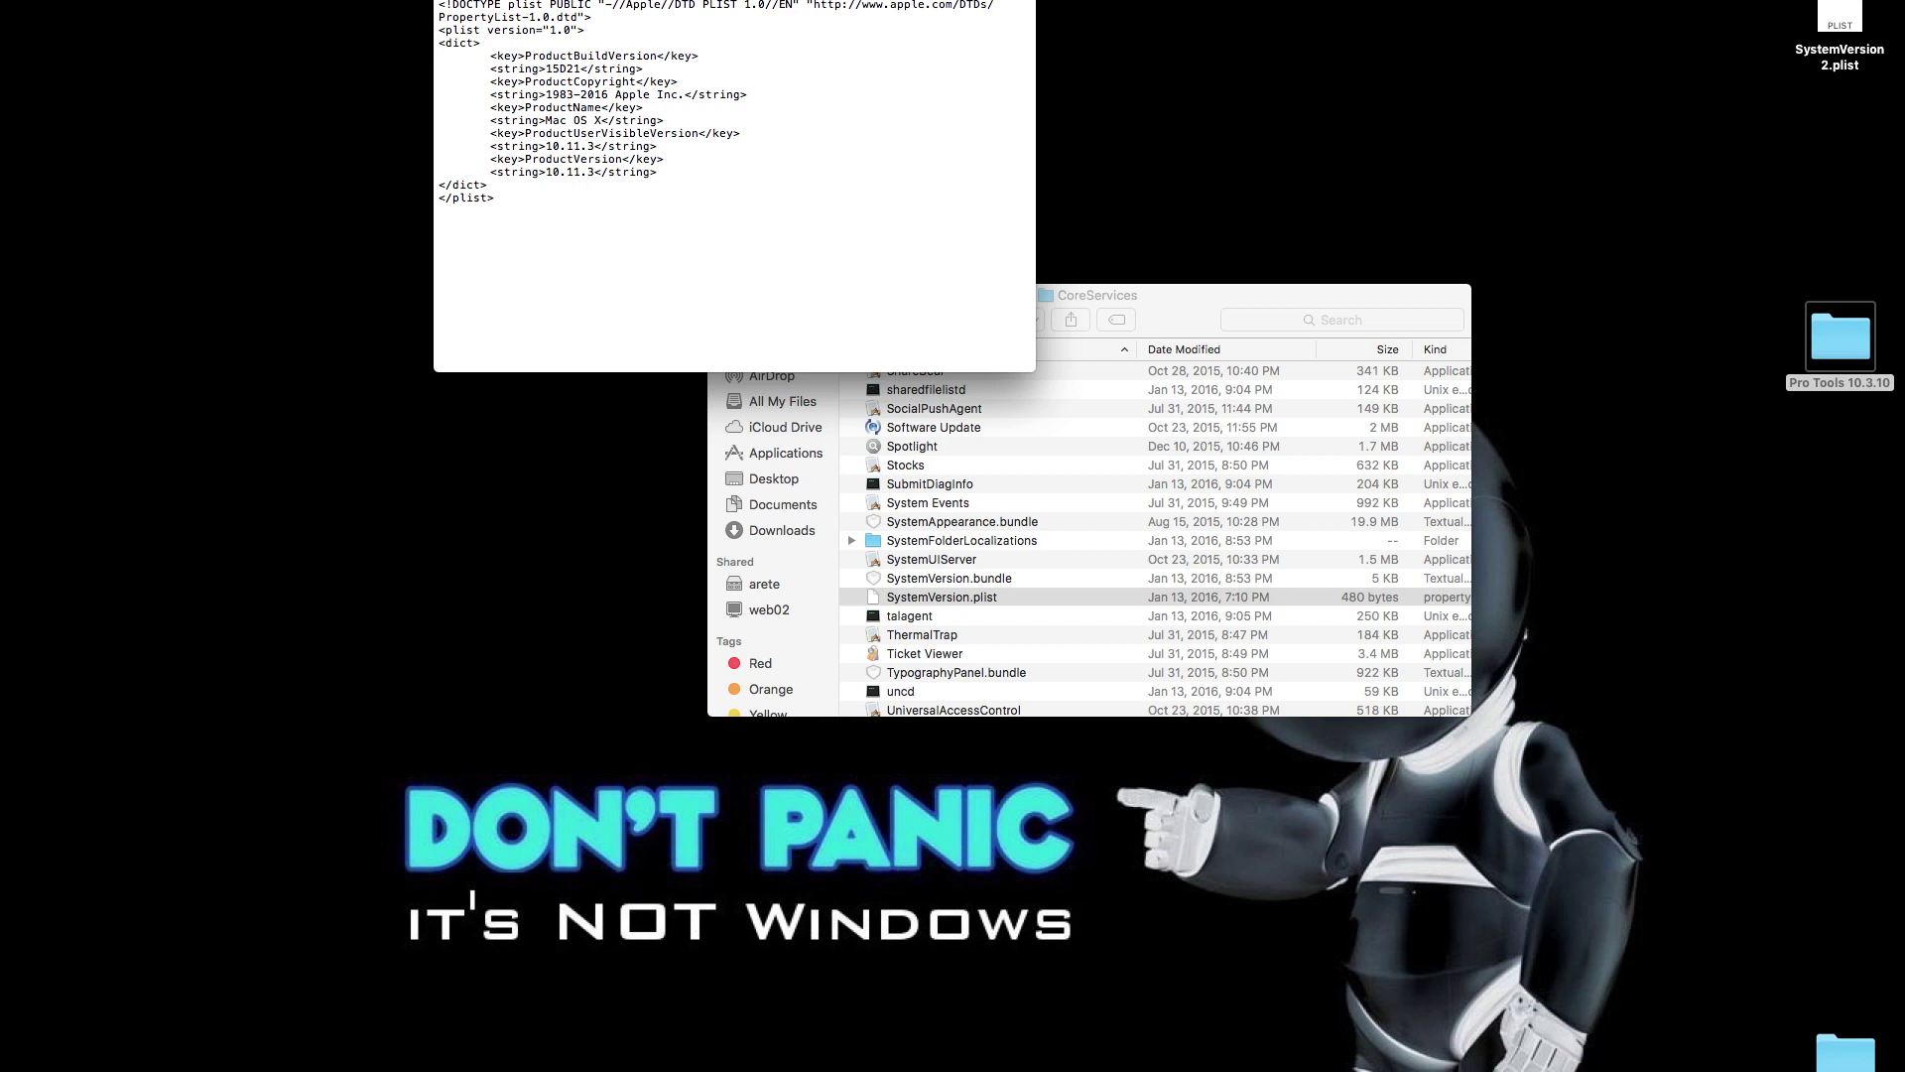
pyautogui.press('space')
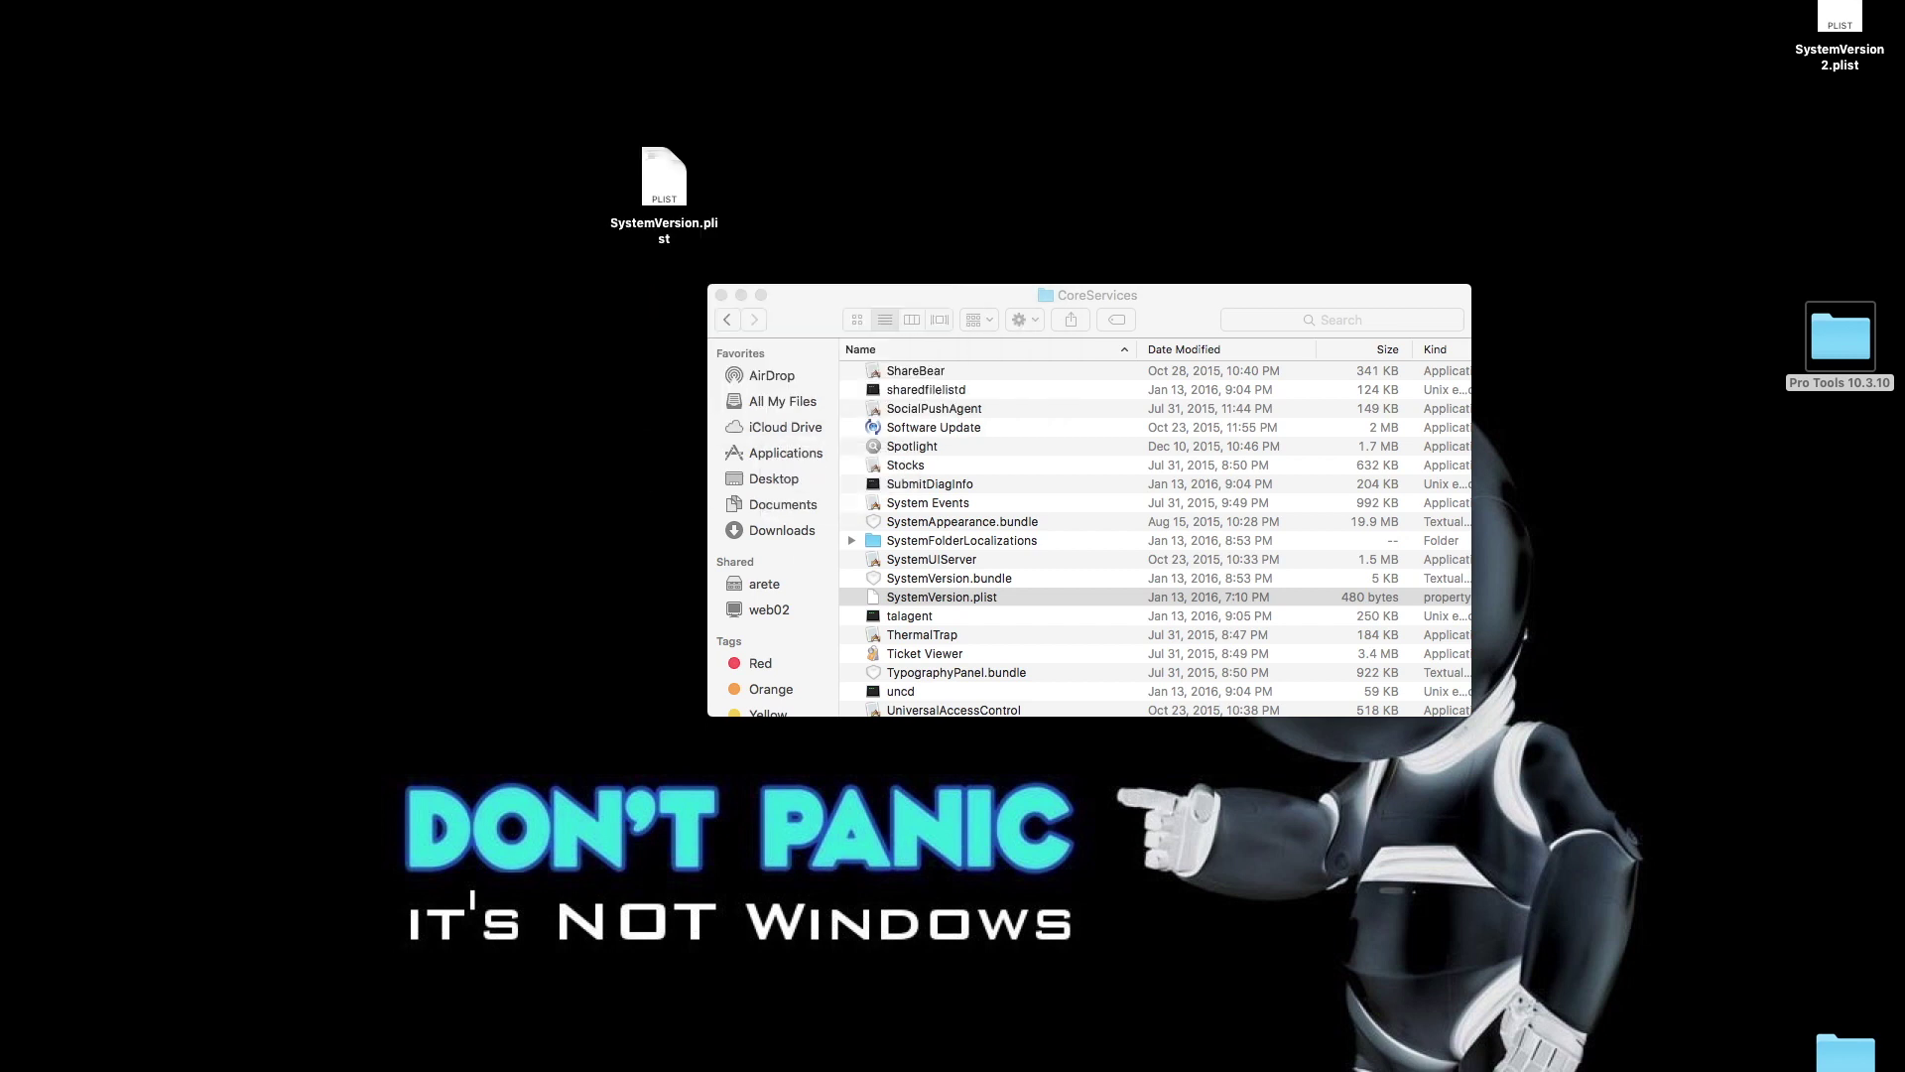
# Step: Preview the desktop SystemVersion.plist to confirm it declares version 10.9
pyautogui.click(664, 187)
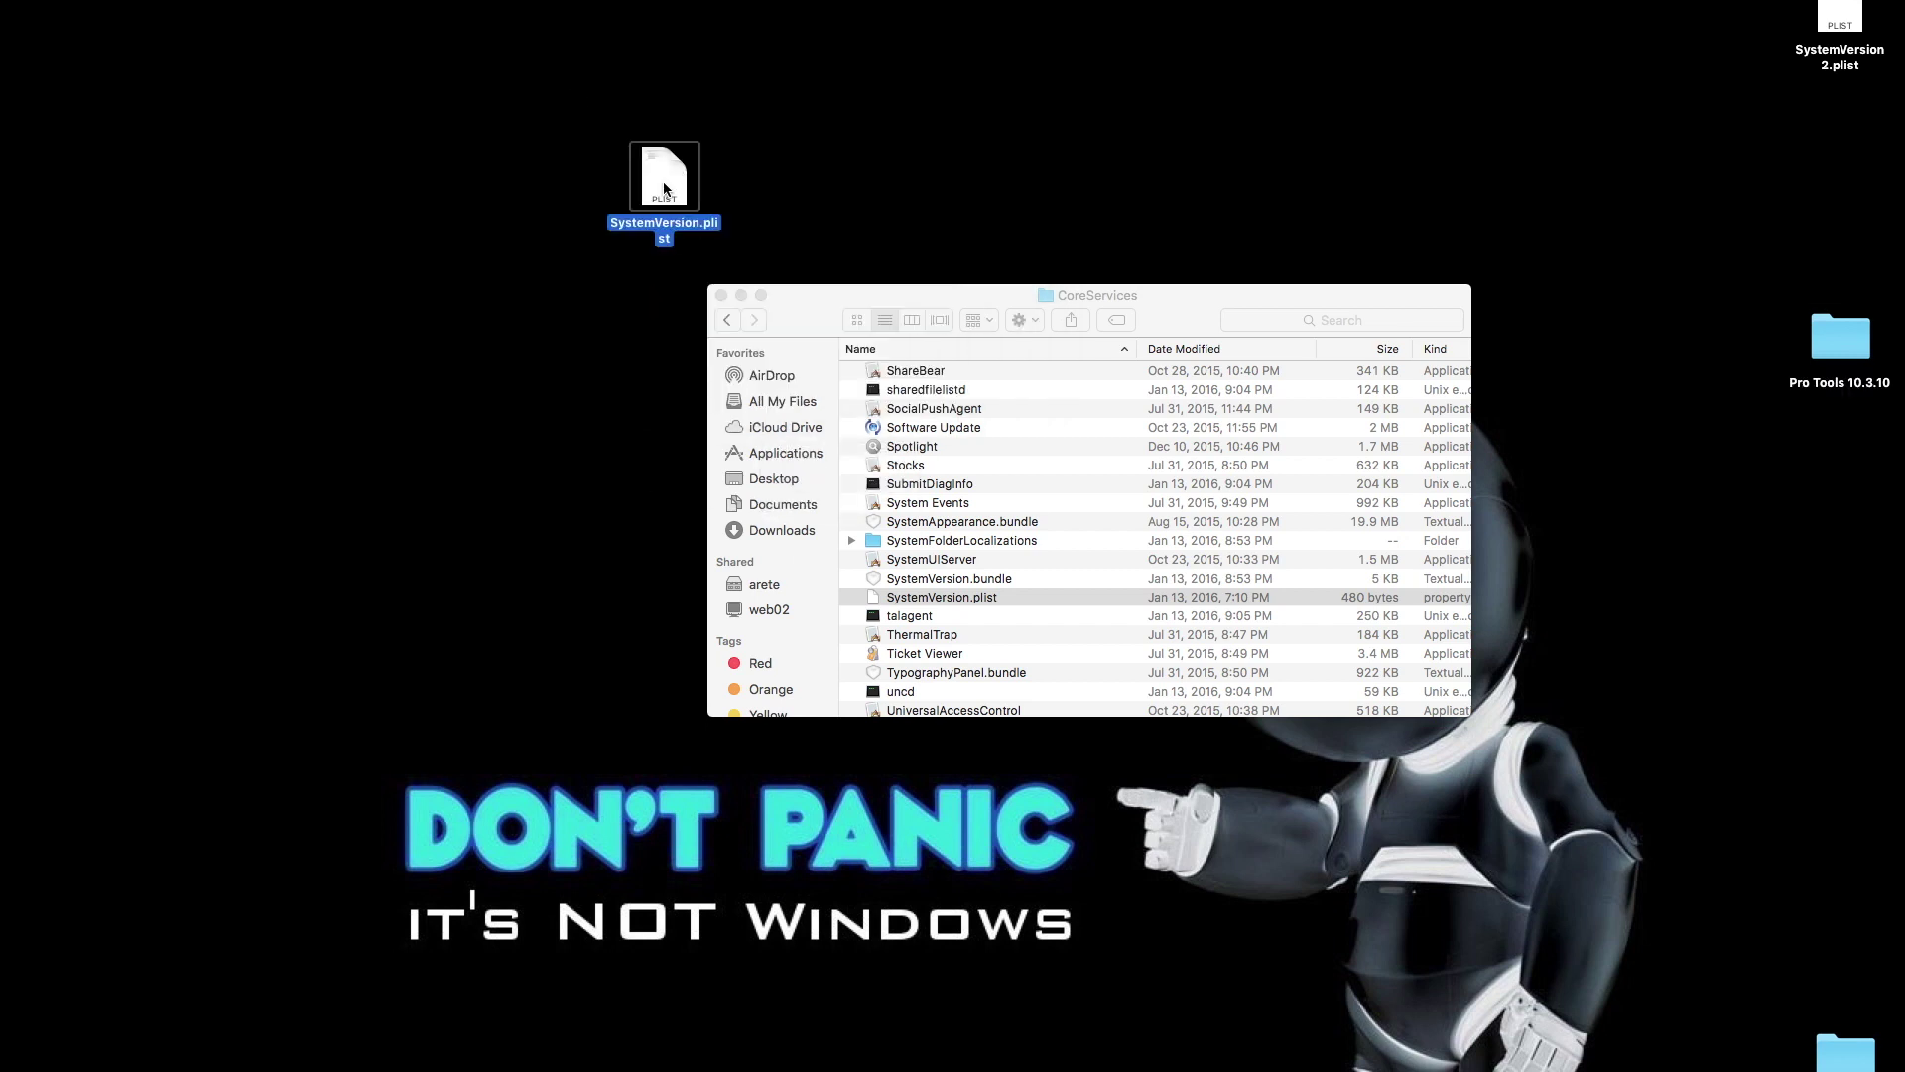
pyautogui.press('space')
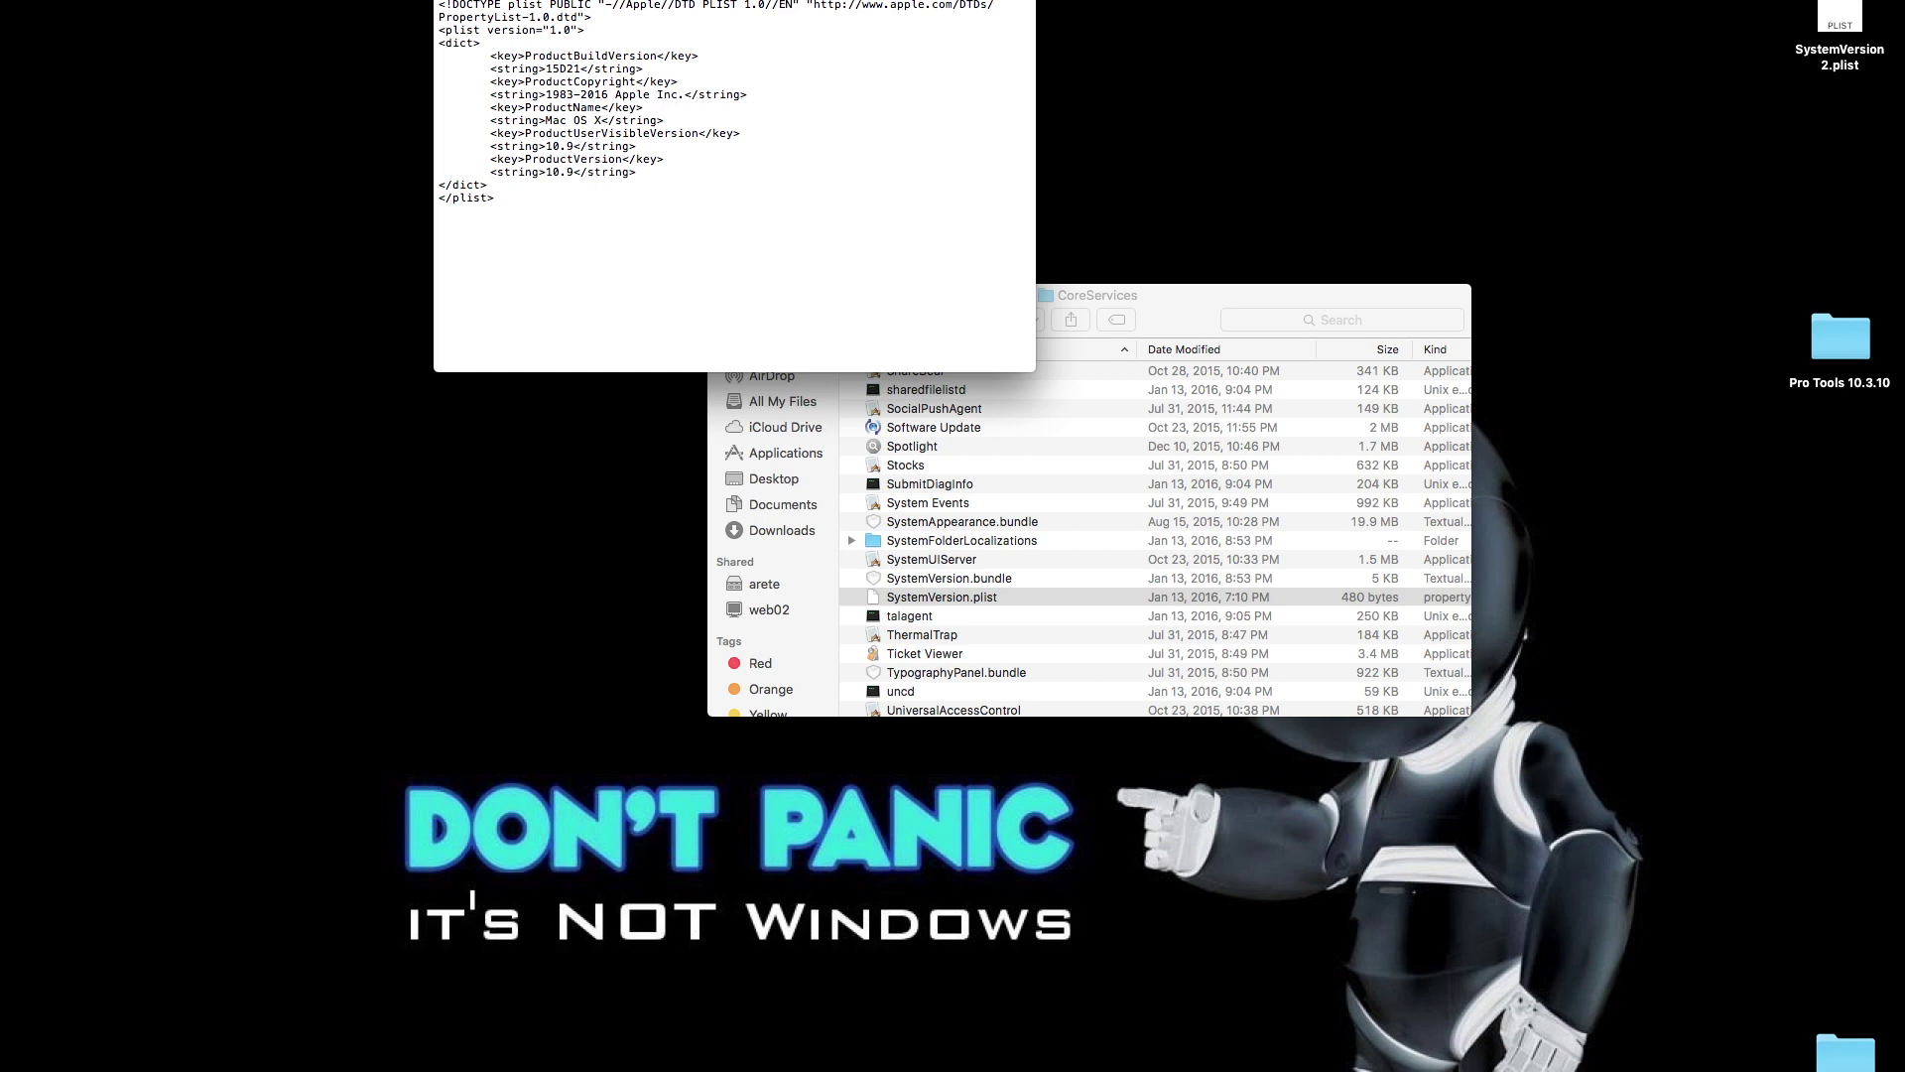
pyautogui.press('super+w')
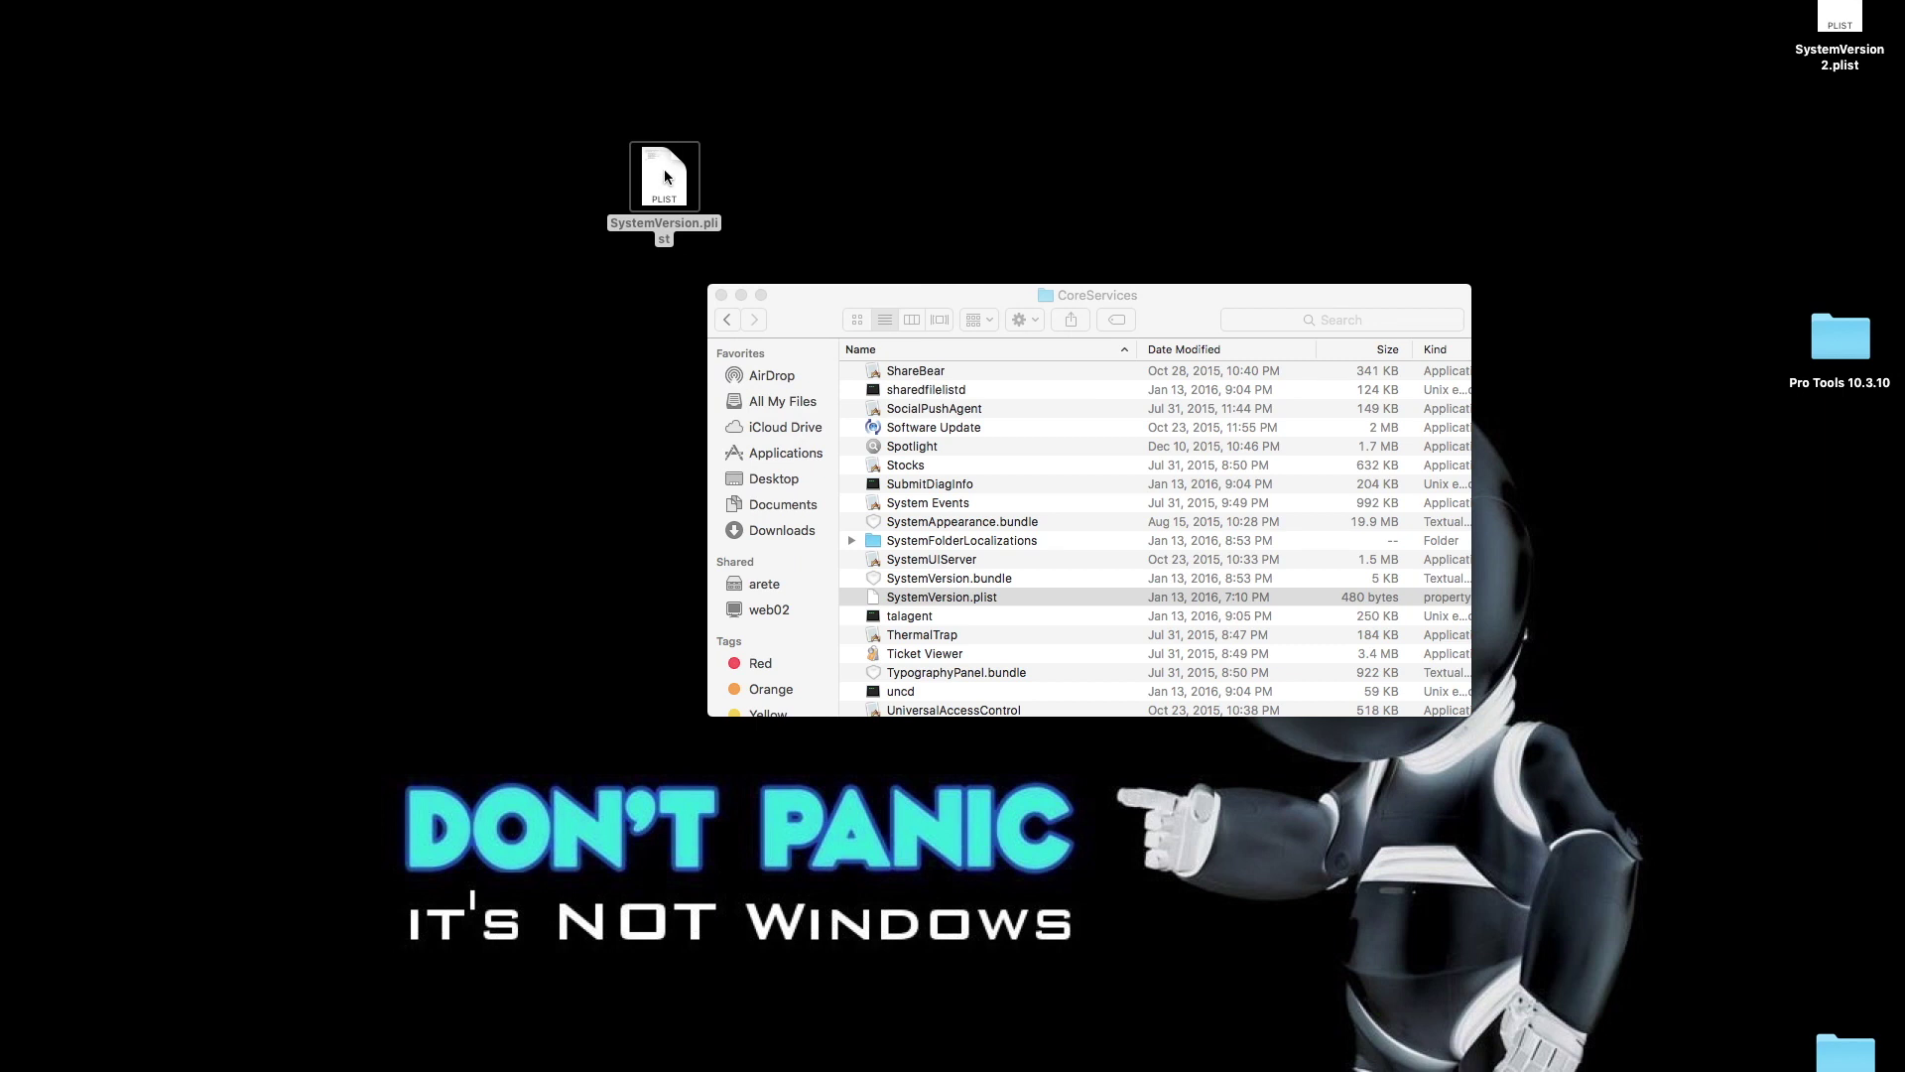
# Step: Replace CoreServices' SystemVersion.plist with the desktop copy using the admin password, then close the window
pyautogui.moveTo(663, 176); pyautogui.dragTo(957, 595)
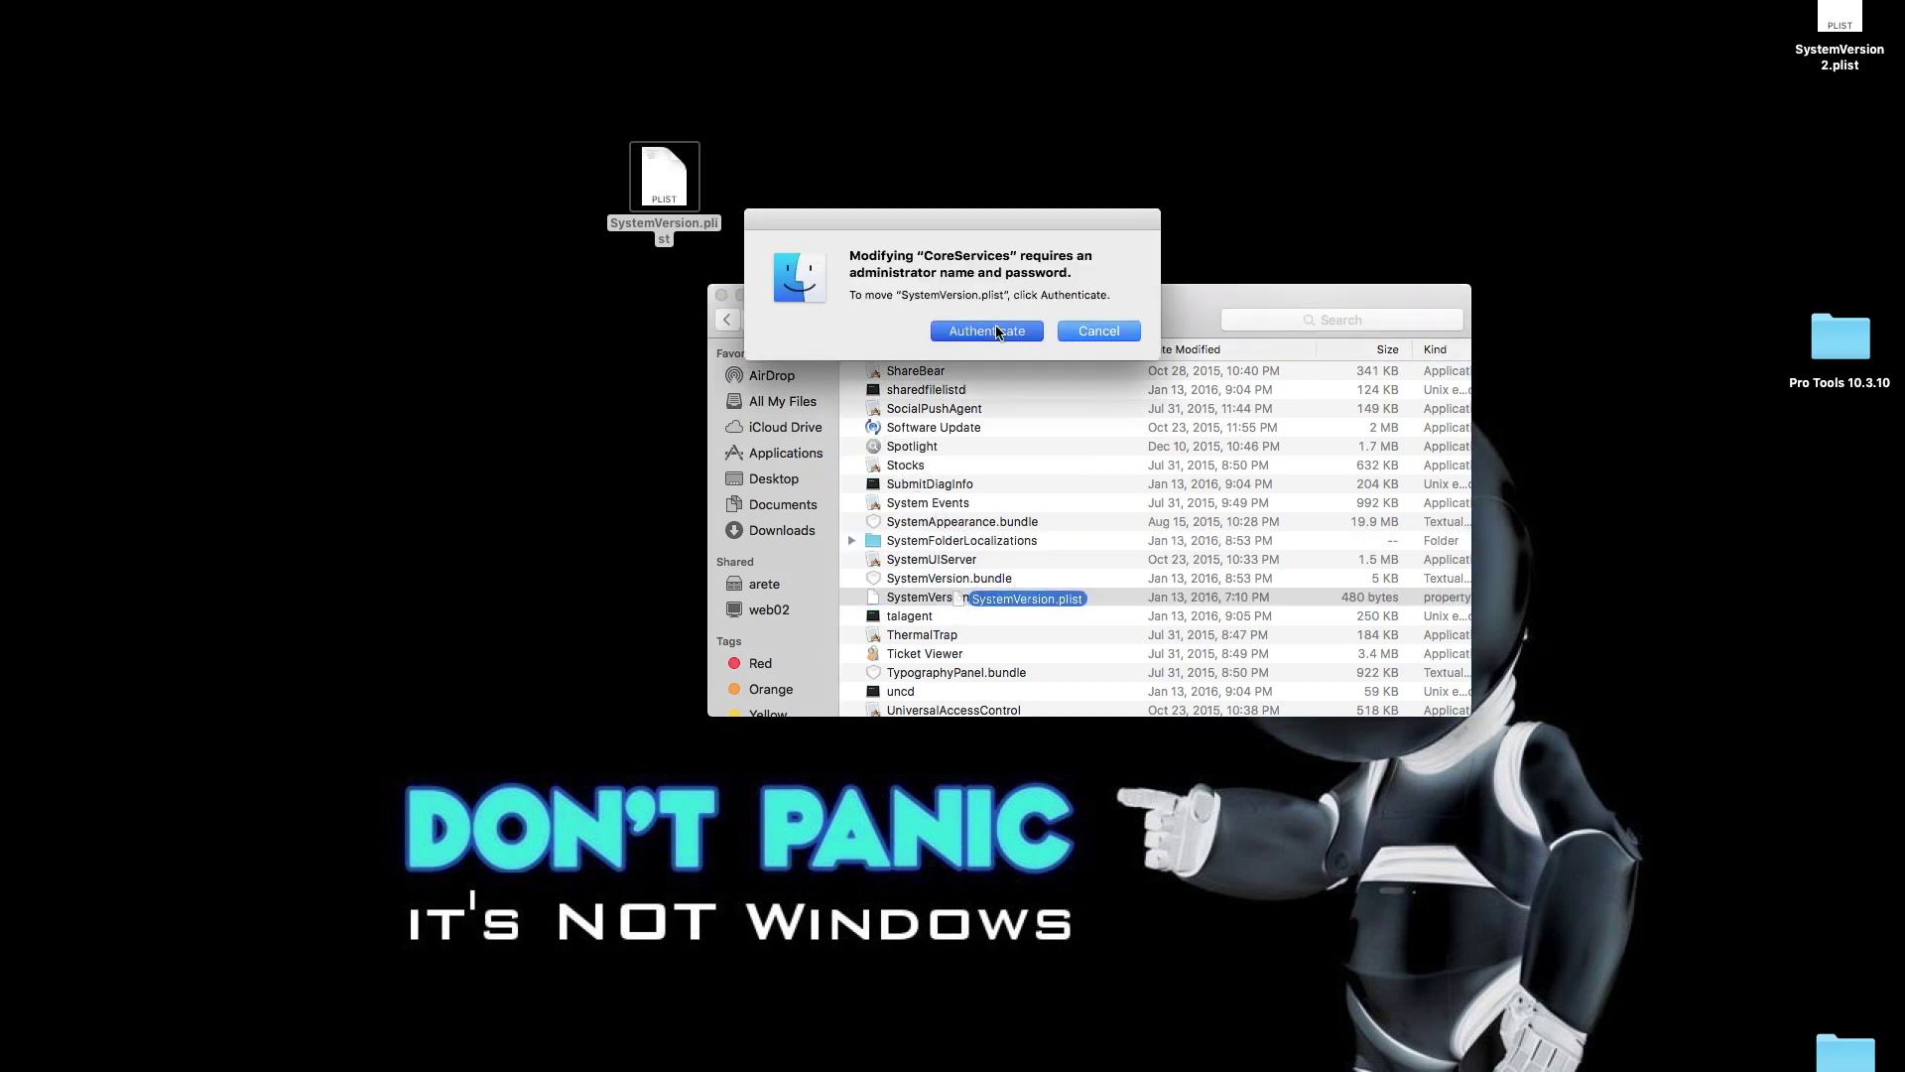
pyautogui.click(996, 327)
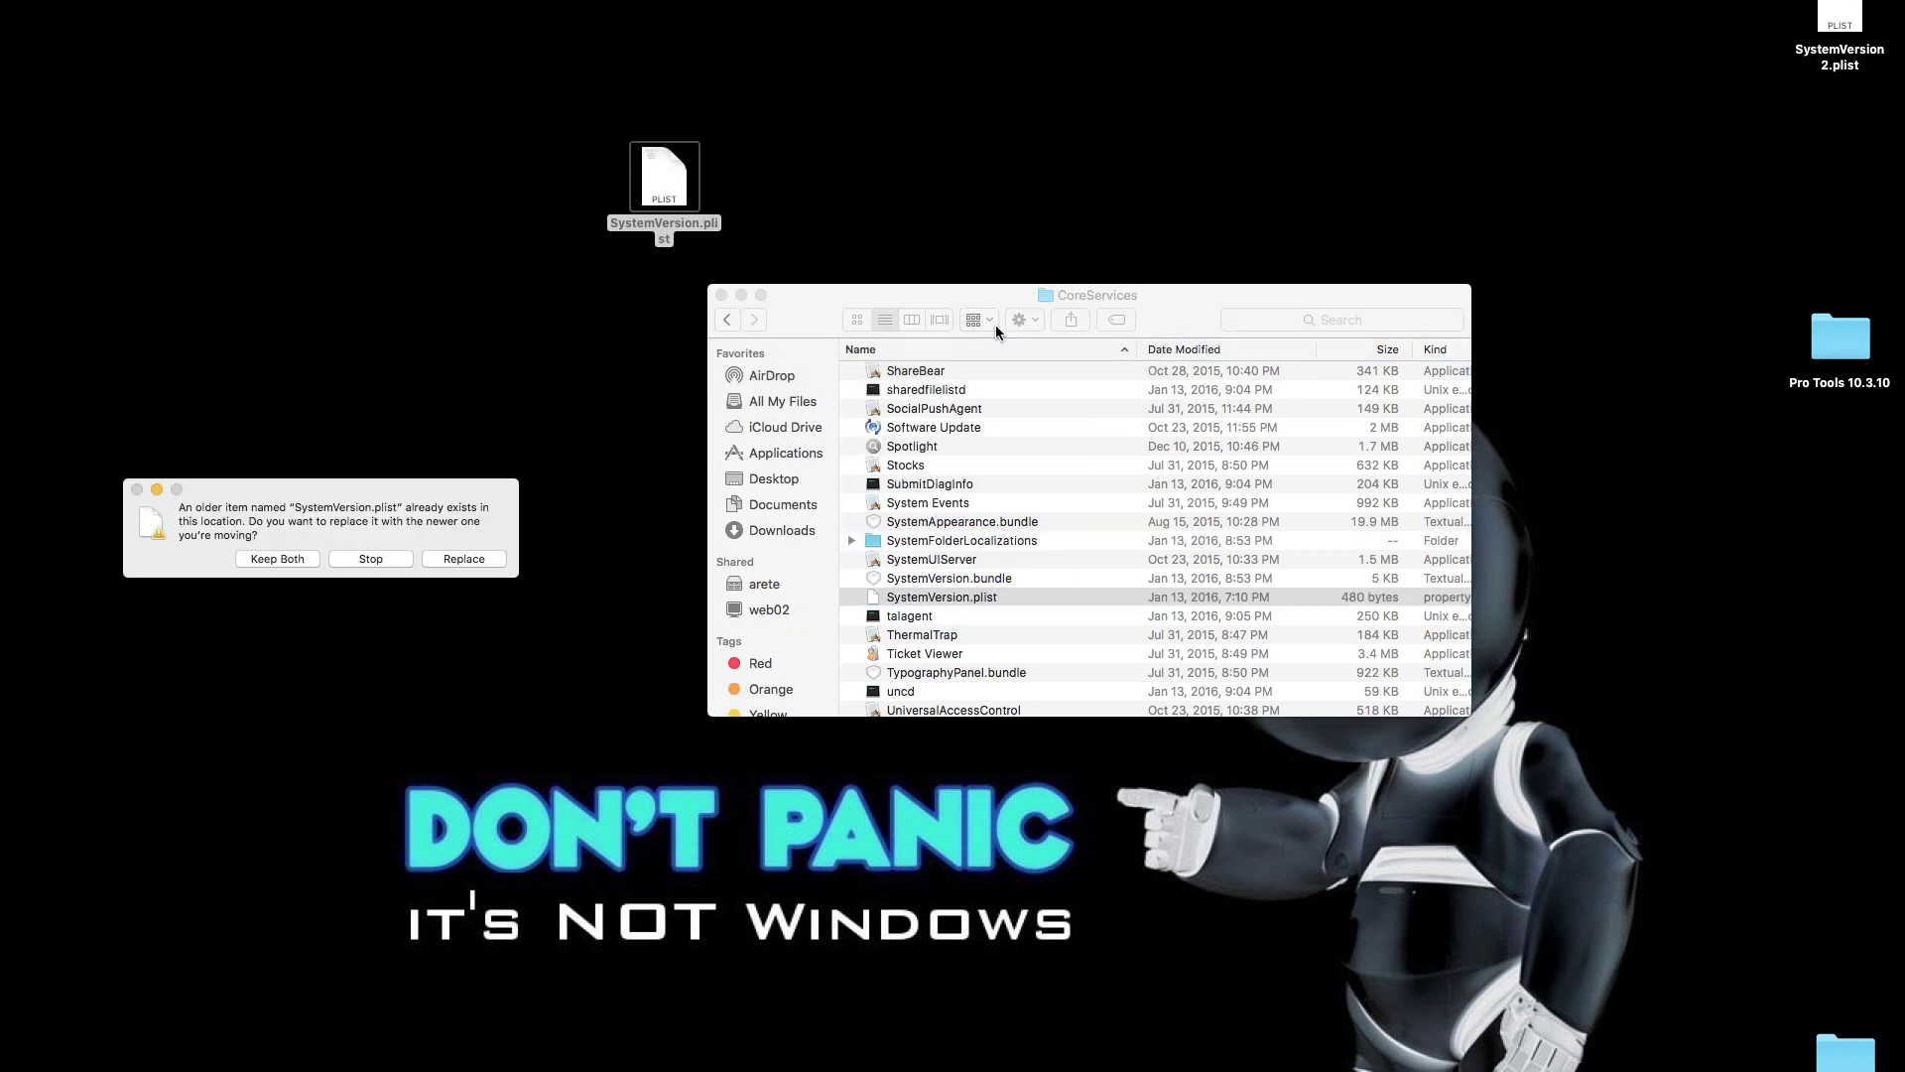
pyautogui.click(463, 559)
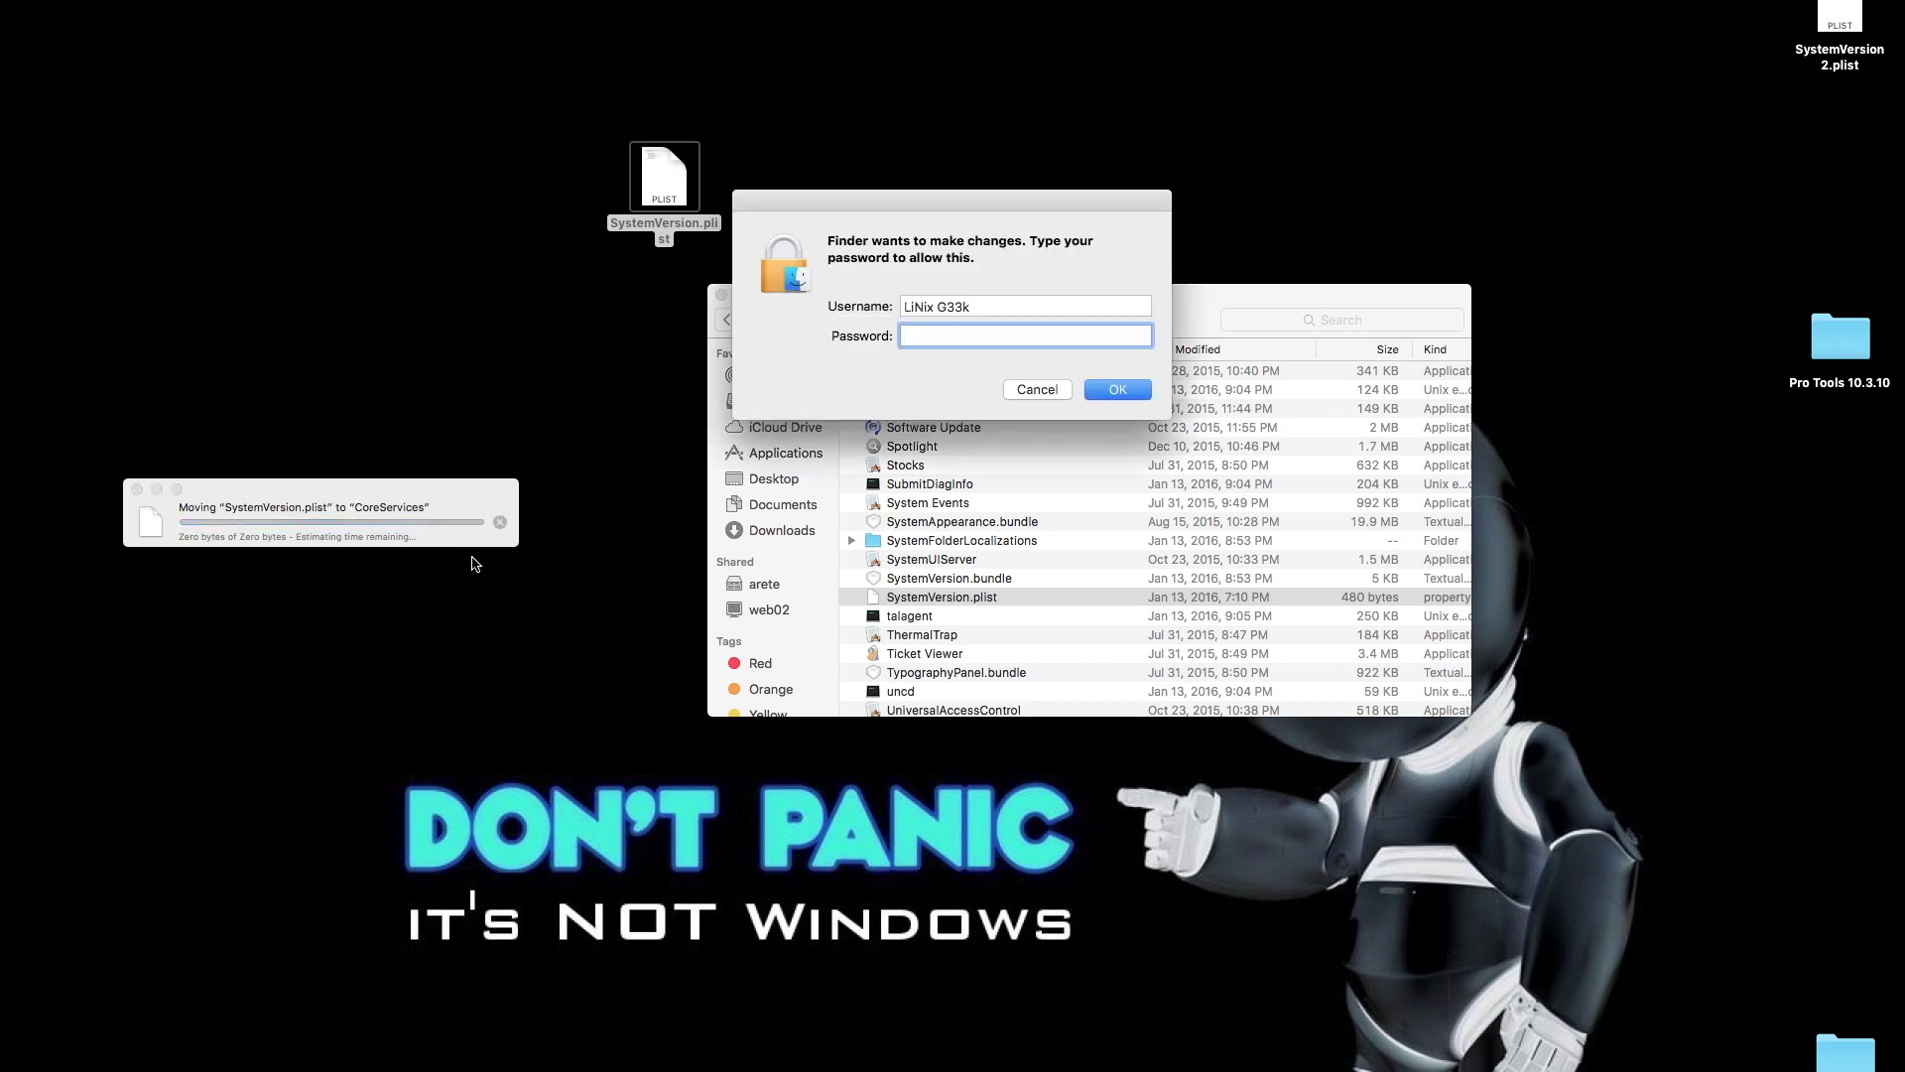
pyautogui.write('••••••••••')
pyautogui.press('Return')
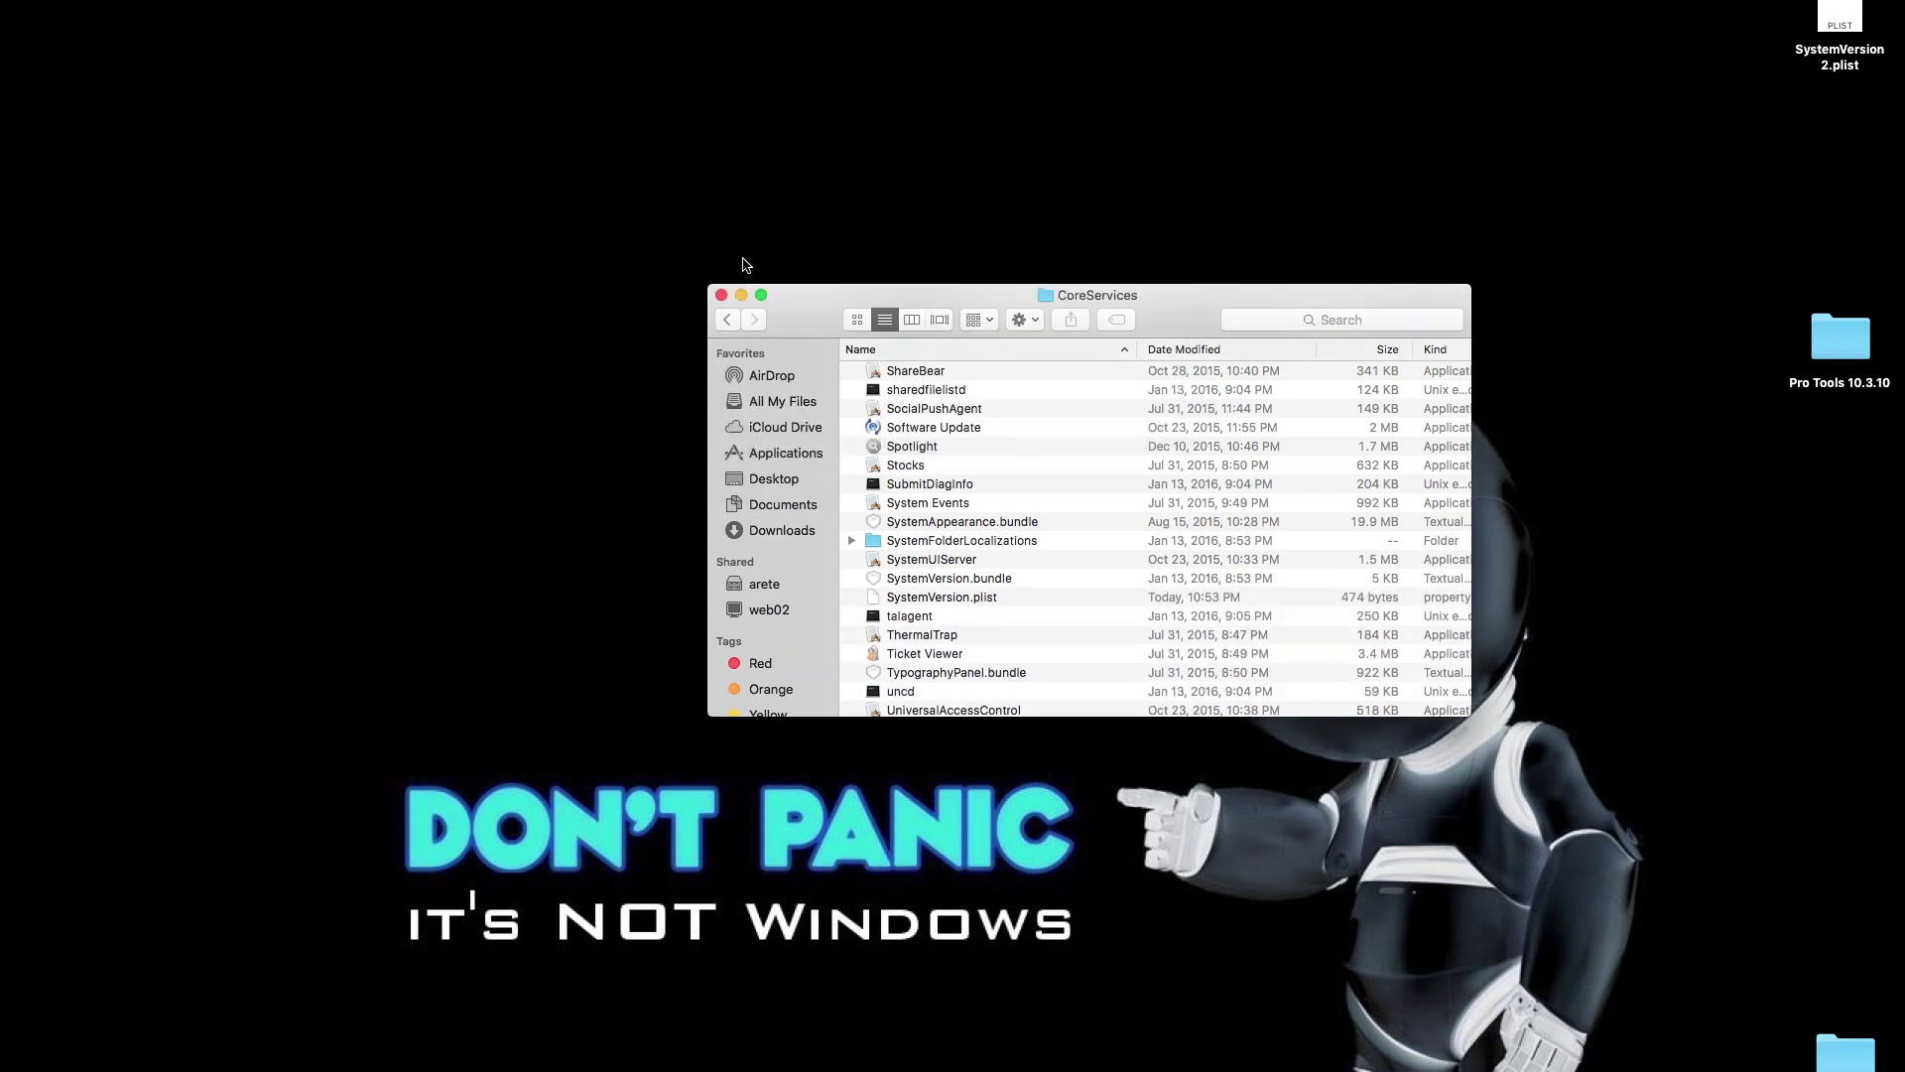
pyautogui.click(741, 295)
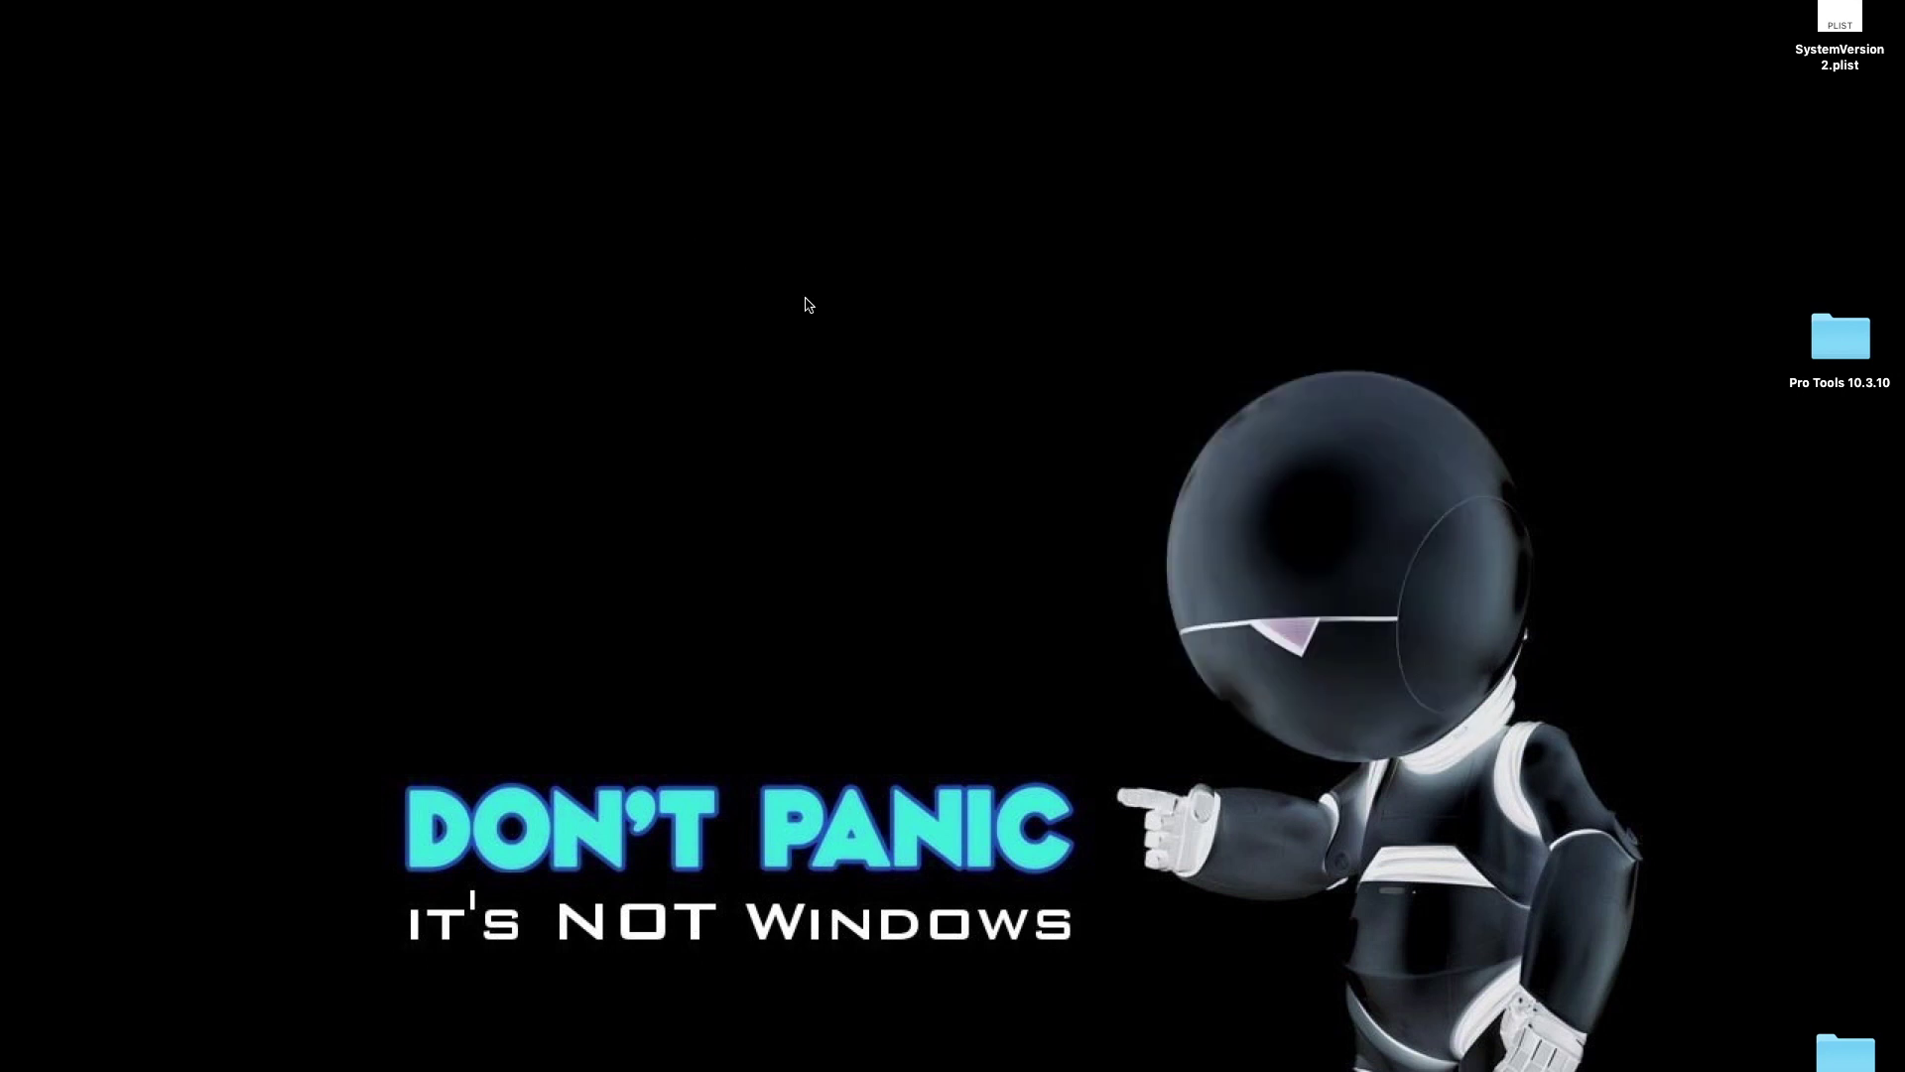
# Step: Mount Pro Tools 10.3.dmg without verification and launch Install Pro Tools.pkg
pyautogui.doubleClick(1836, 347)
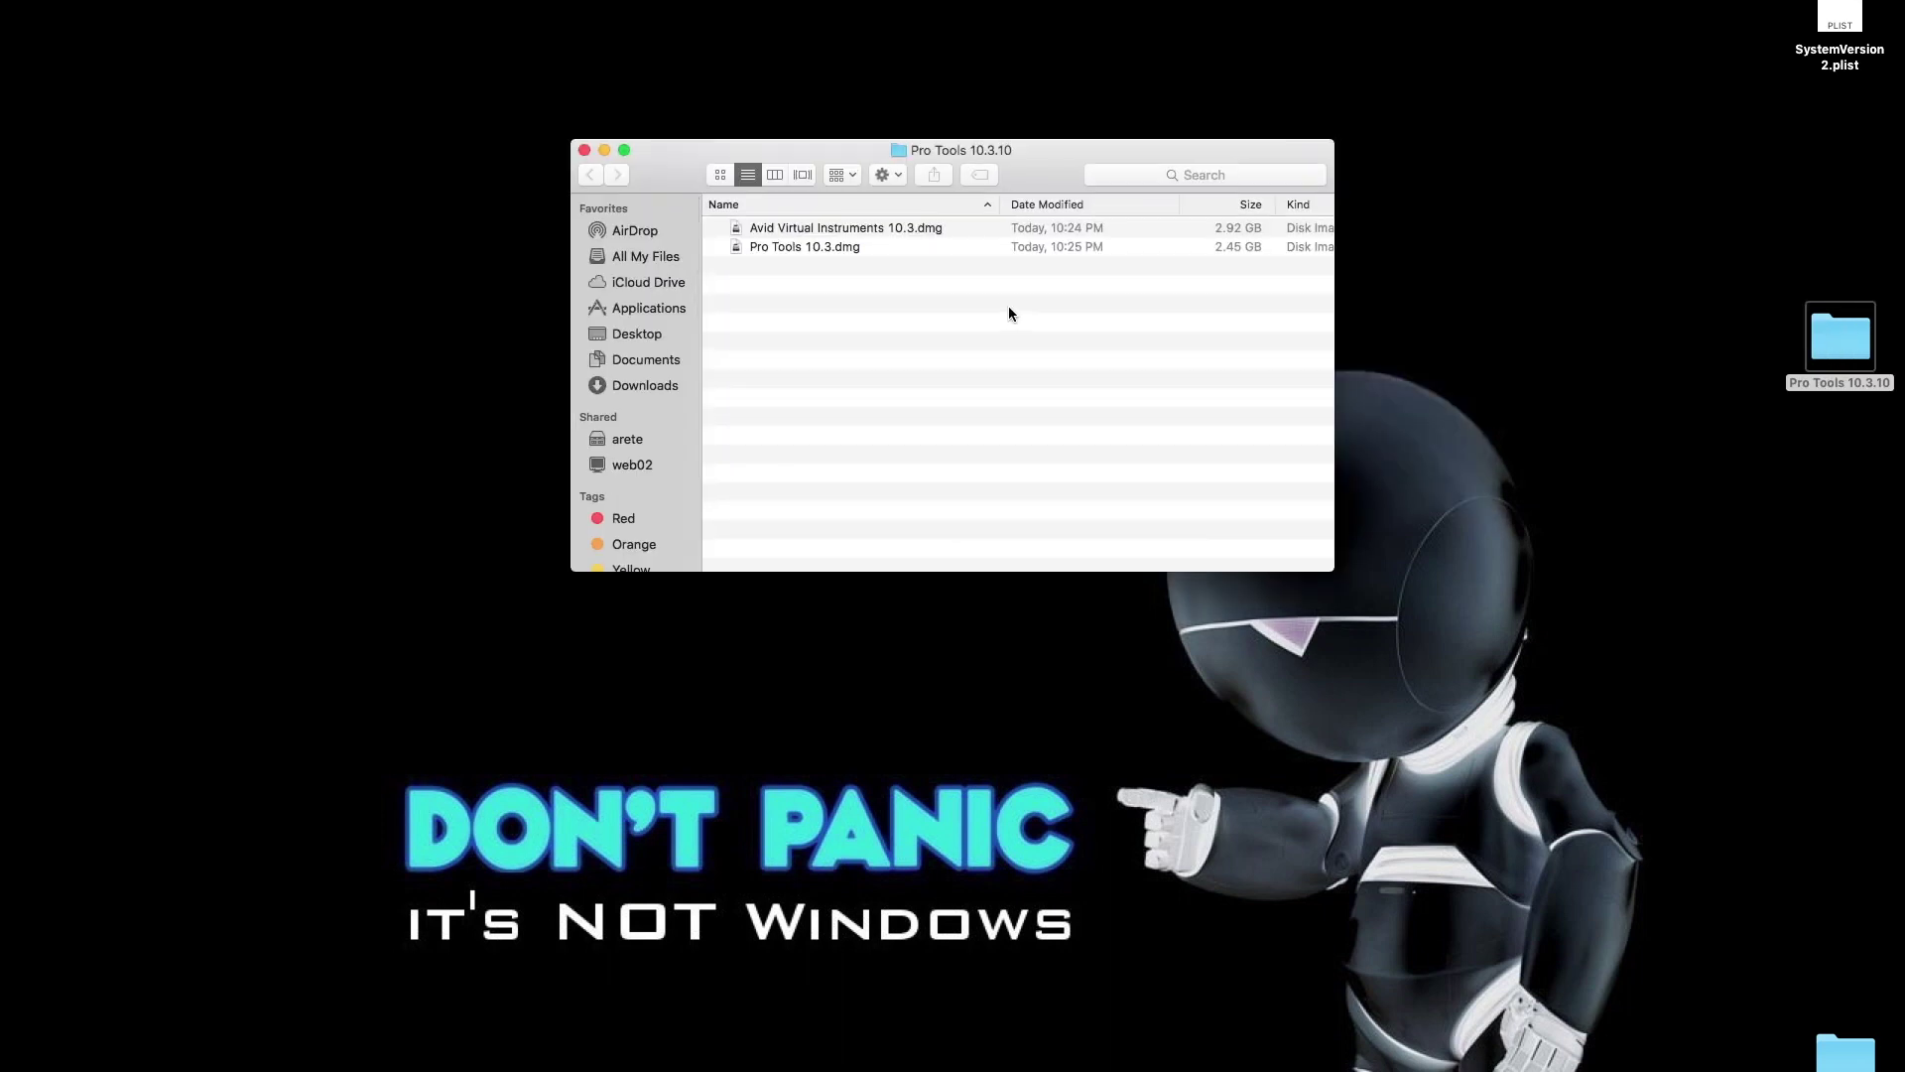
pyautogui.doubleClick(860, 246)
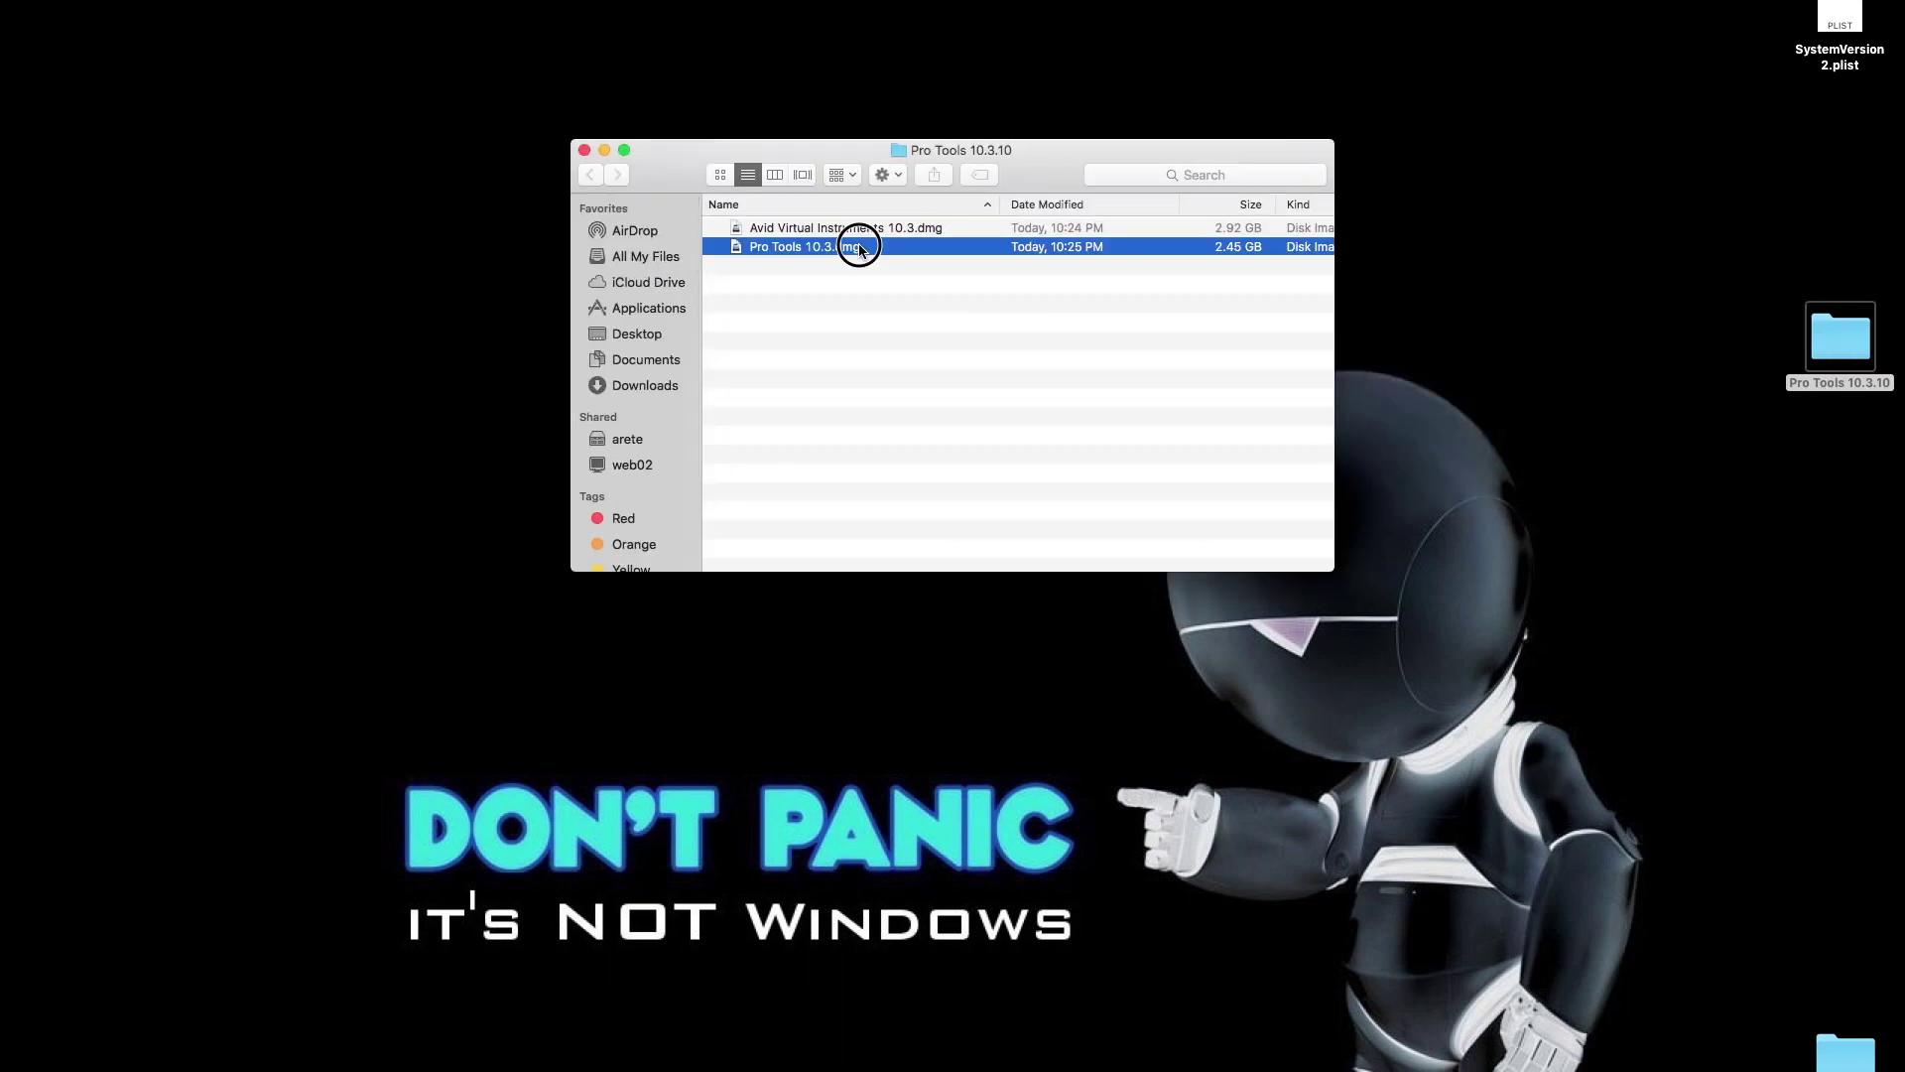
pyautogui.click(842, 337)
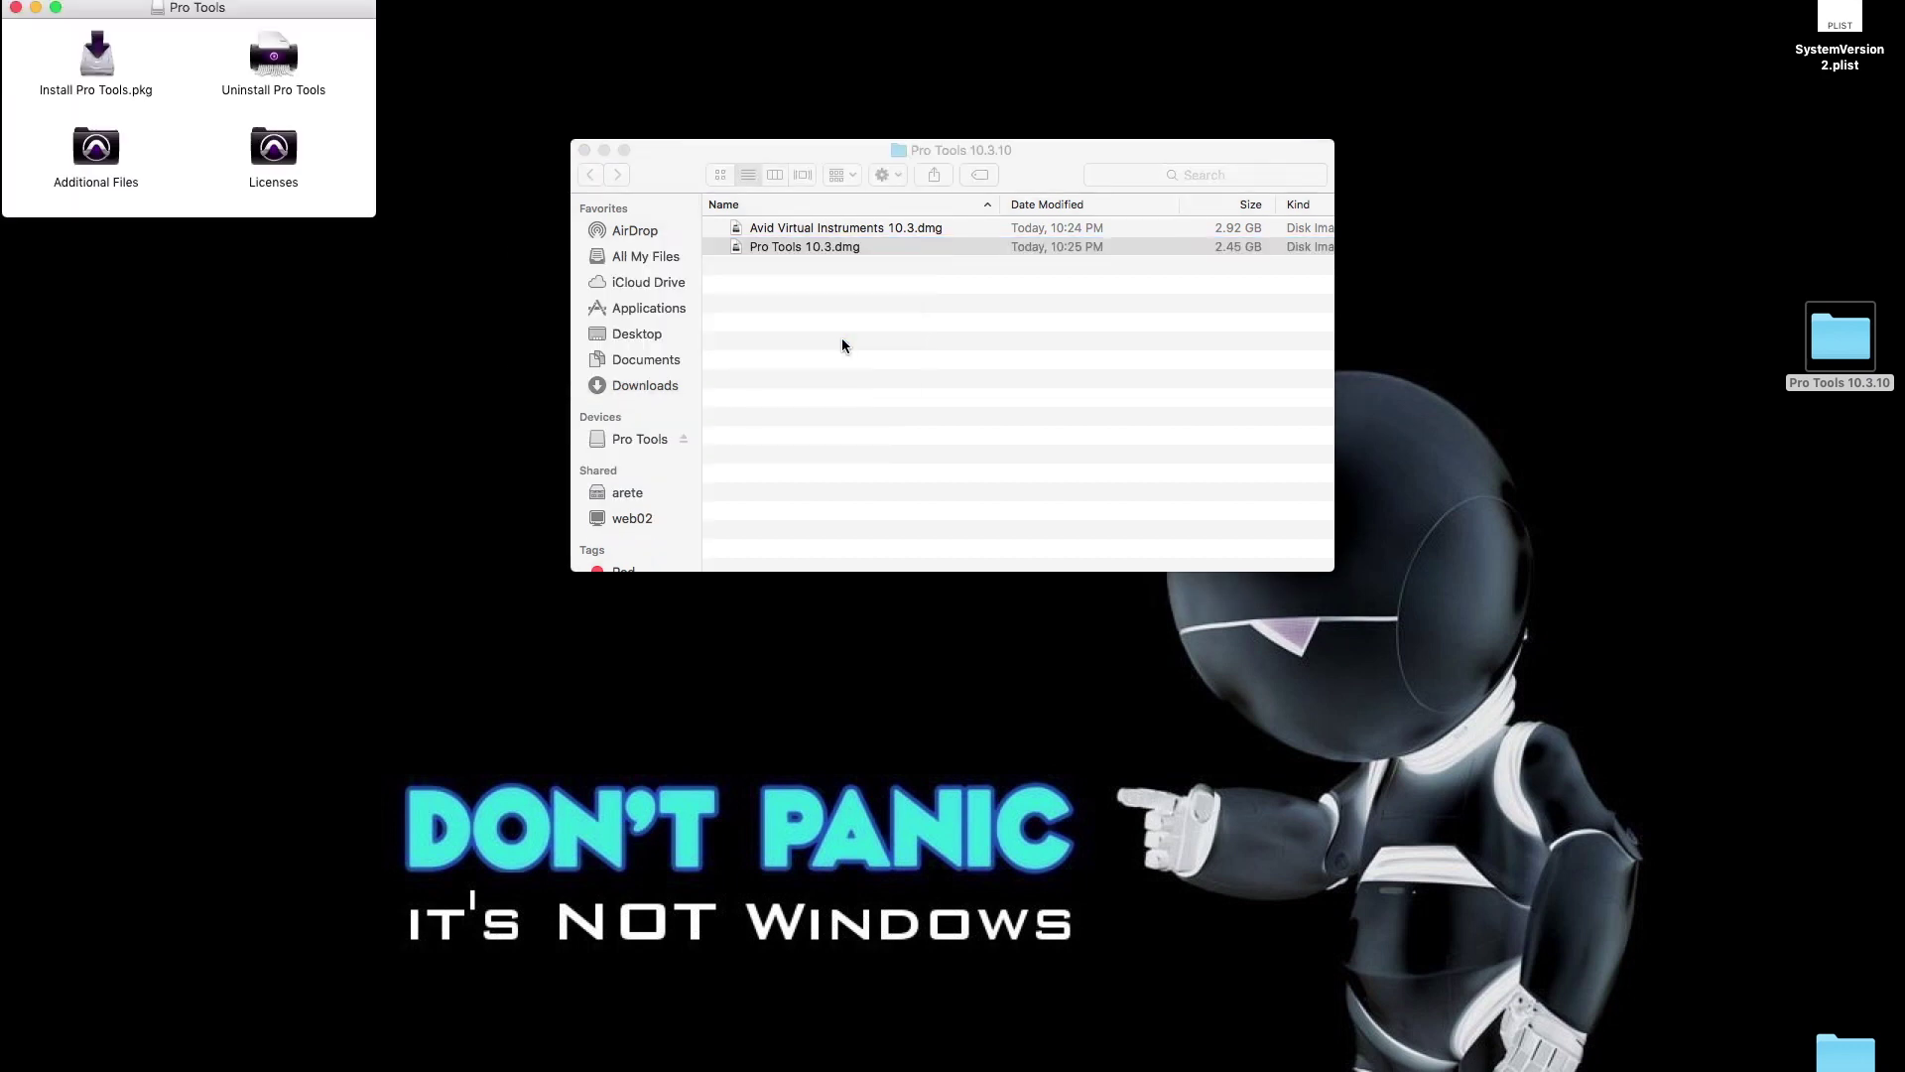
pyautogui.doubleClick(100, 71)
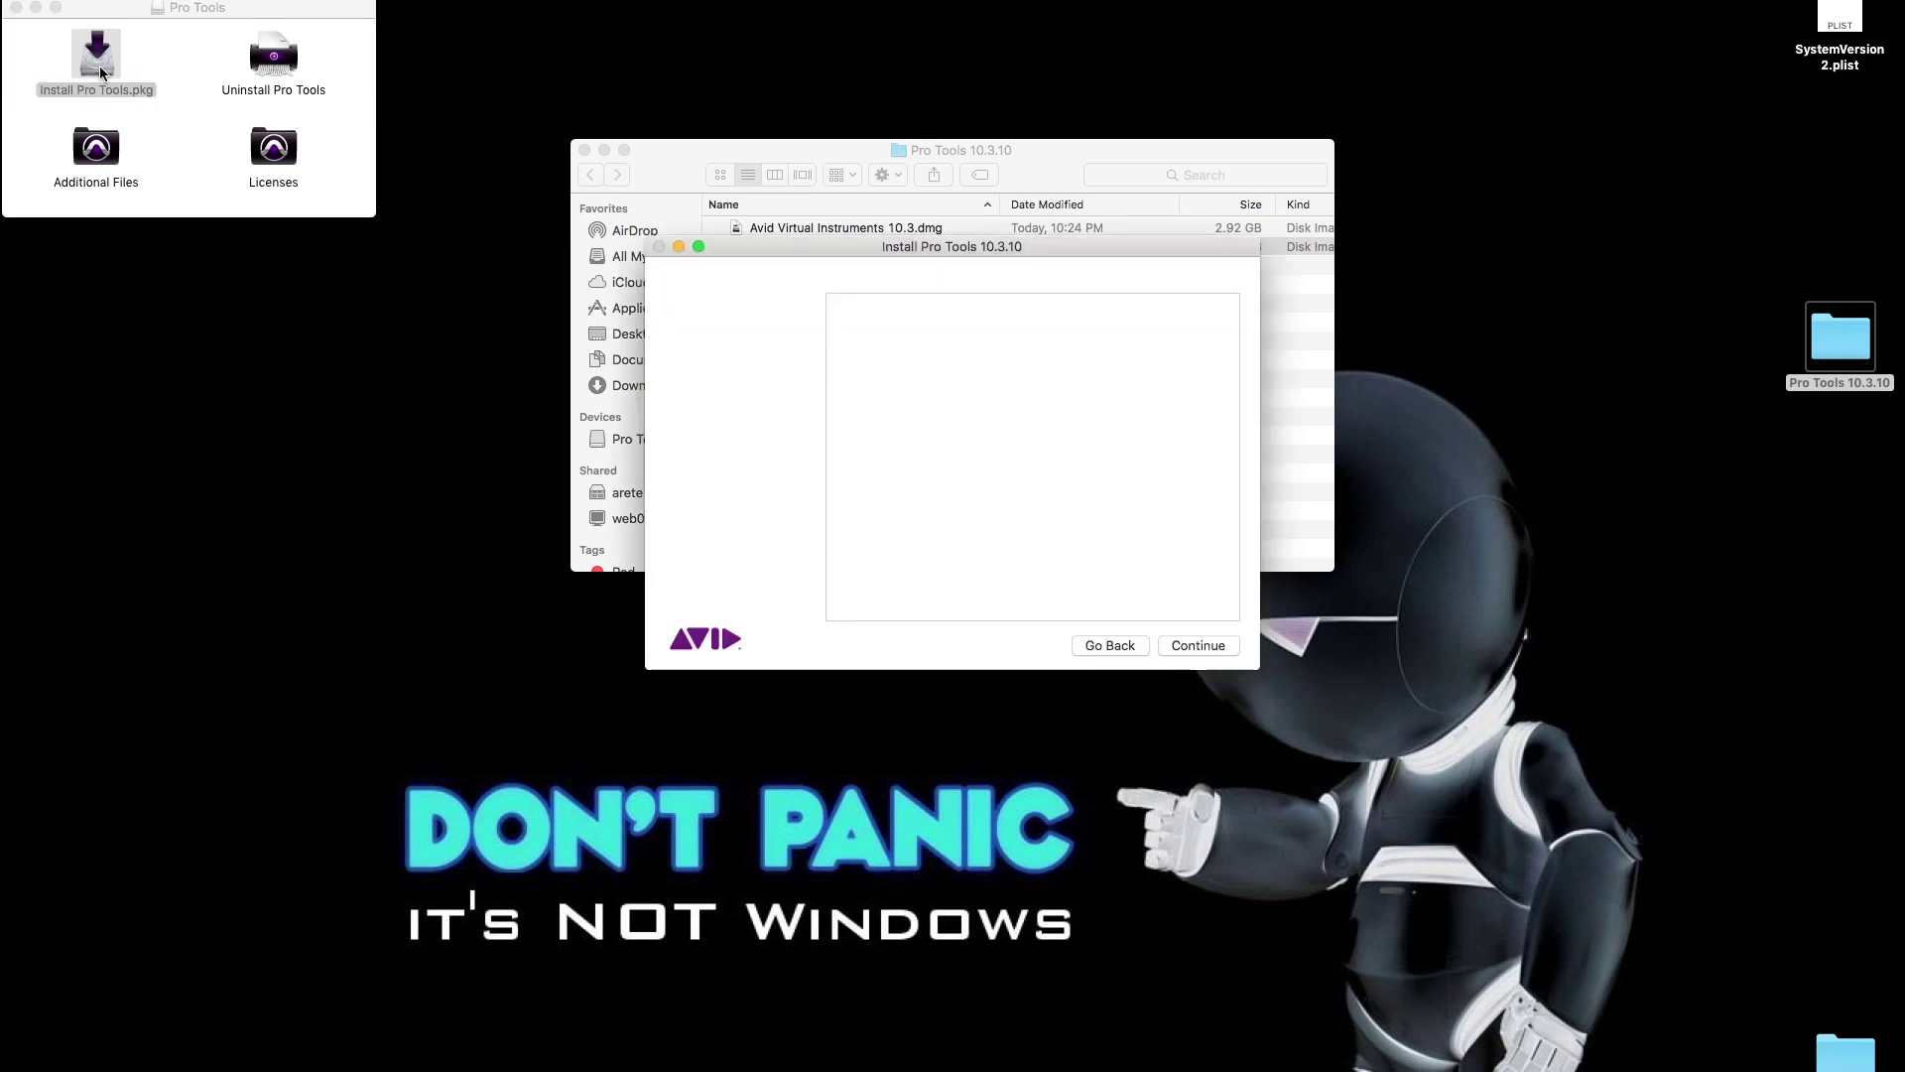
# Step: Agree to the Pro Tools 10.3.10 license, pass the Read Me, and choose the 1.76 GB Standard Install
pyautogui.click(1088, 395)
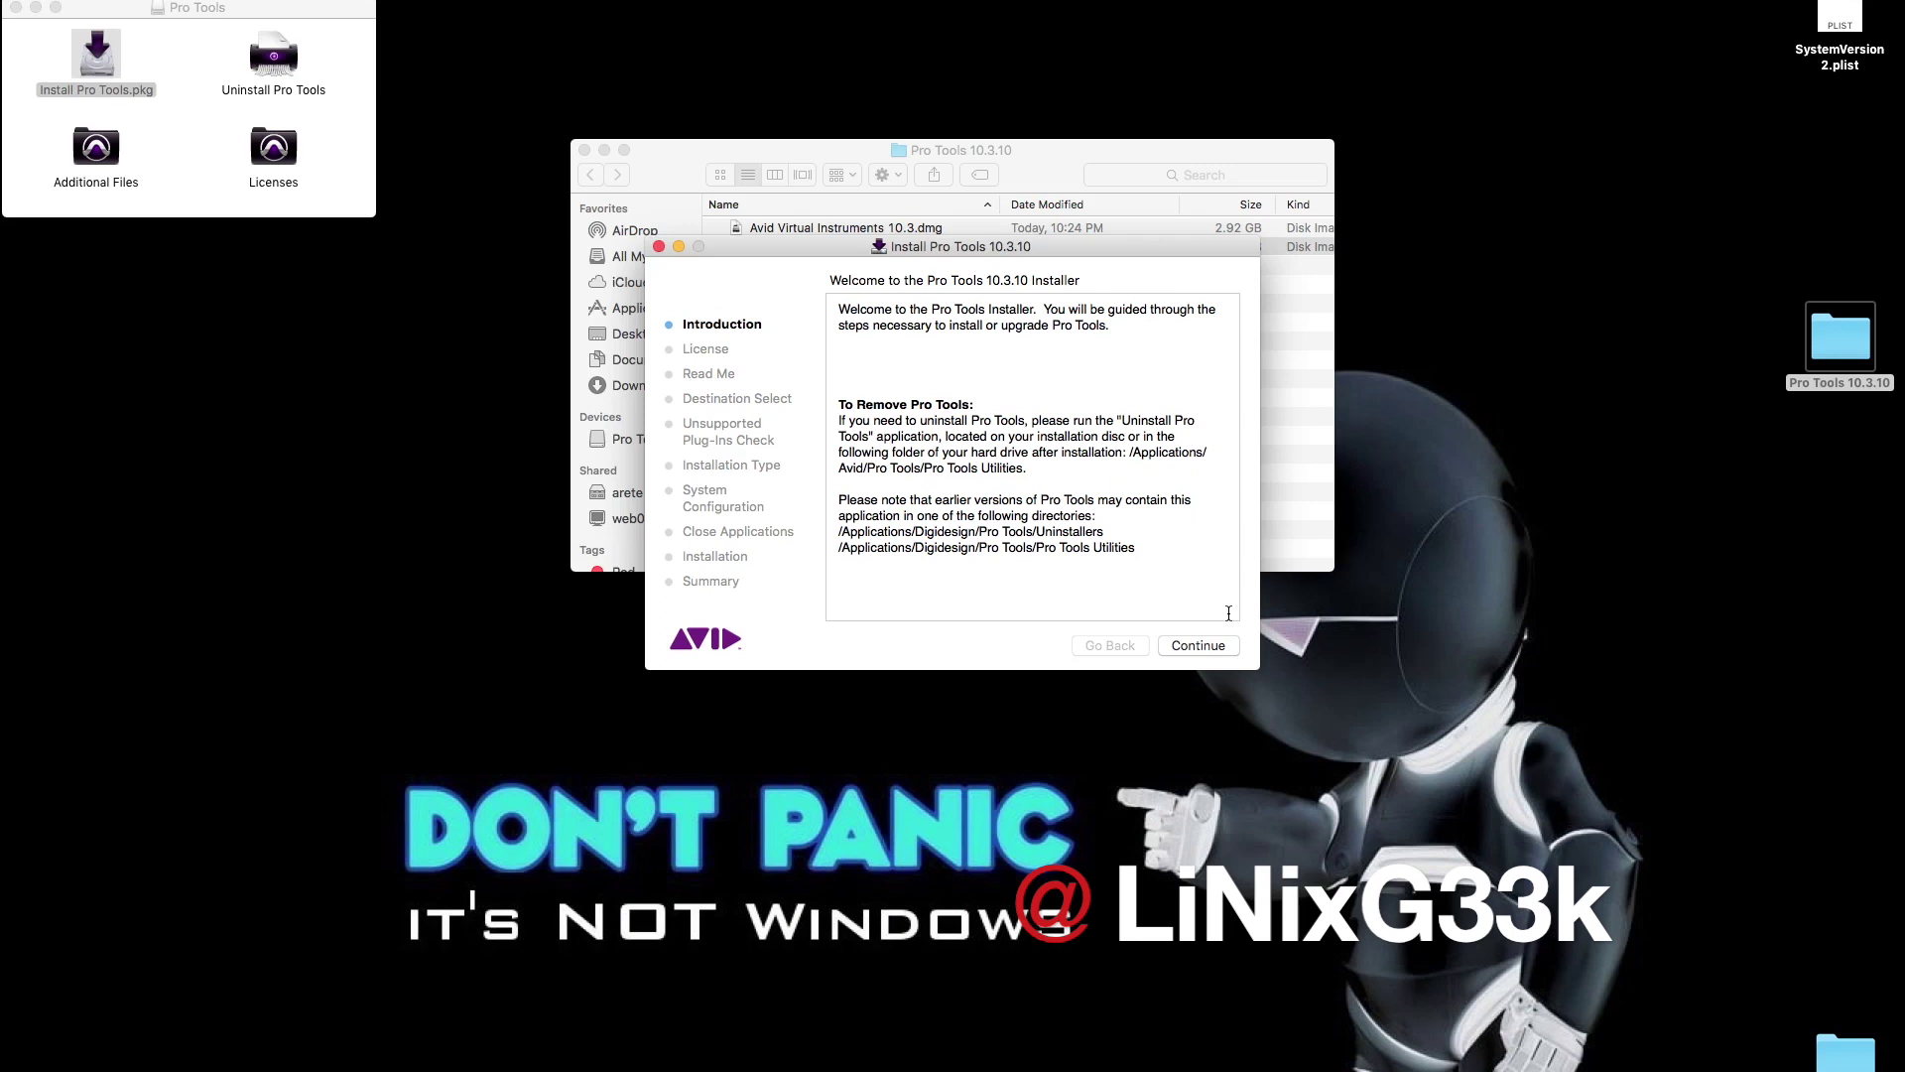
pyautogui.click(1209, 640)
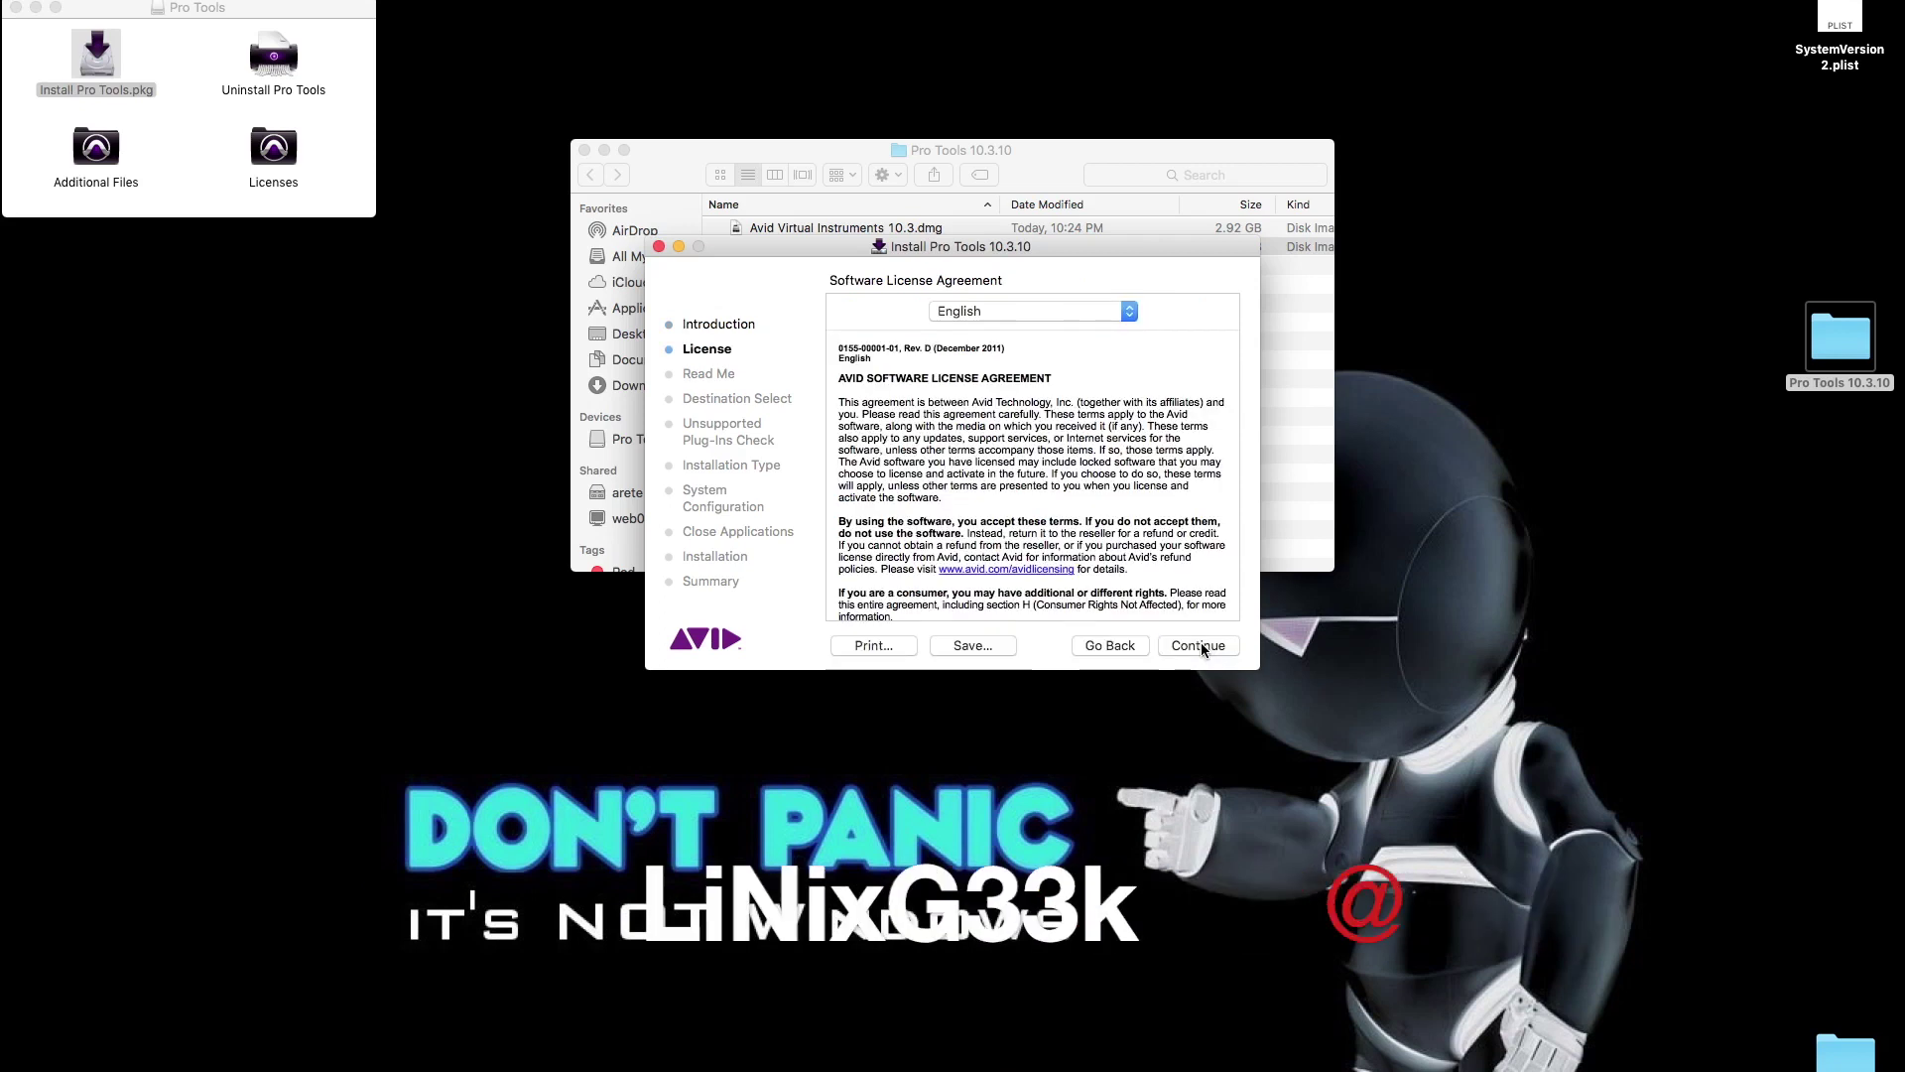
pyautogui.click(1202, 645)
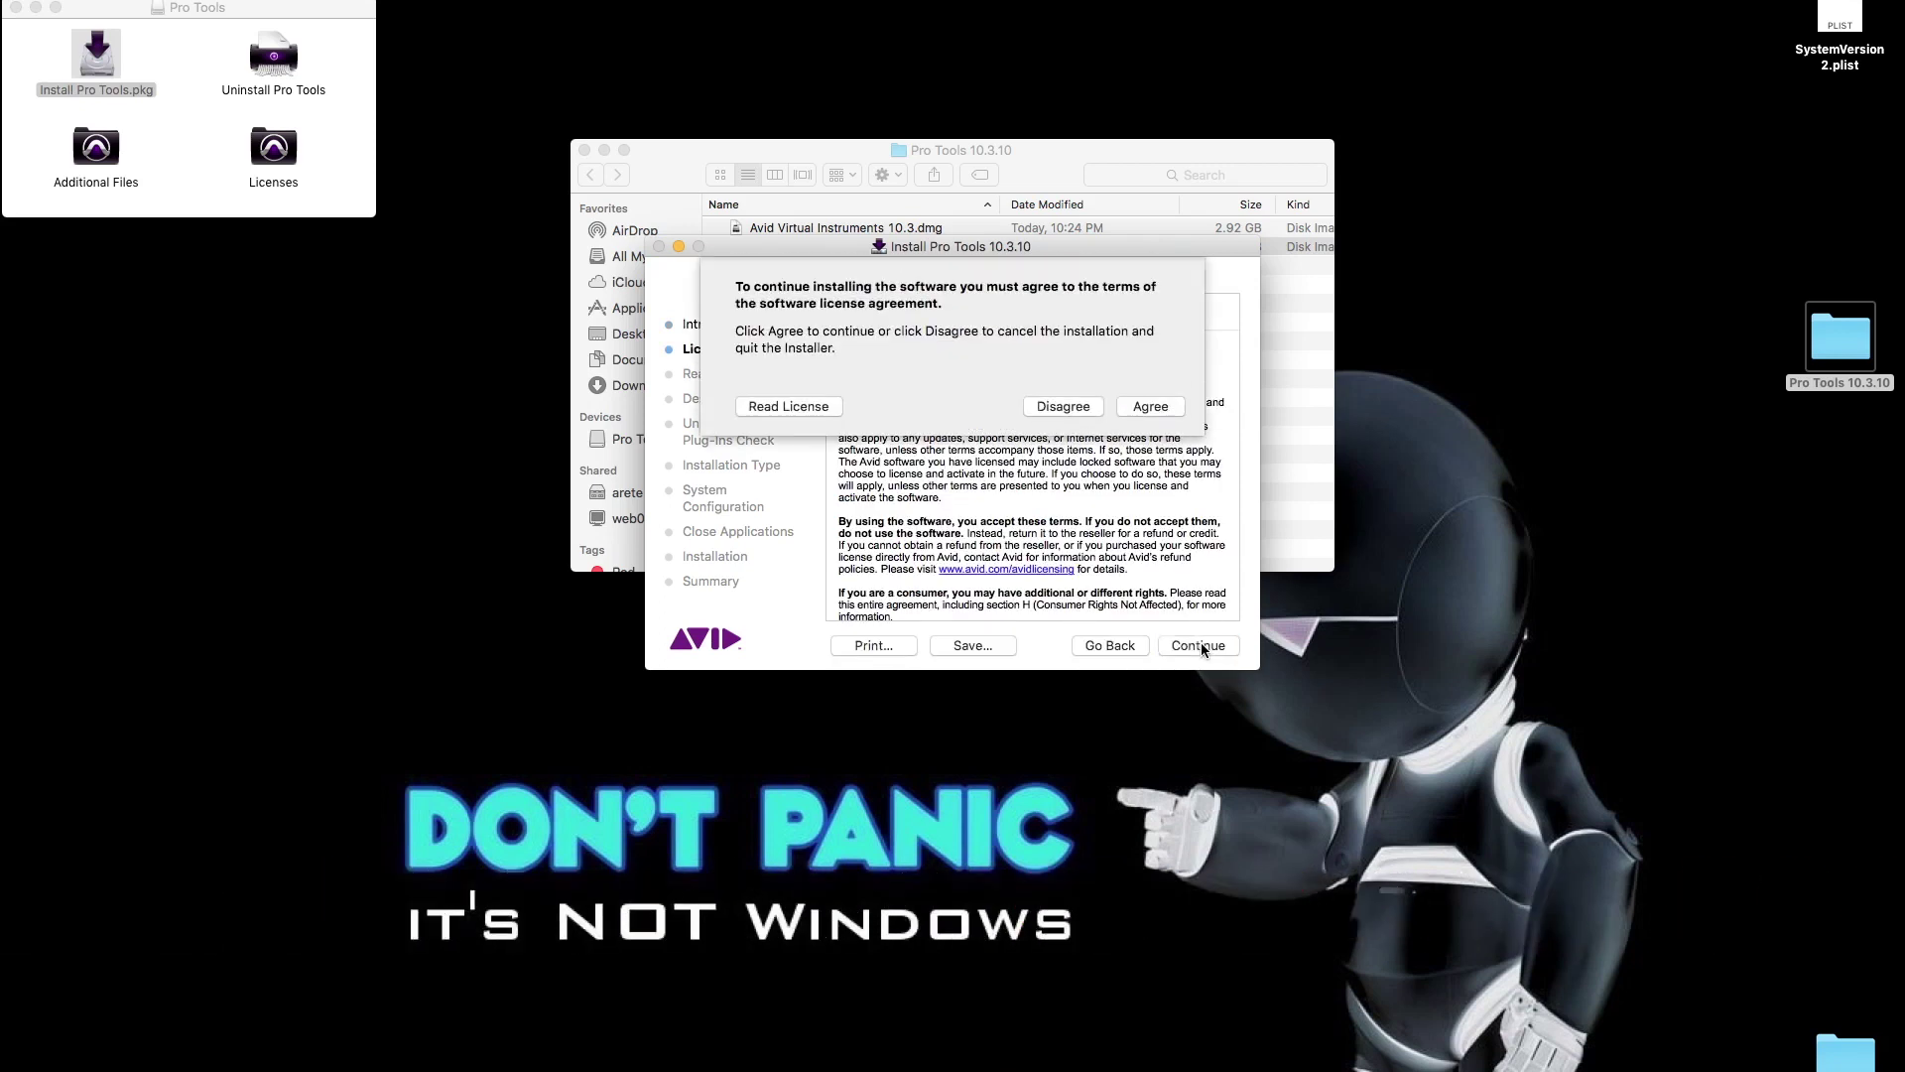
pyautogui.click(1155, 407)
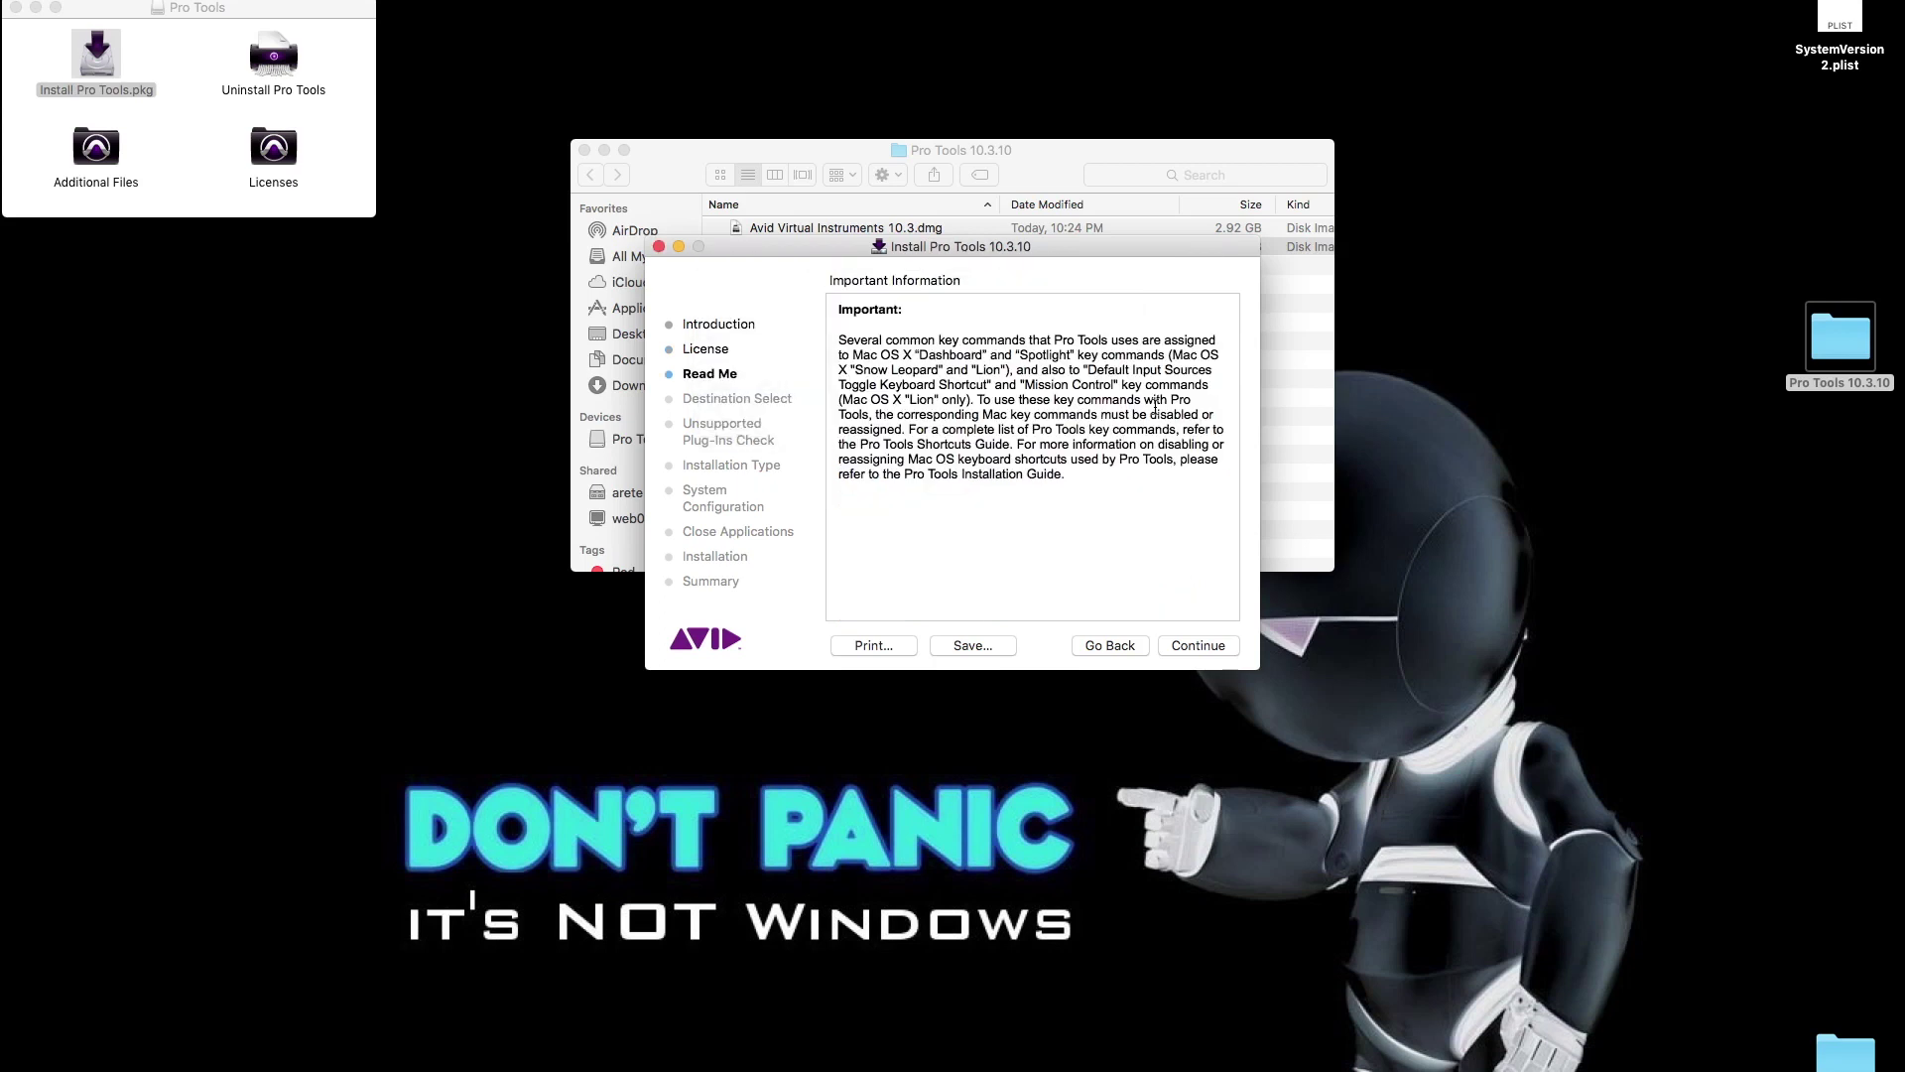
pyautogui.click(1208, 644)
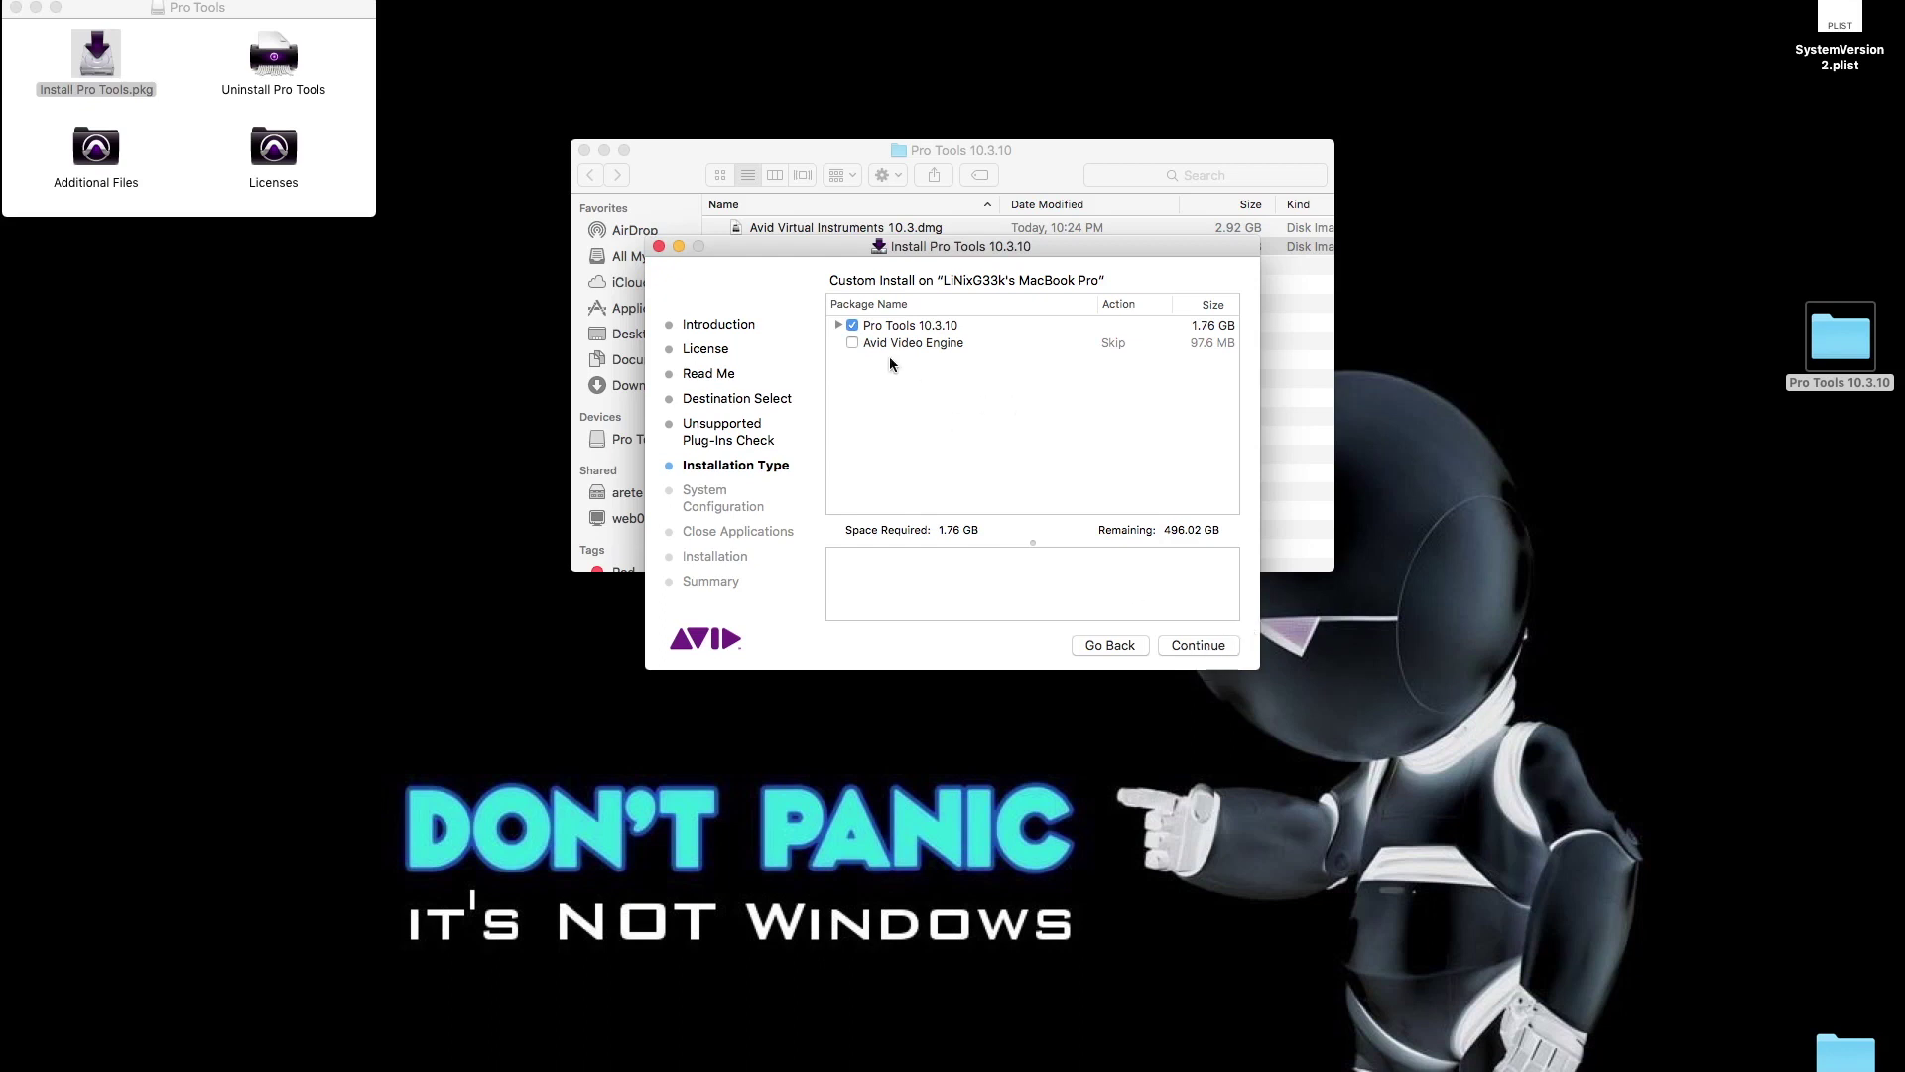
pyautogui.click(839, 323)
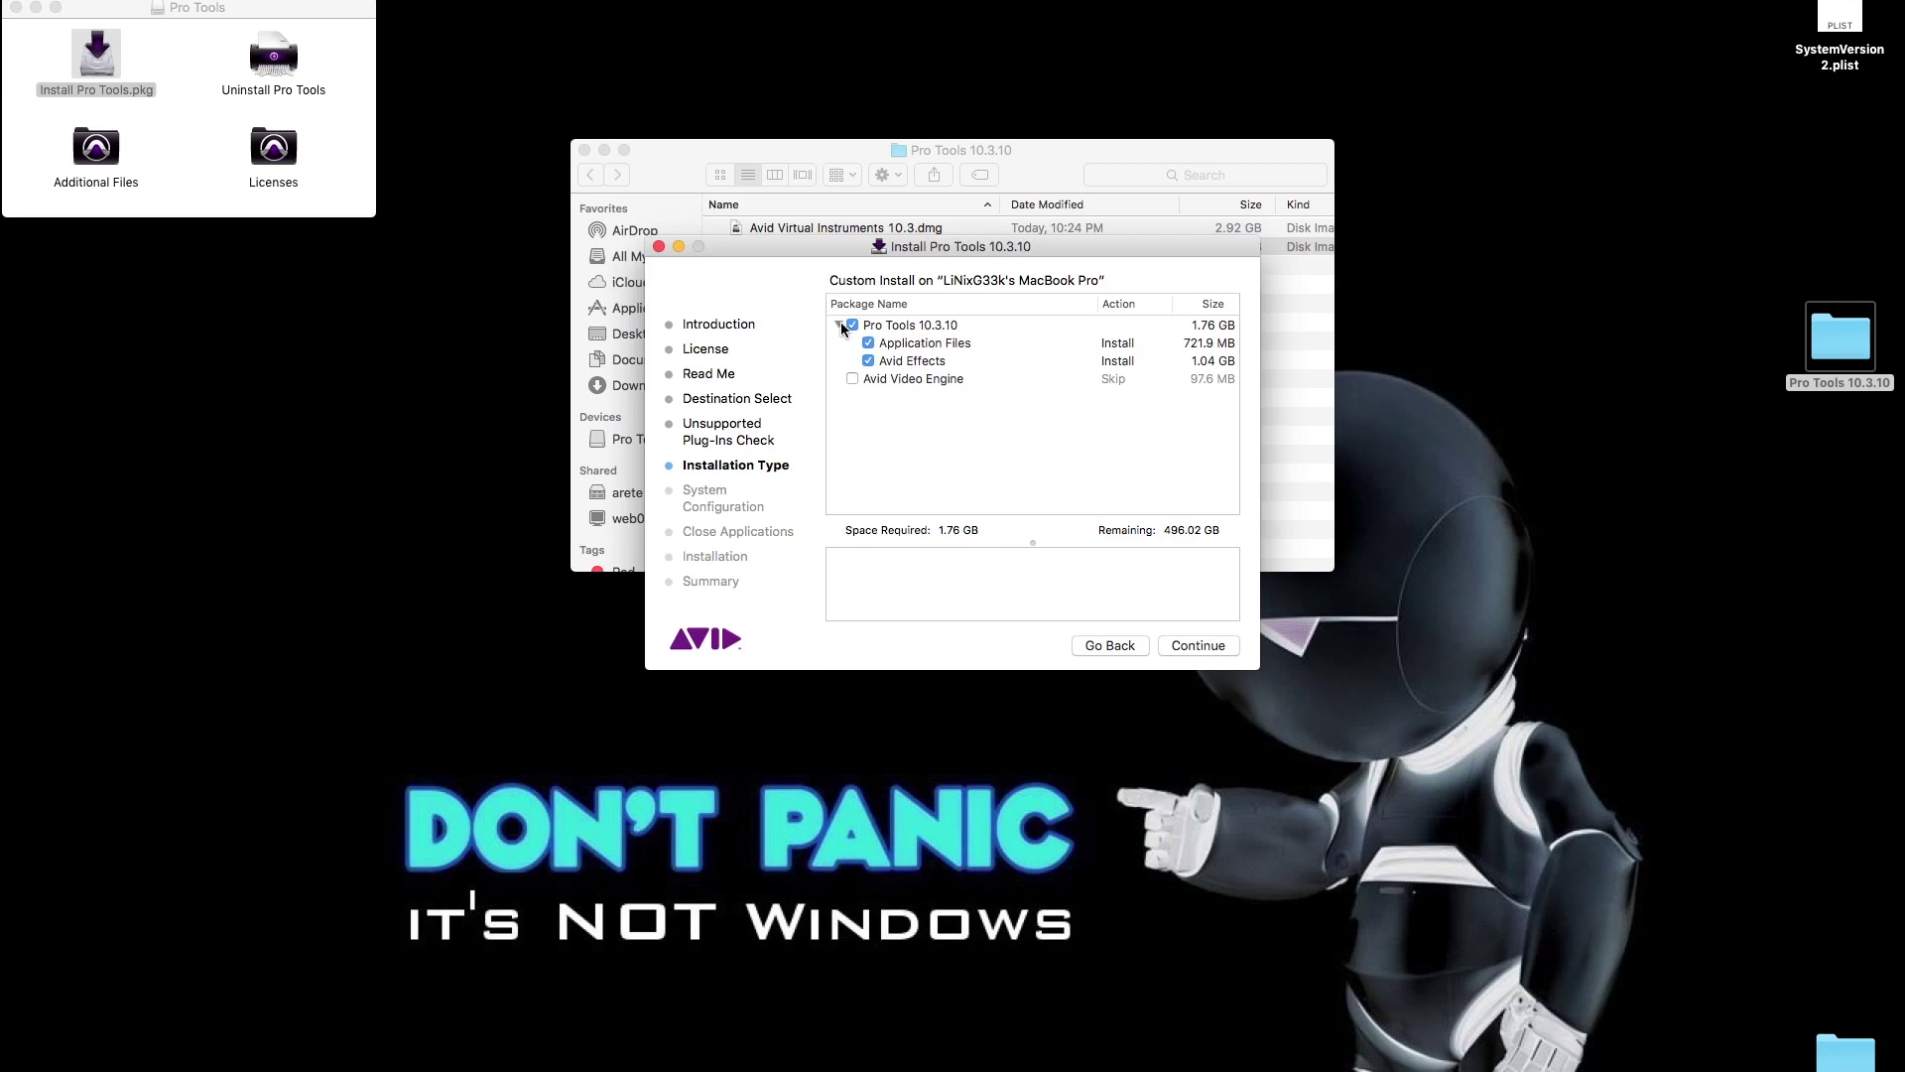
pyautogui.click(1191, 647)
# Step: Install Pro Tools 10.3.10 with the admin password, accepting the restart and the non-HD configuration
pyautogui.click(1209, 643)
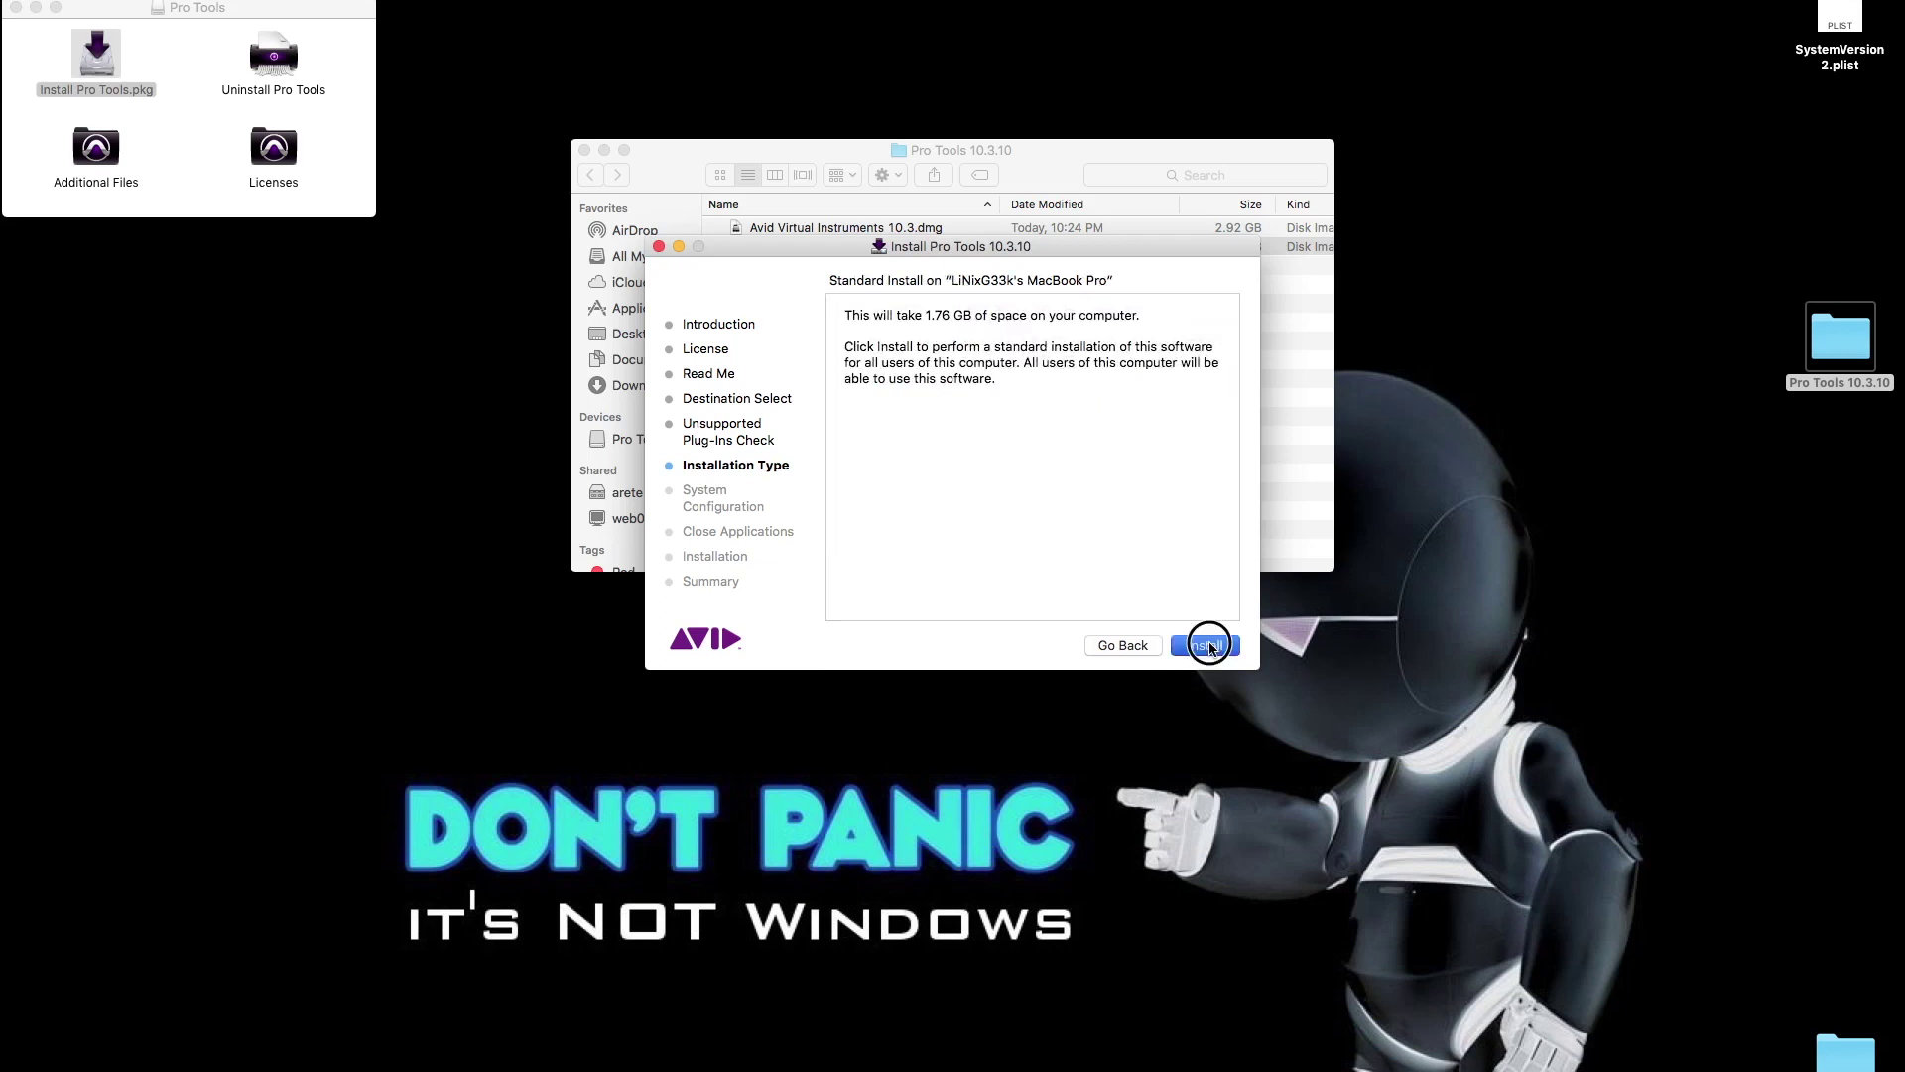
pyautogui.write('••')
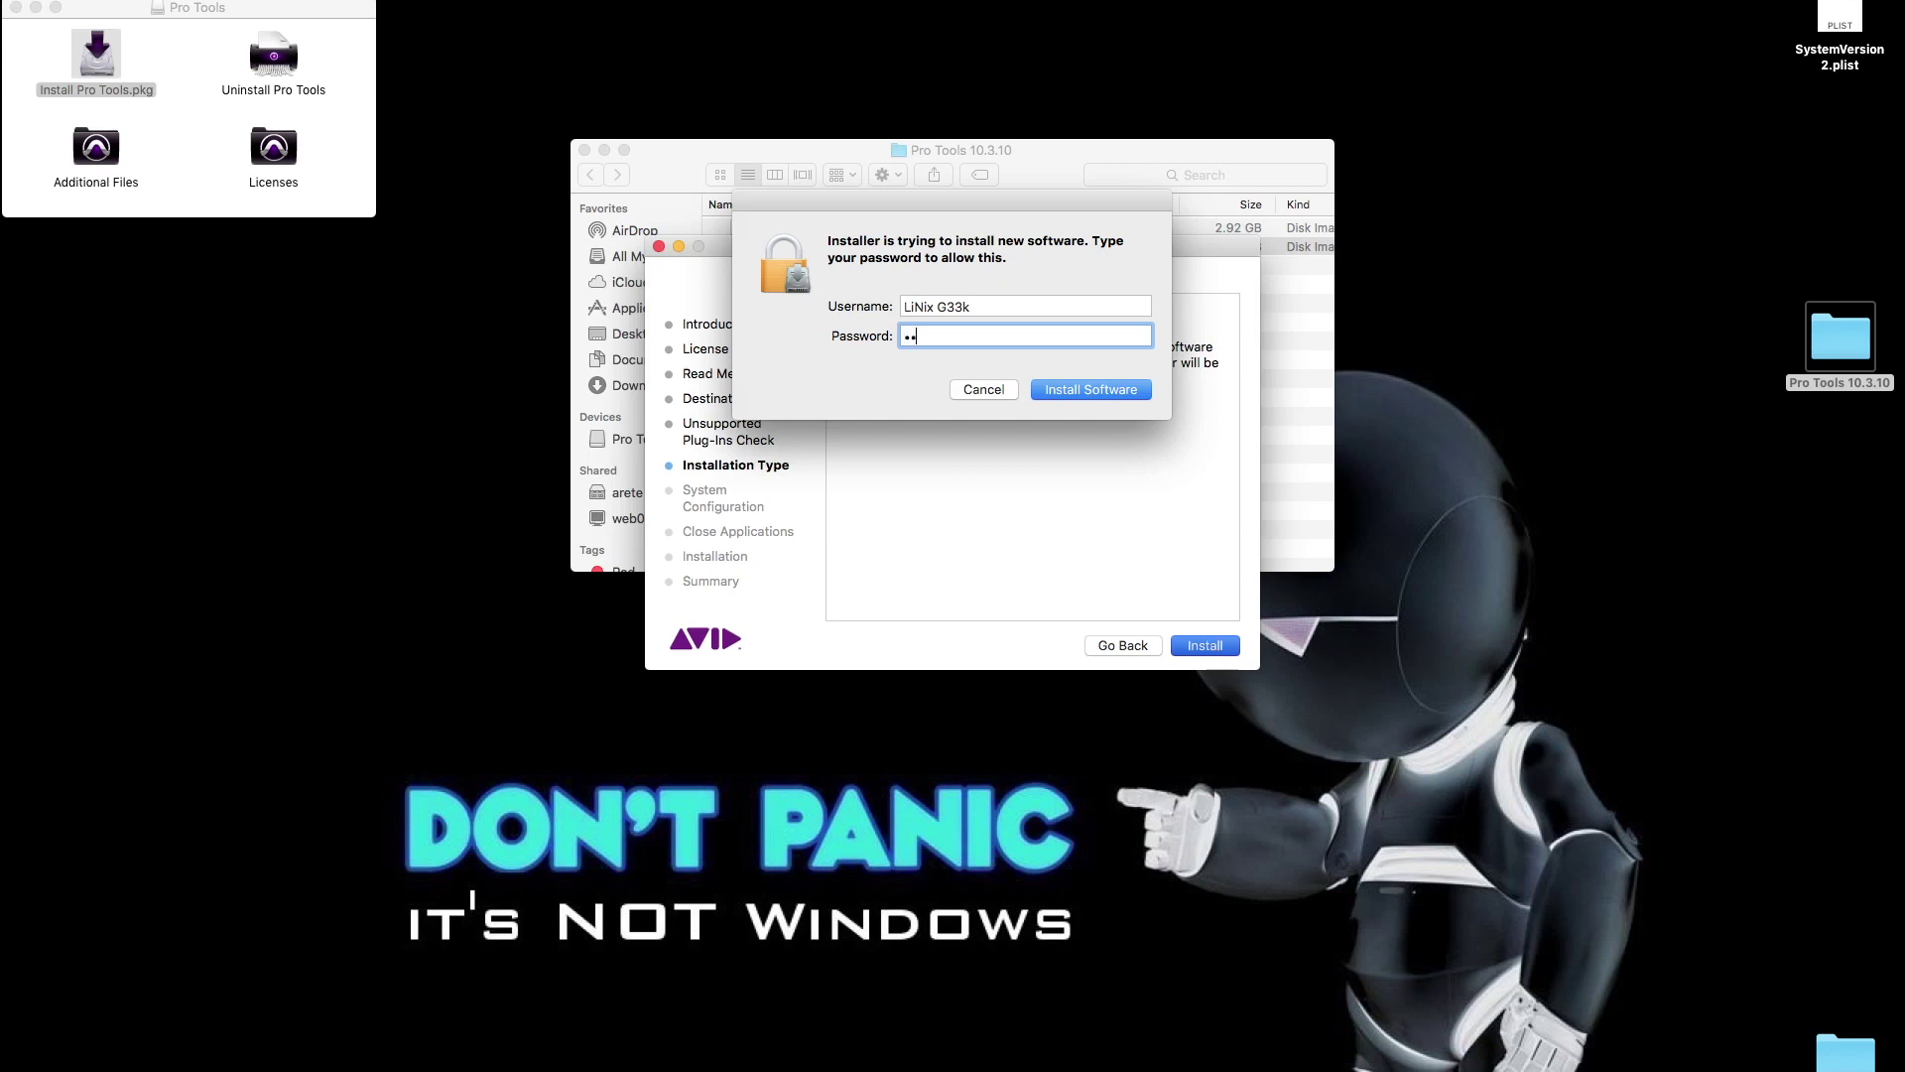
pyautogui.write('••••••••')
pyautogui.press('Return')
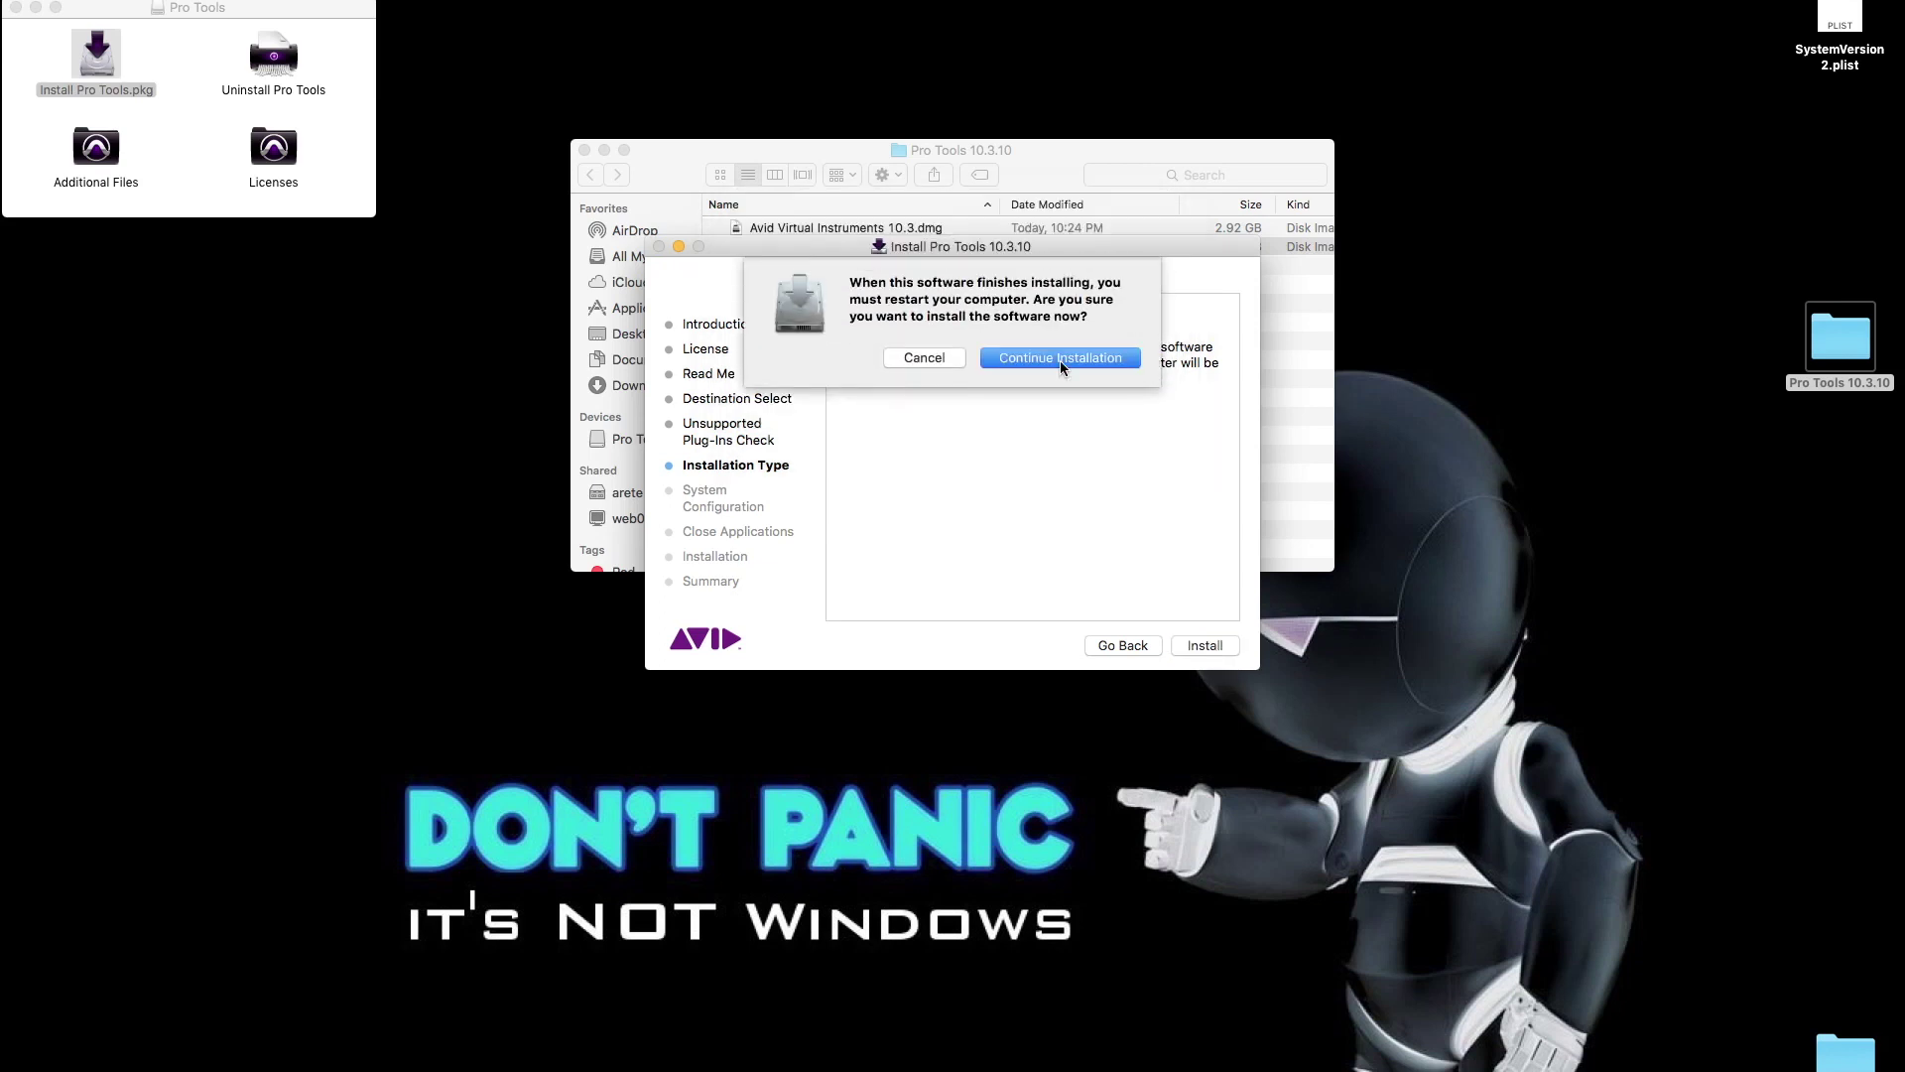
pyautogui.click(1060, 361)
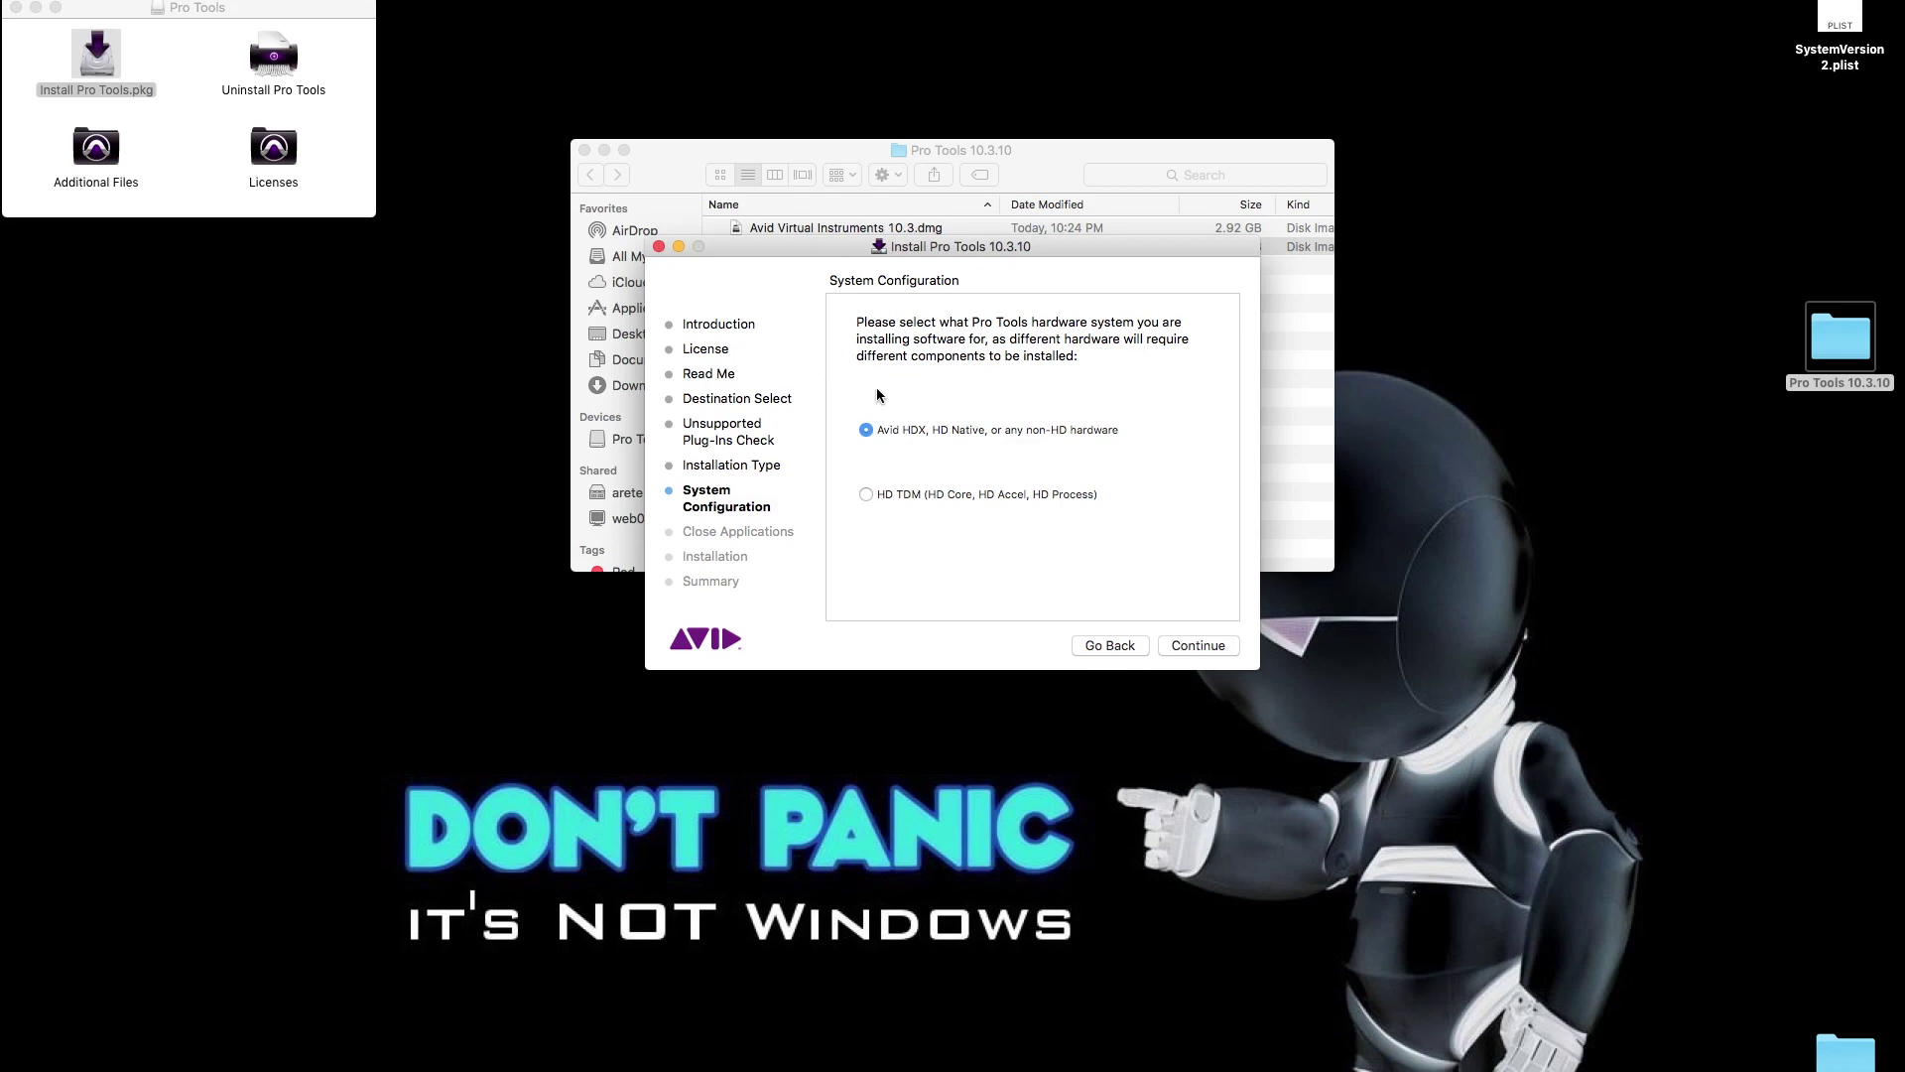
pyautogui.click(1199, 645)
pyautogui.click(1199, 645)
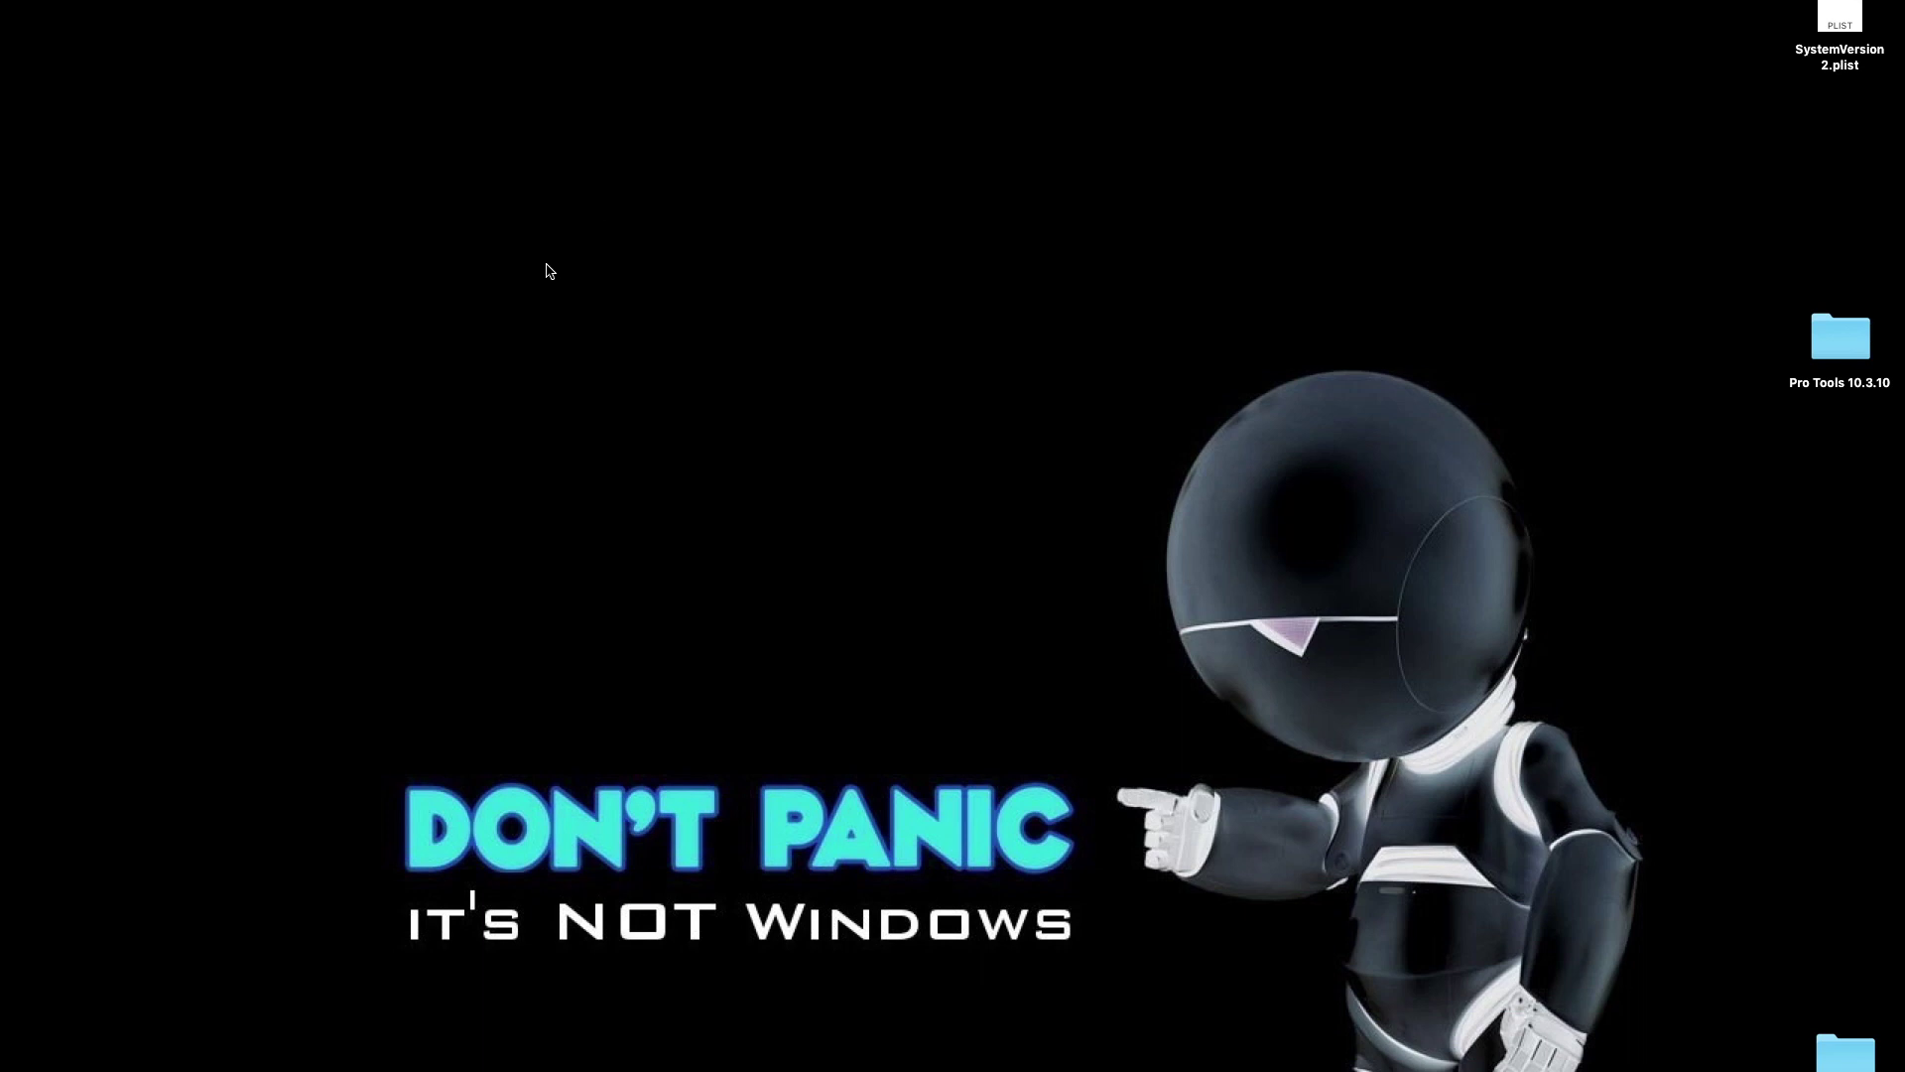
# Step: Launch the Pro Tools app from the Applications > Avid > Pro Tools folder
pyautogui.click(545, 263)
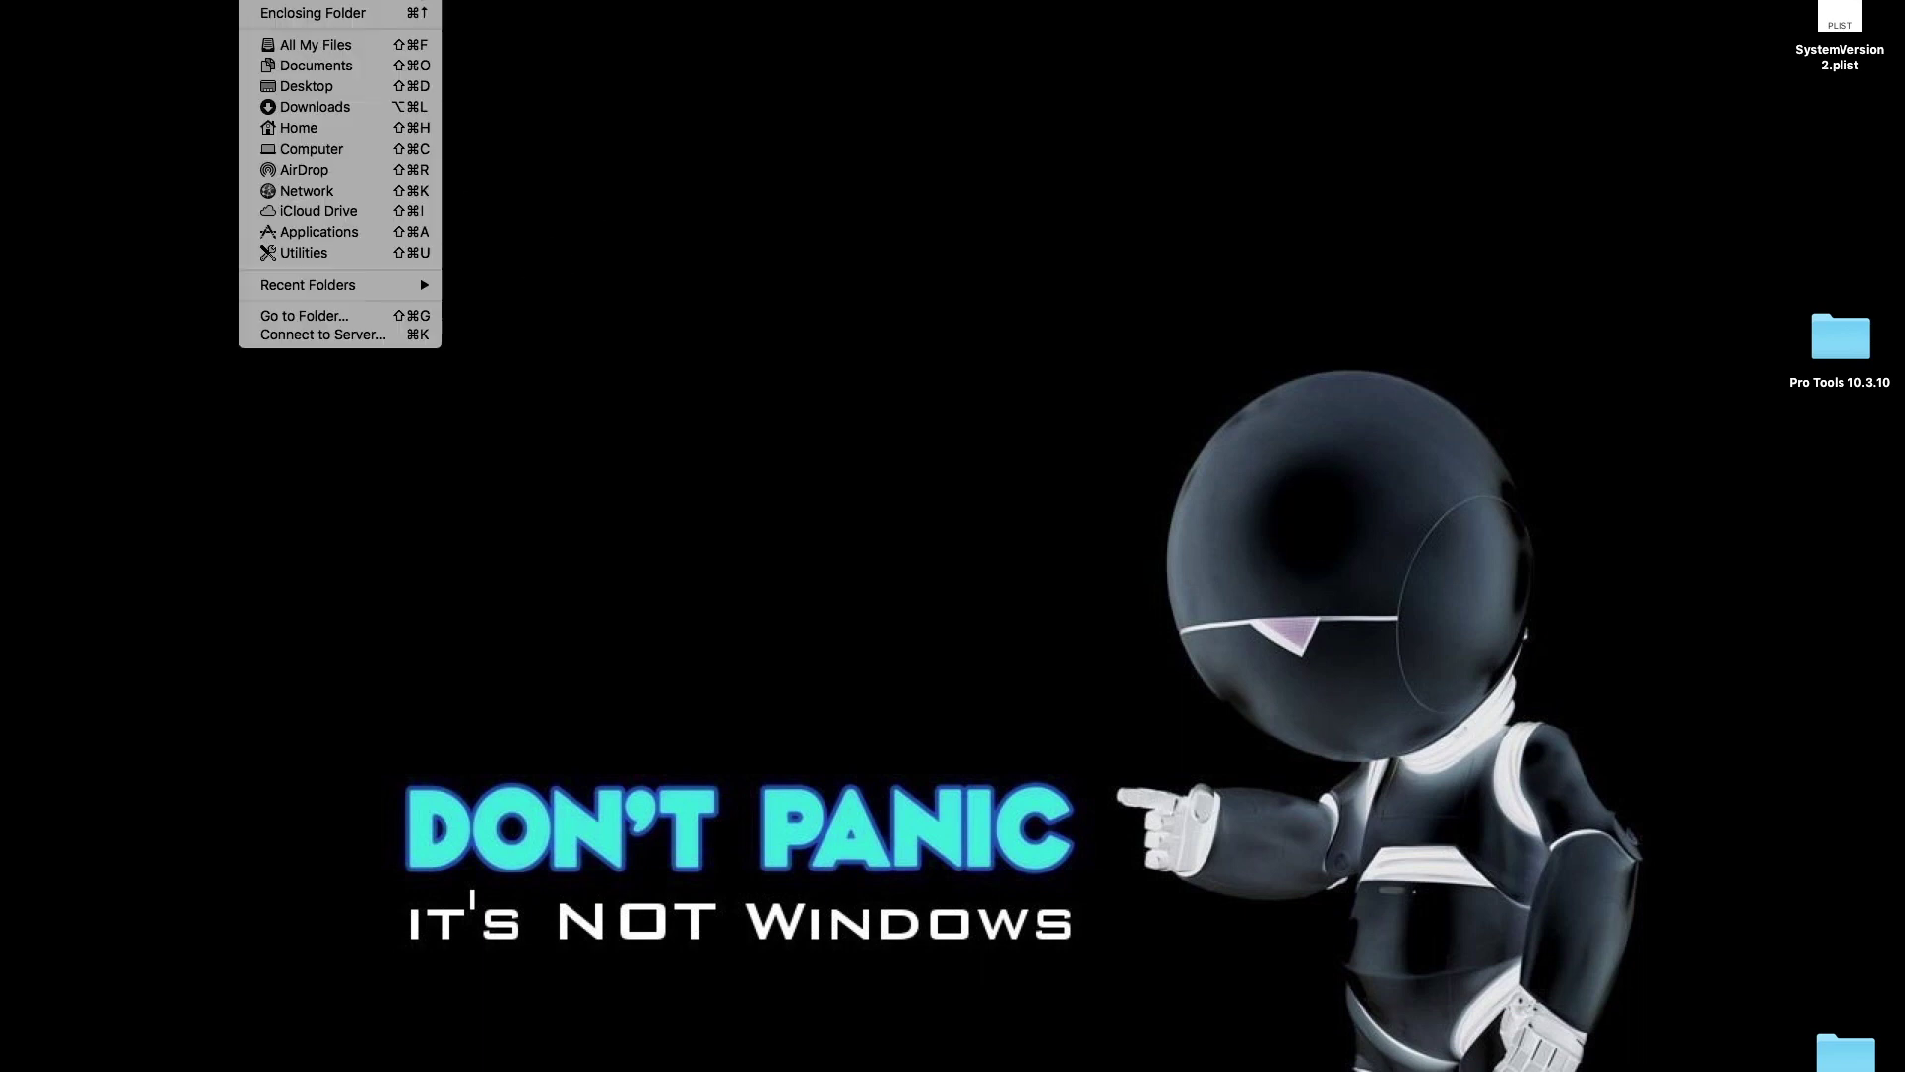
pyautogui.click(256, 2)
pyautogui.click(354, 235)
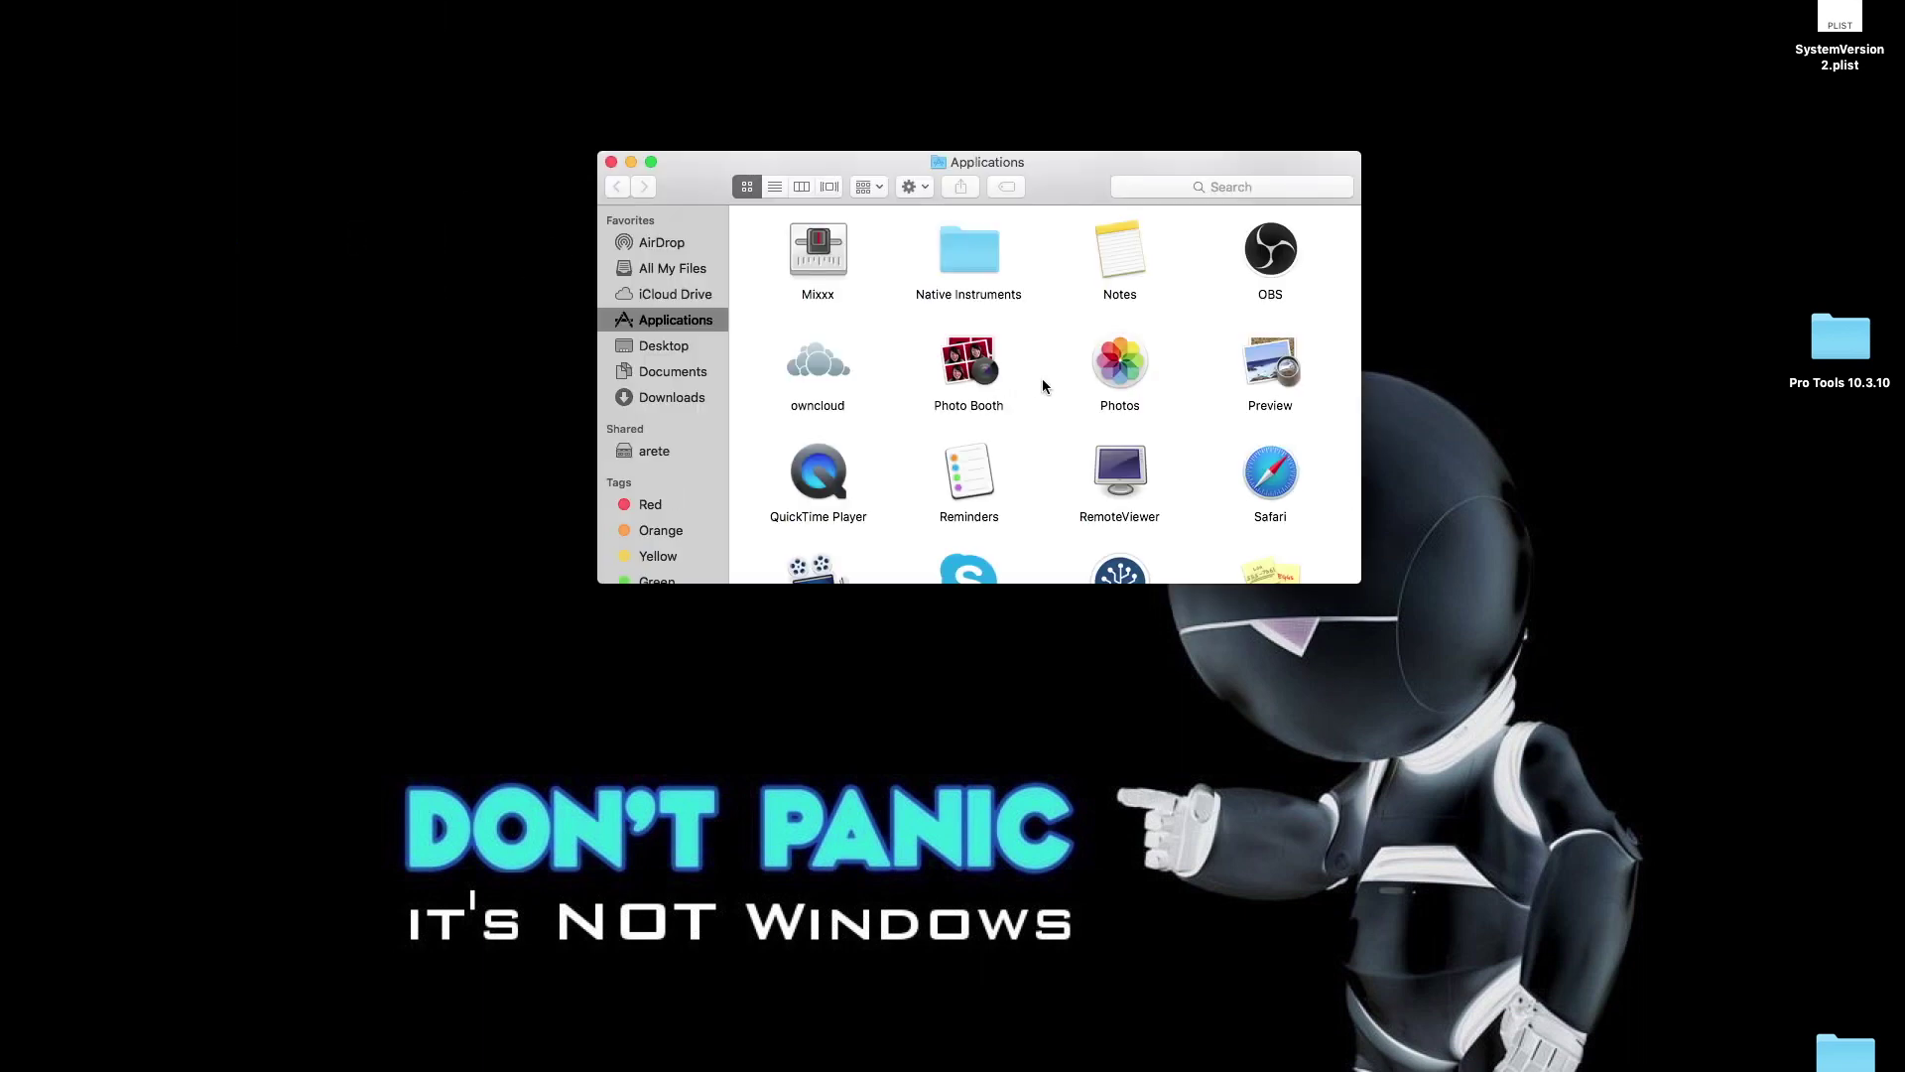
pyautogui.scroll(10, 1044, 386)
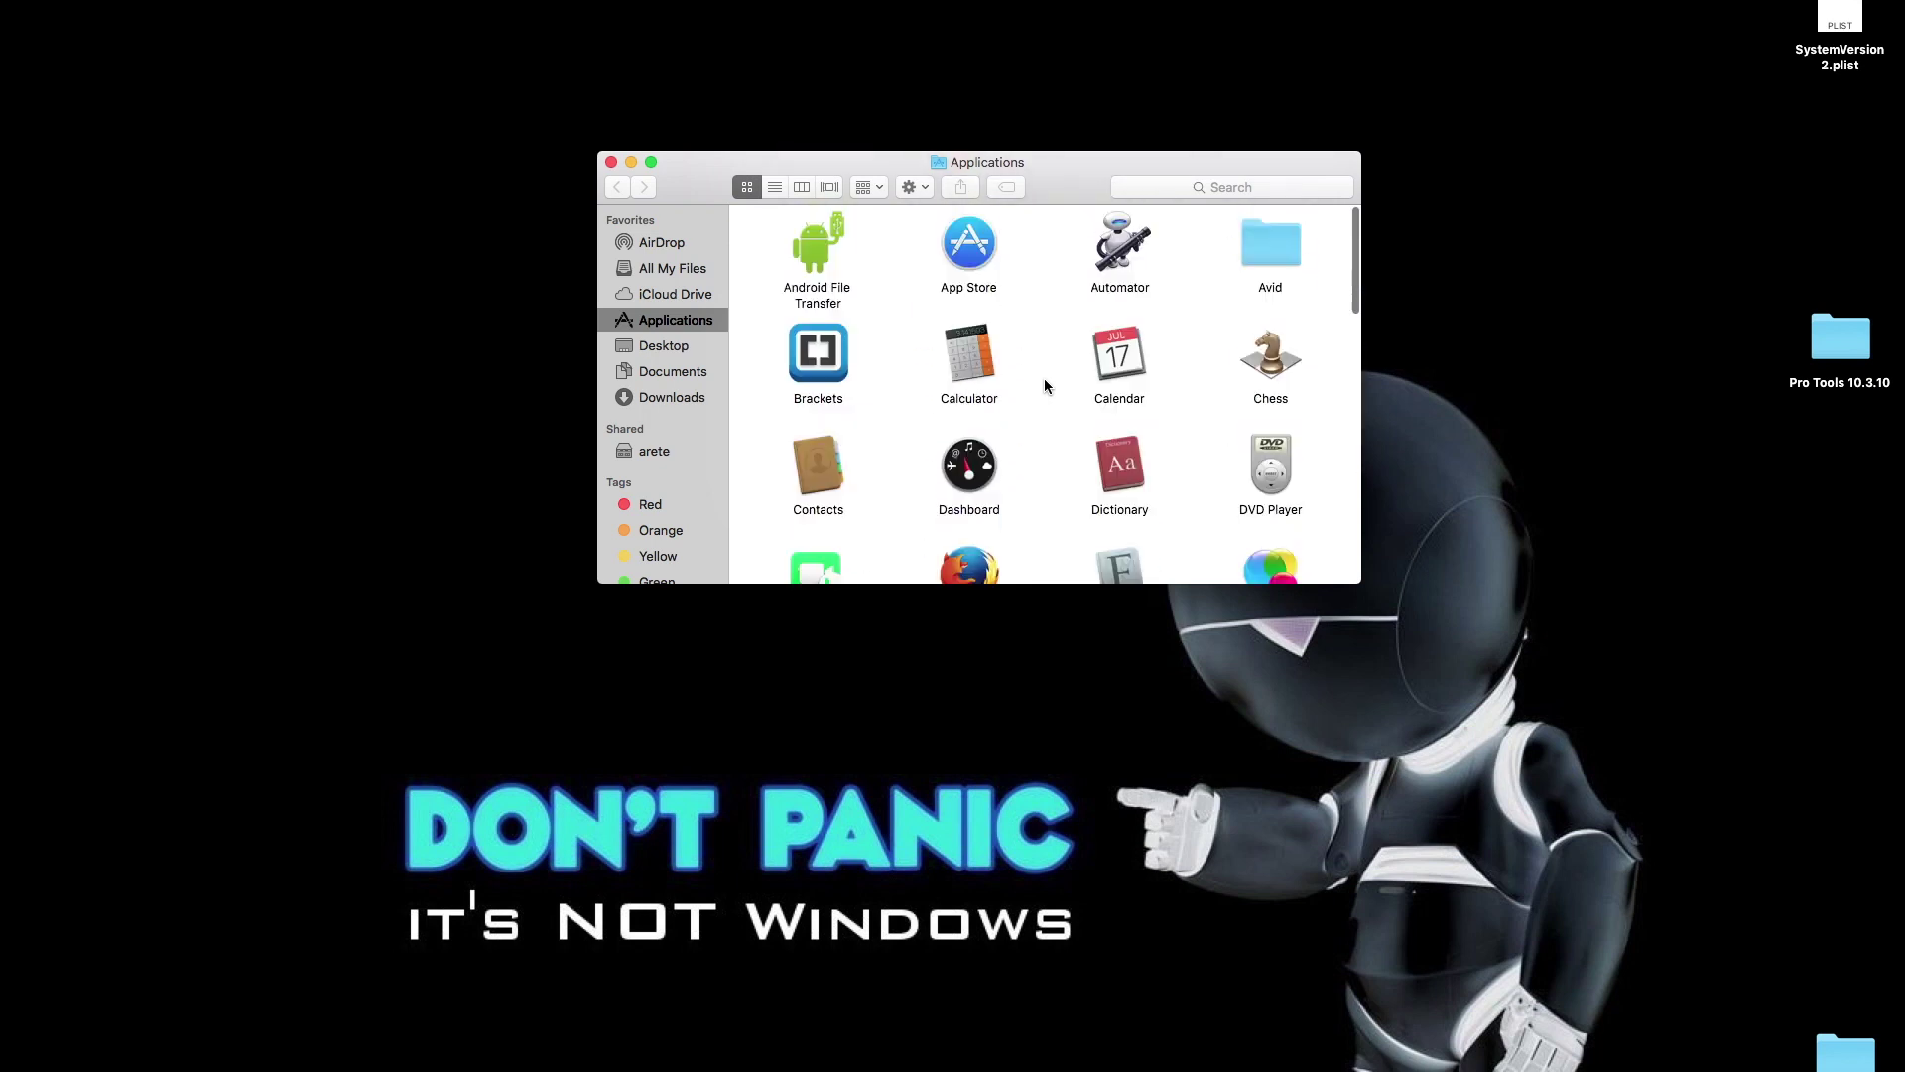
pyautogui.doubleClick(1280, 250)
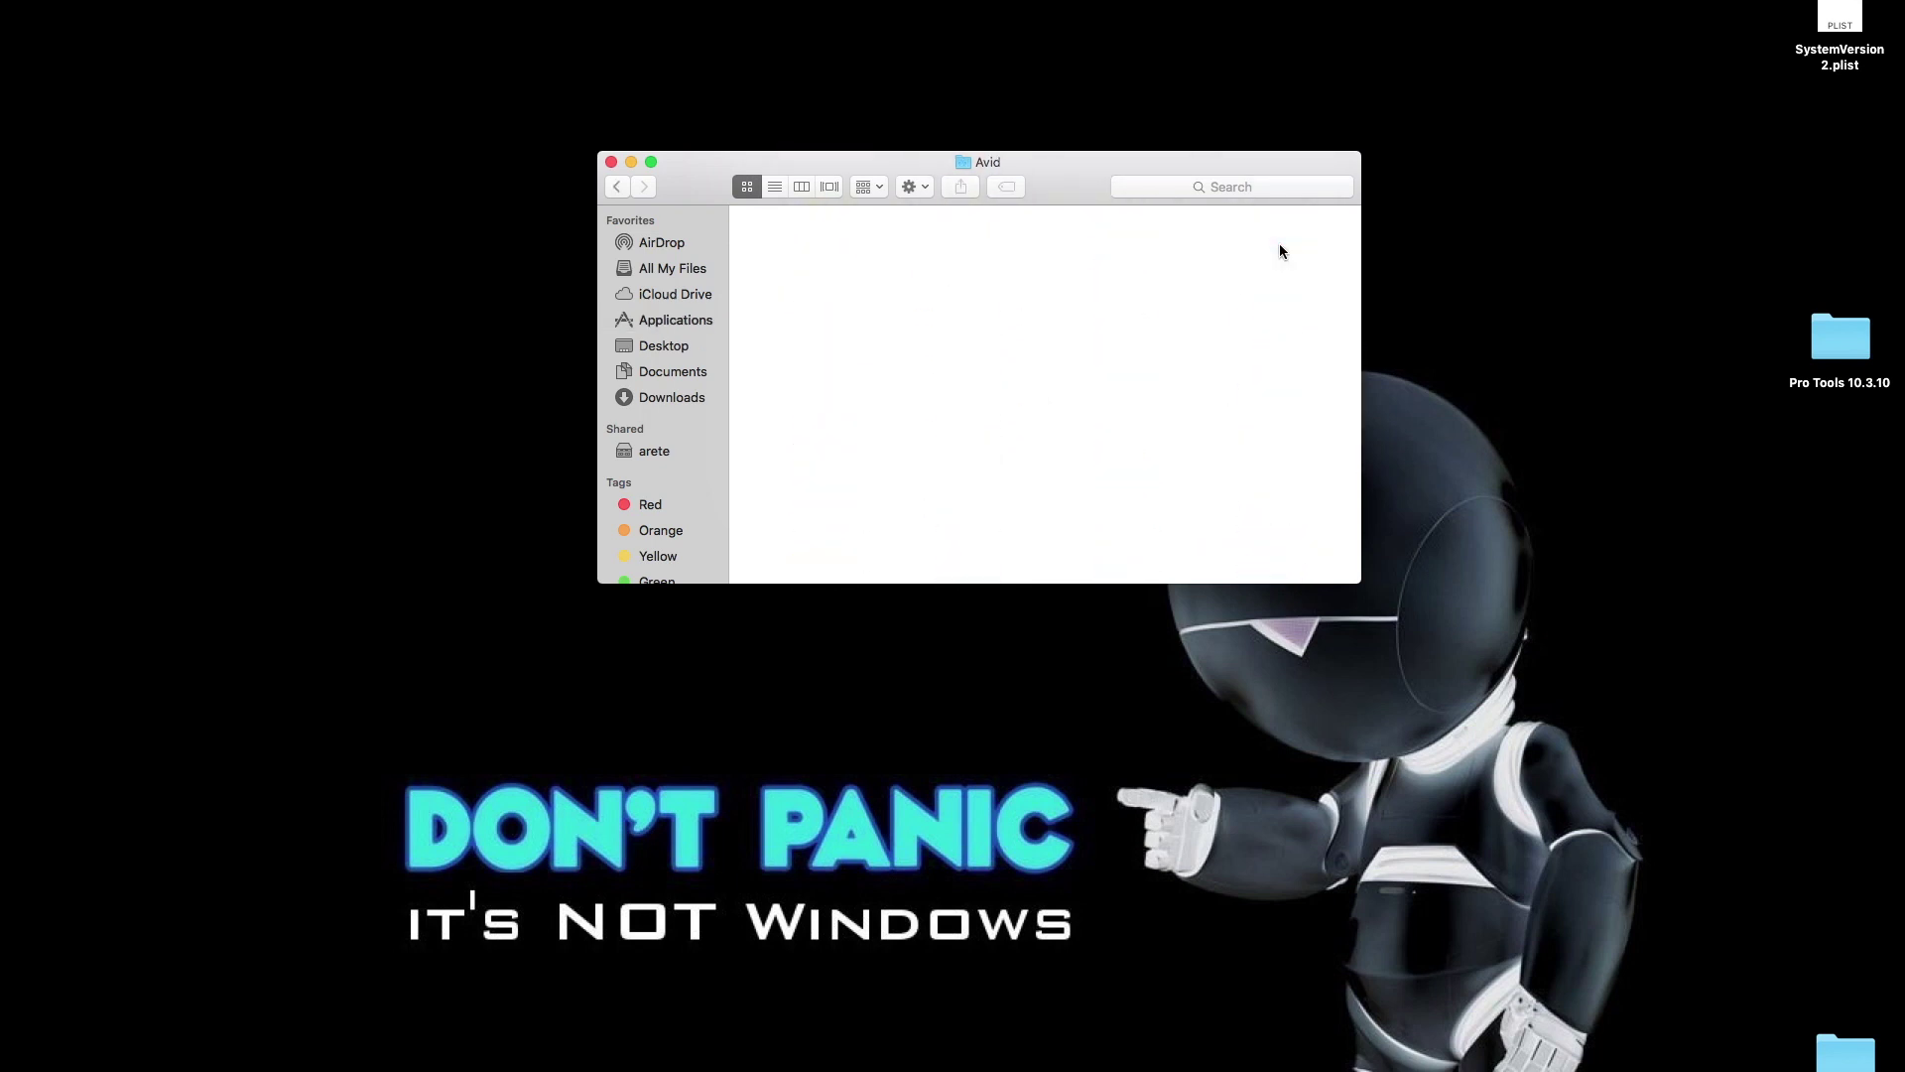
pyautogui.doubleClick(935, 256)
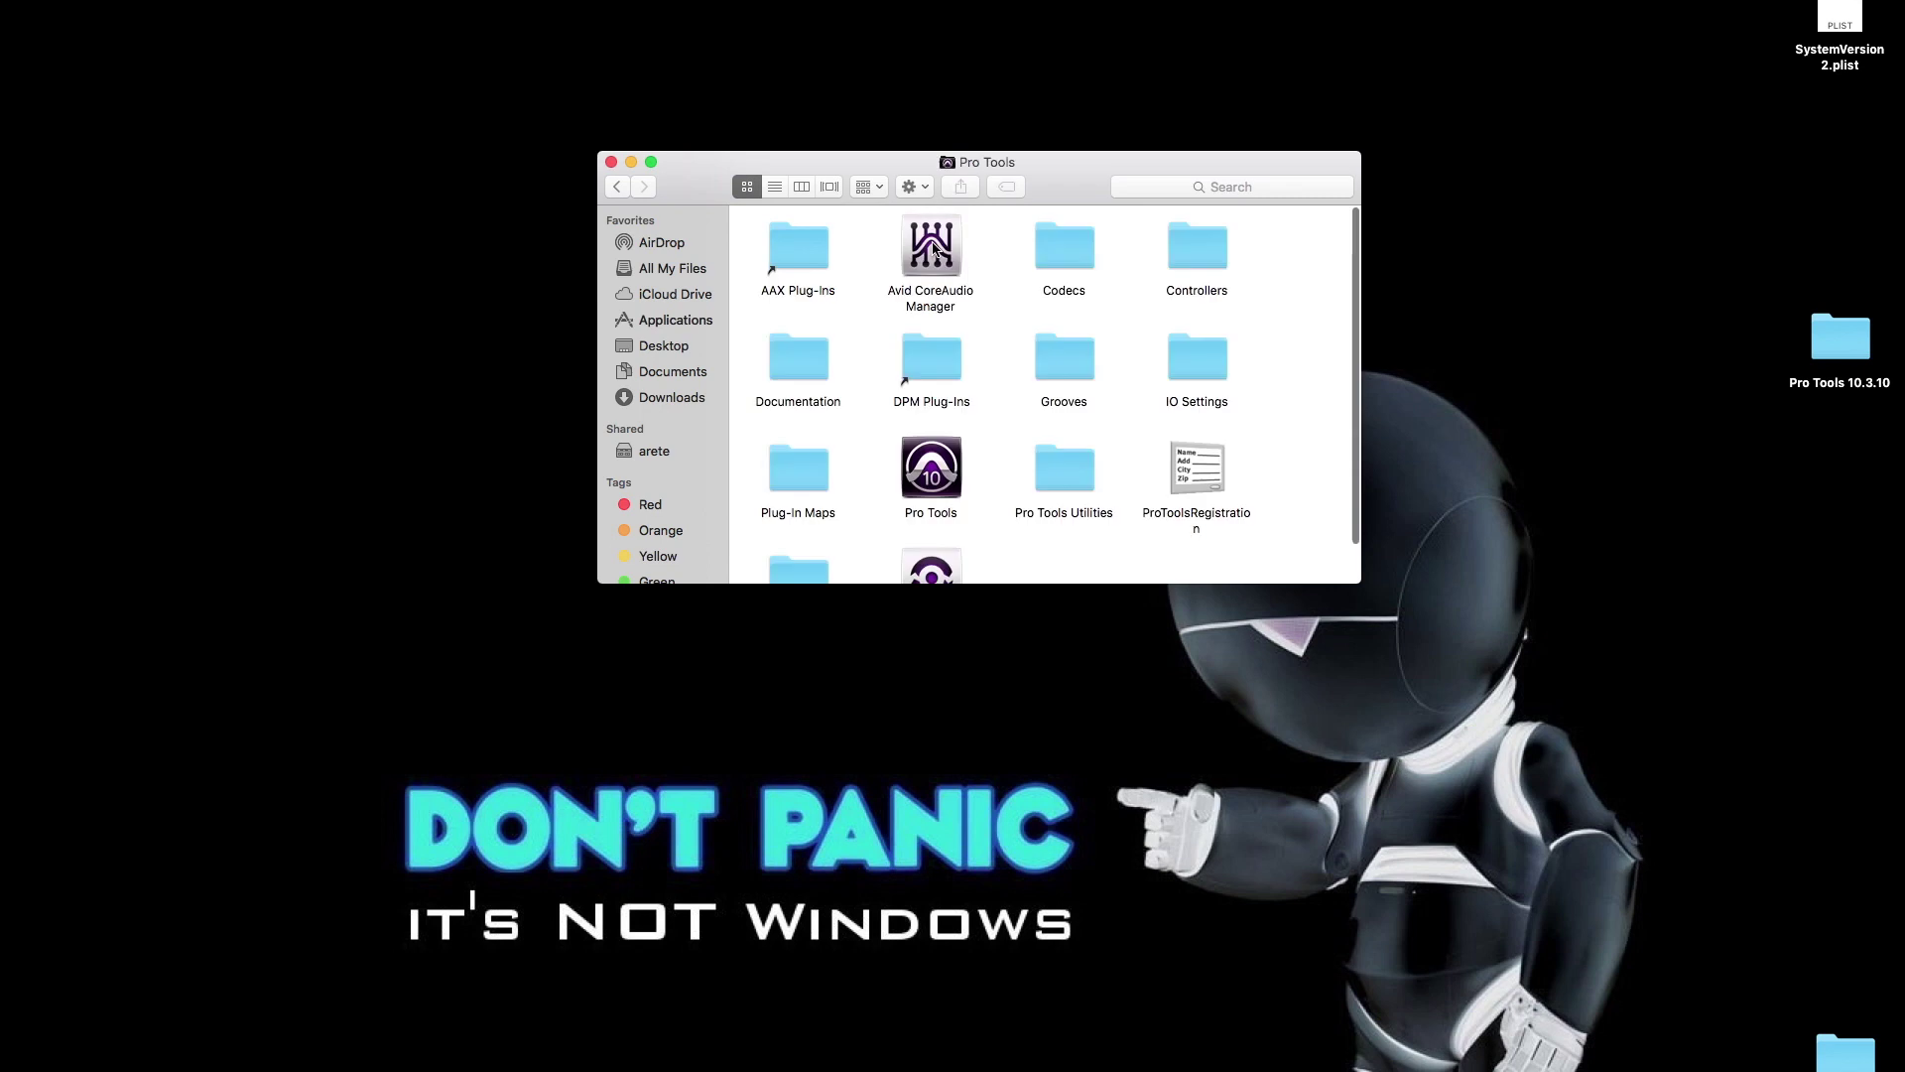
pyautogui.doubleClick(935, 461)
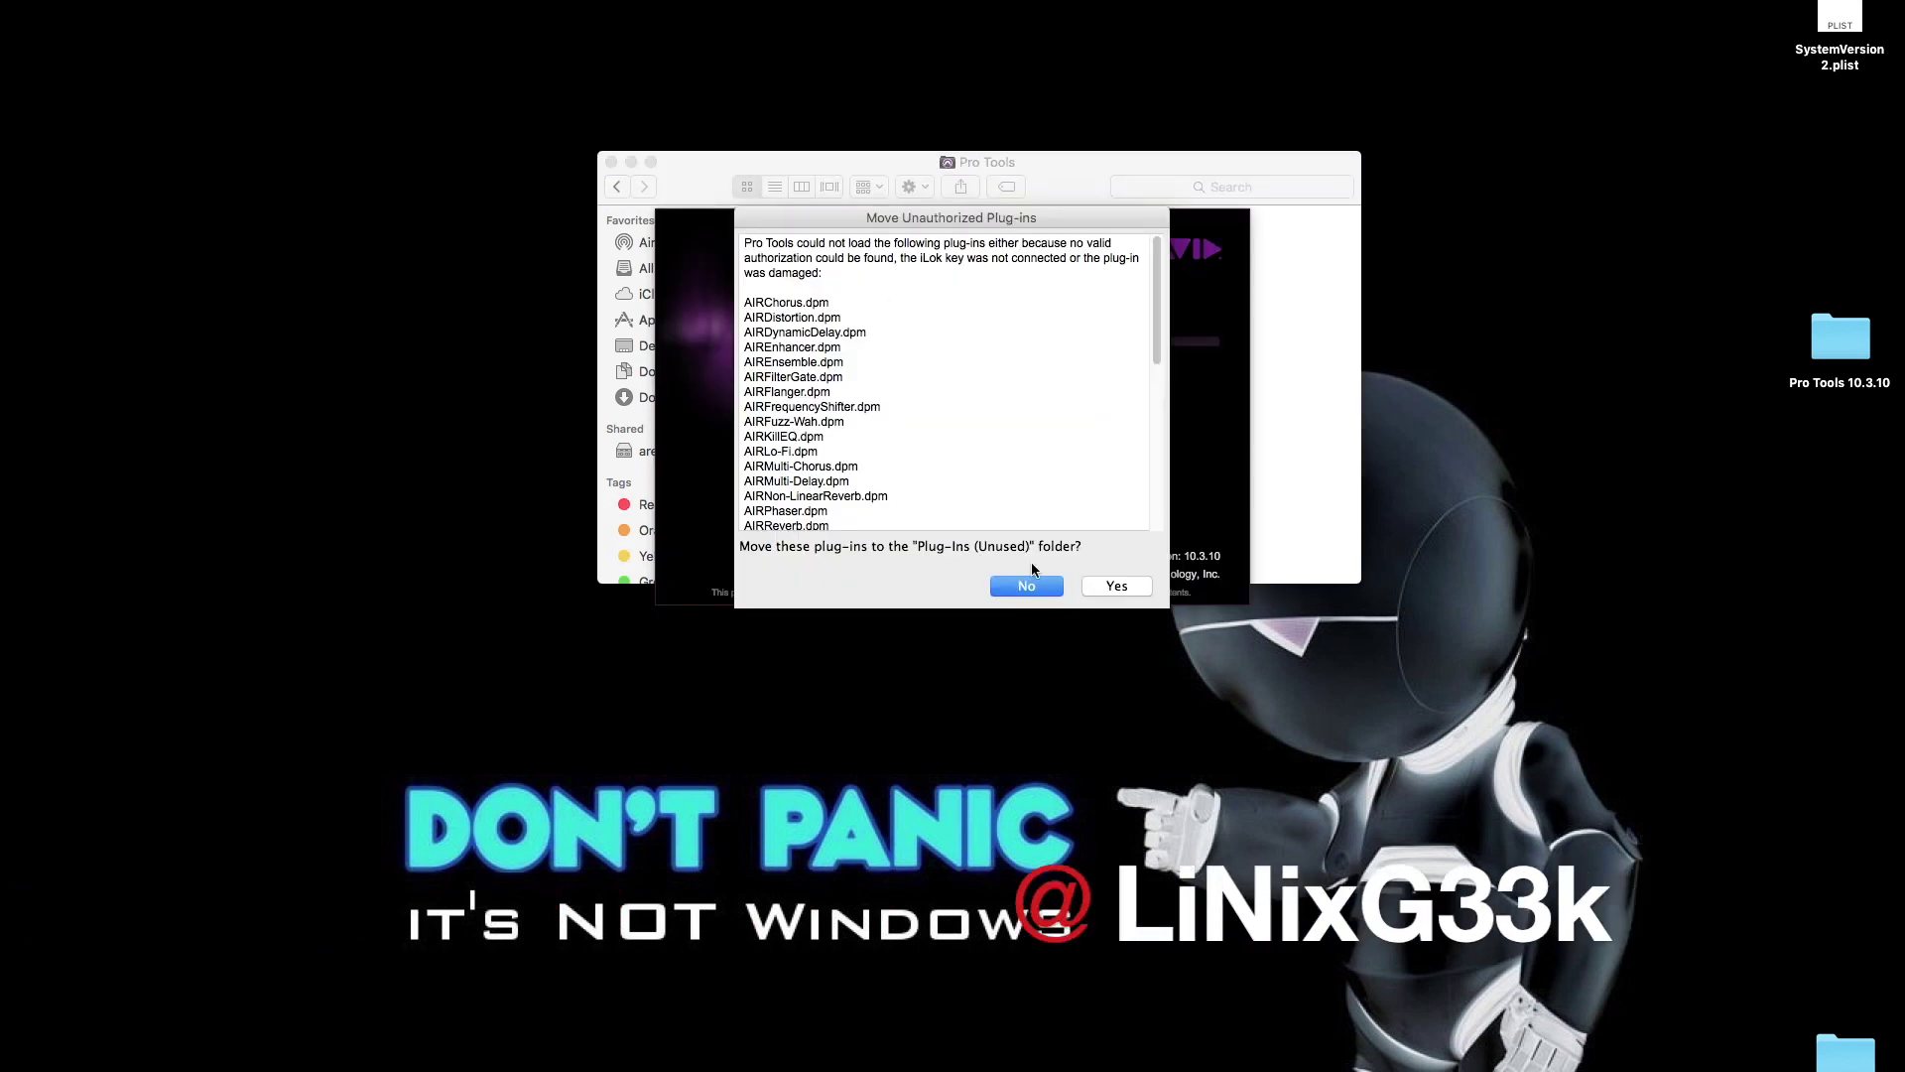
# Step: Dismiss the plug-ins warning, register as a new Pro Tools 10 HD system, and exit registration
pyautogui.click(1101, 590)
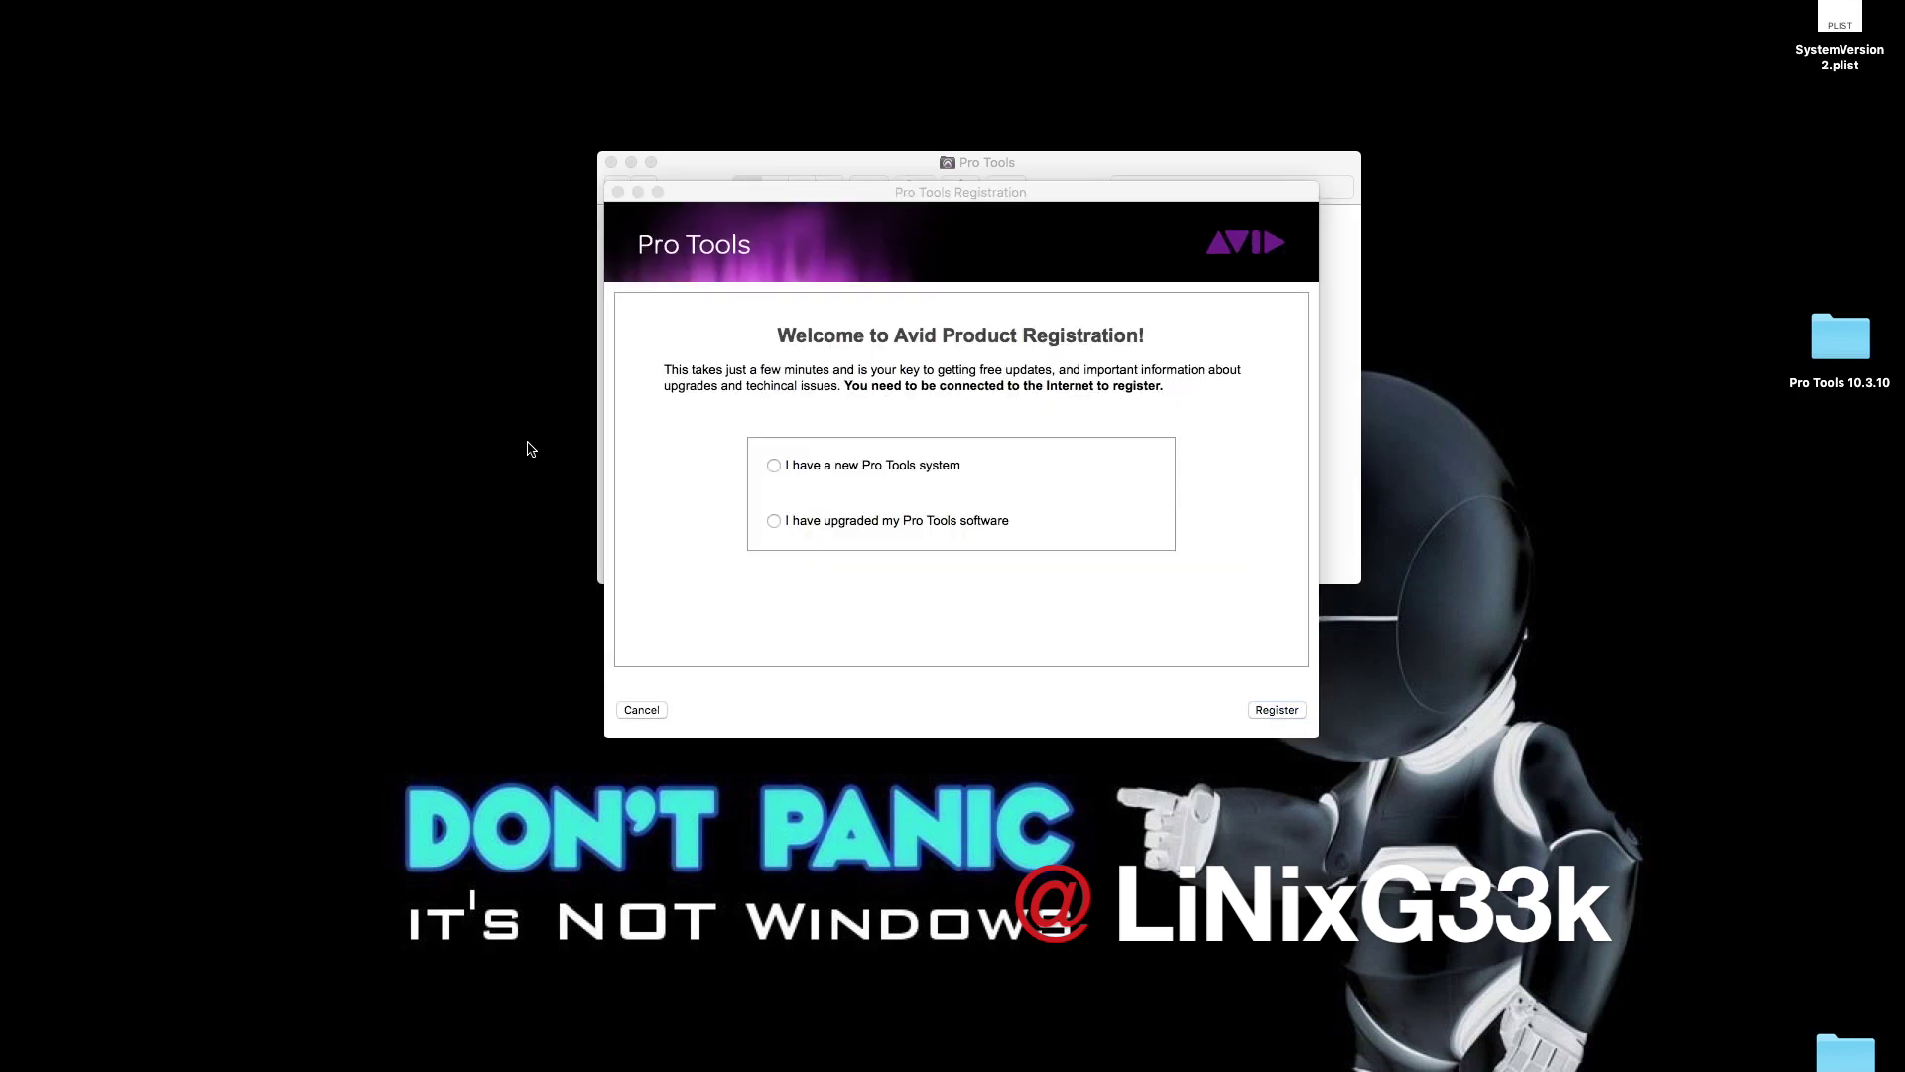
pyautogui.click(774, 466)
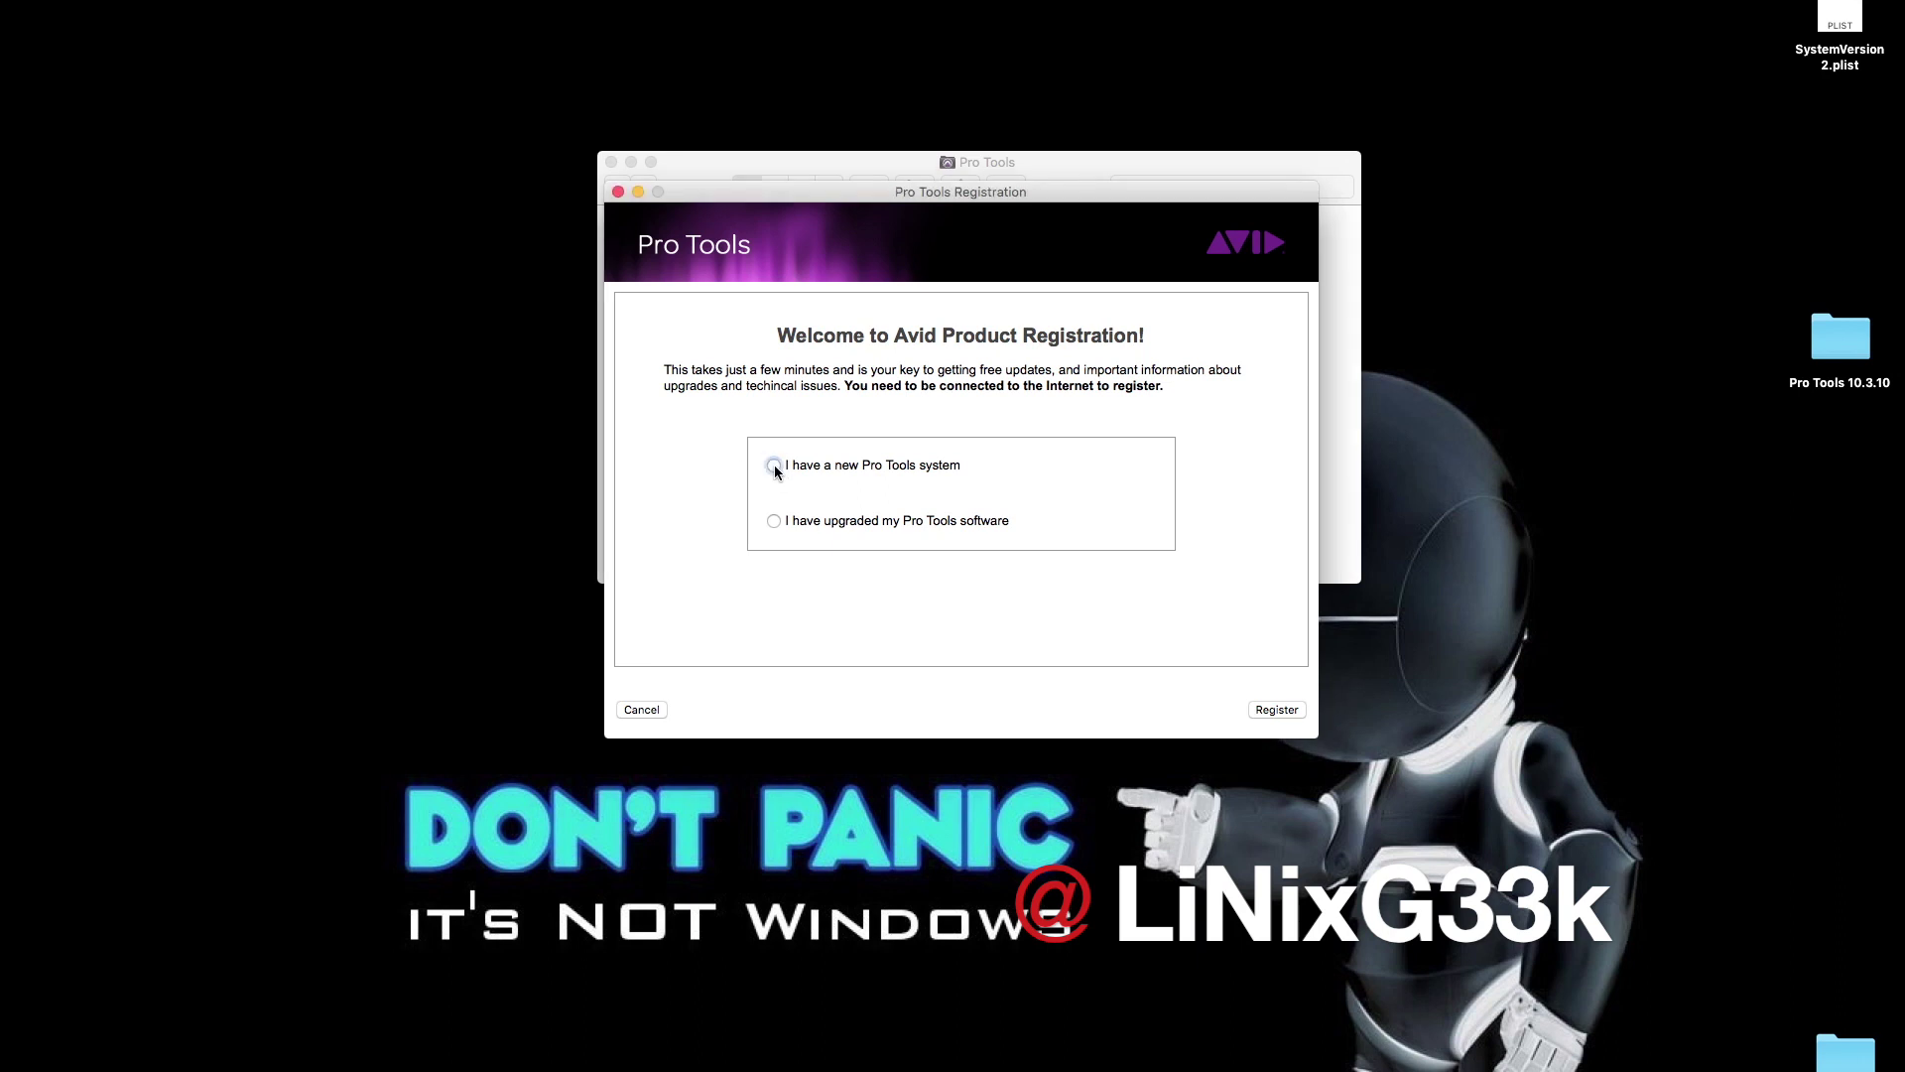
pyautogui.click(774, 465)
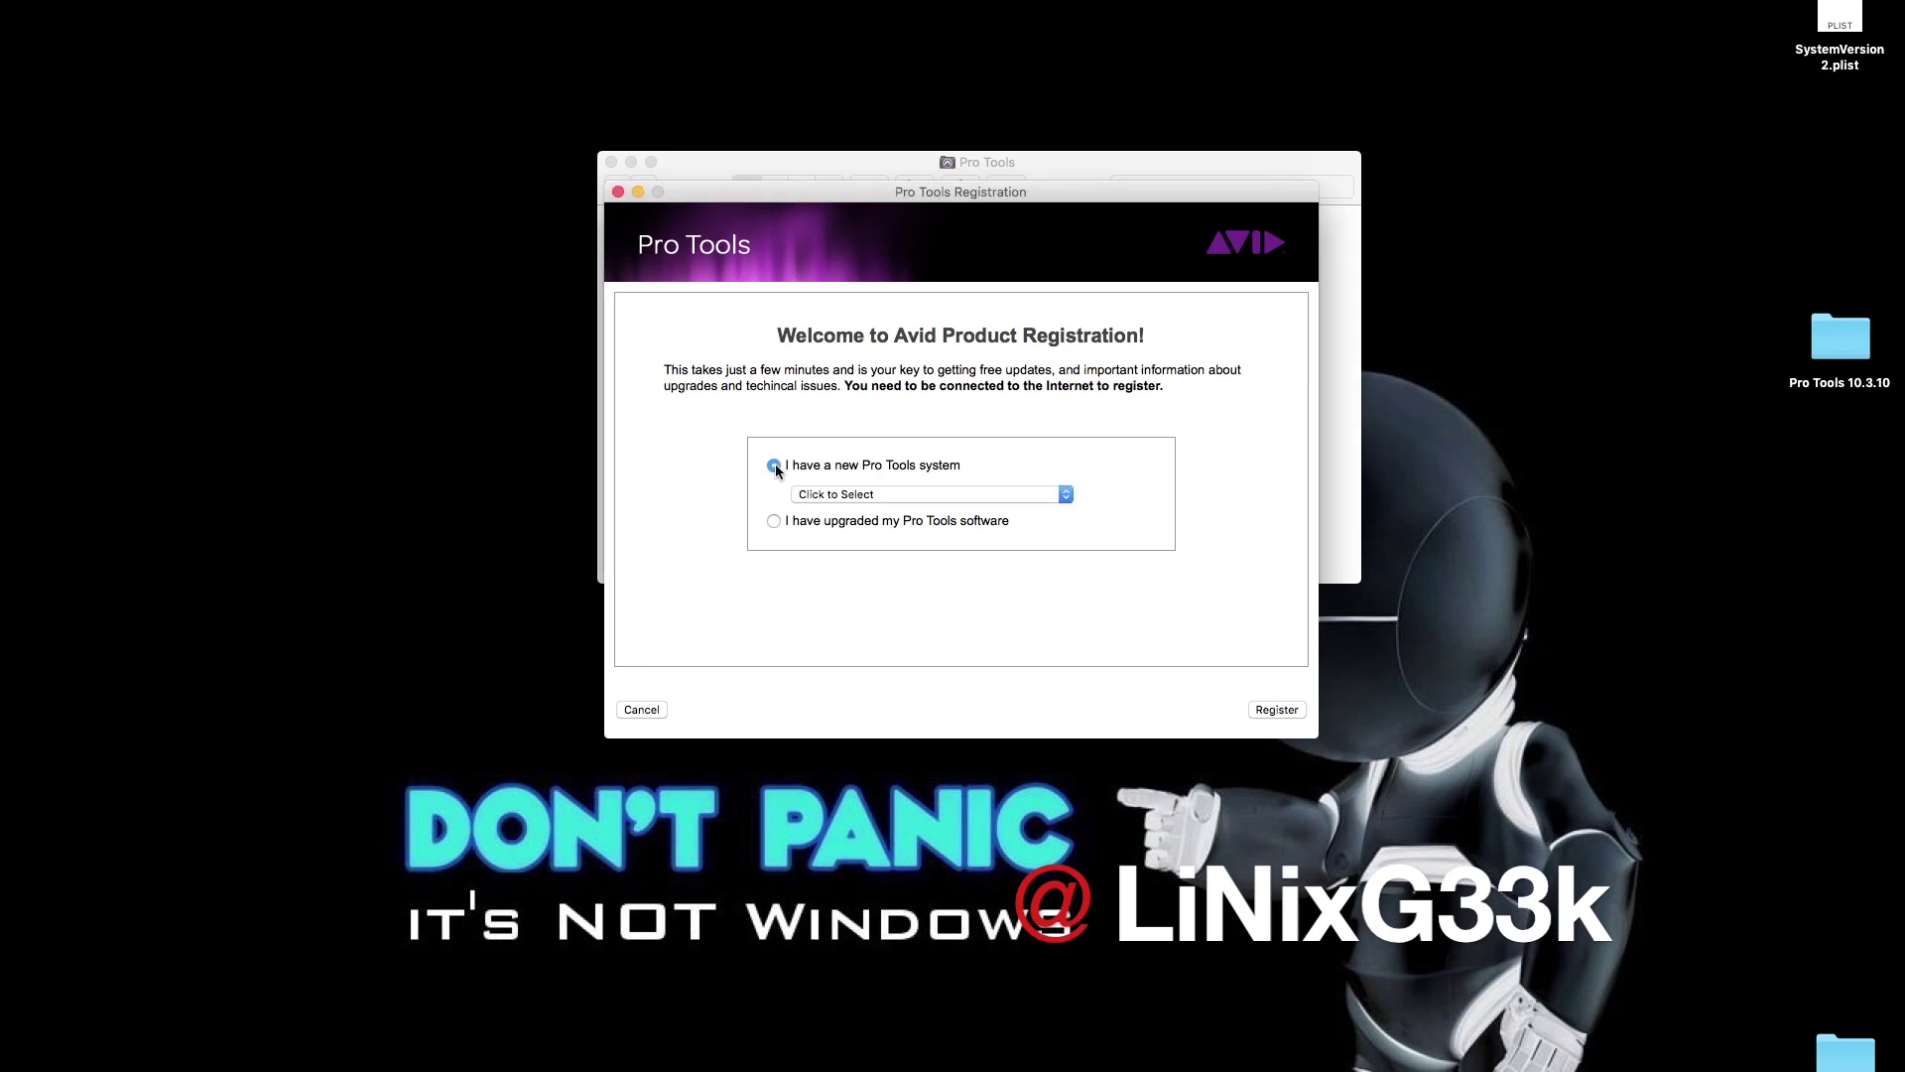
pyautogui.click(844, 495)
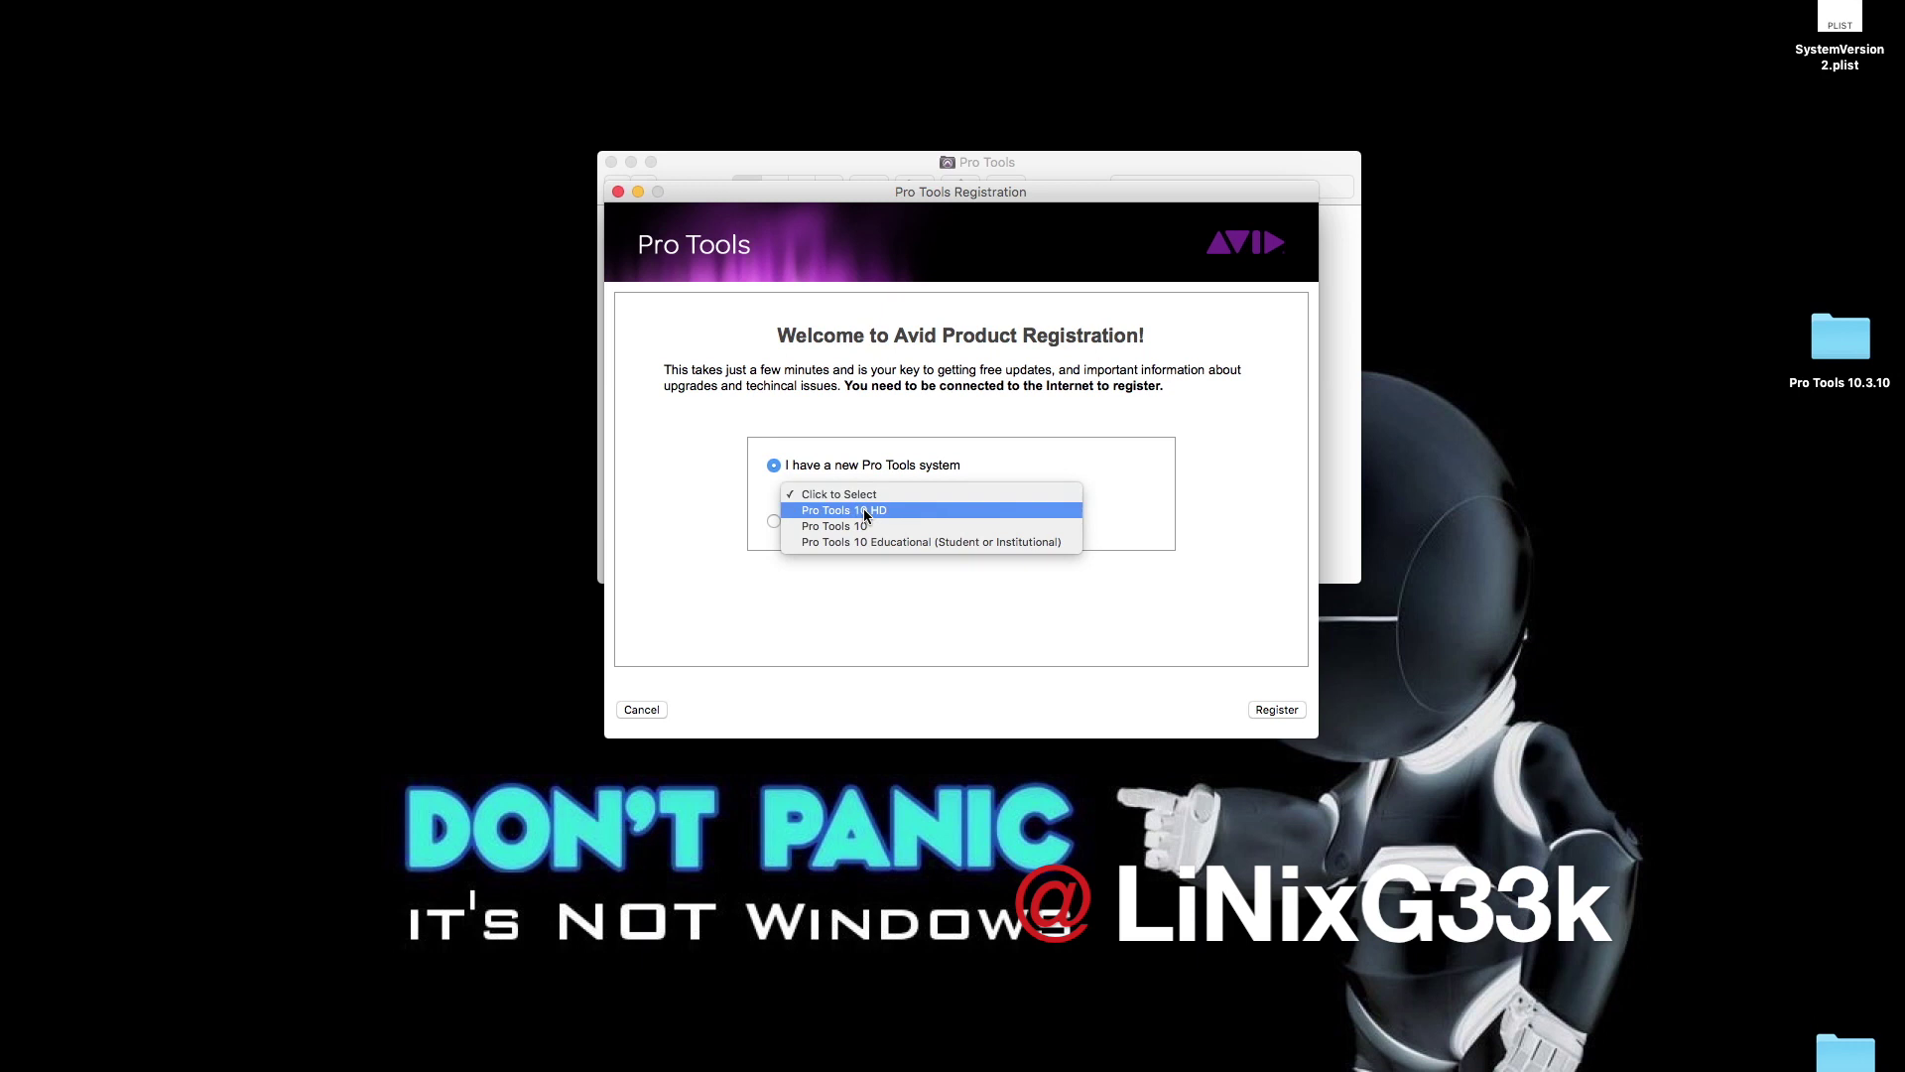
pyautogui.click(864, 510)
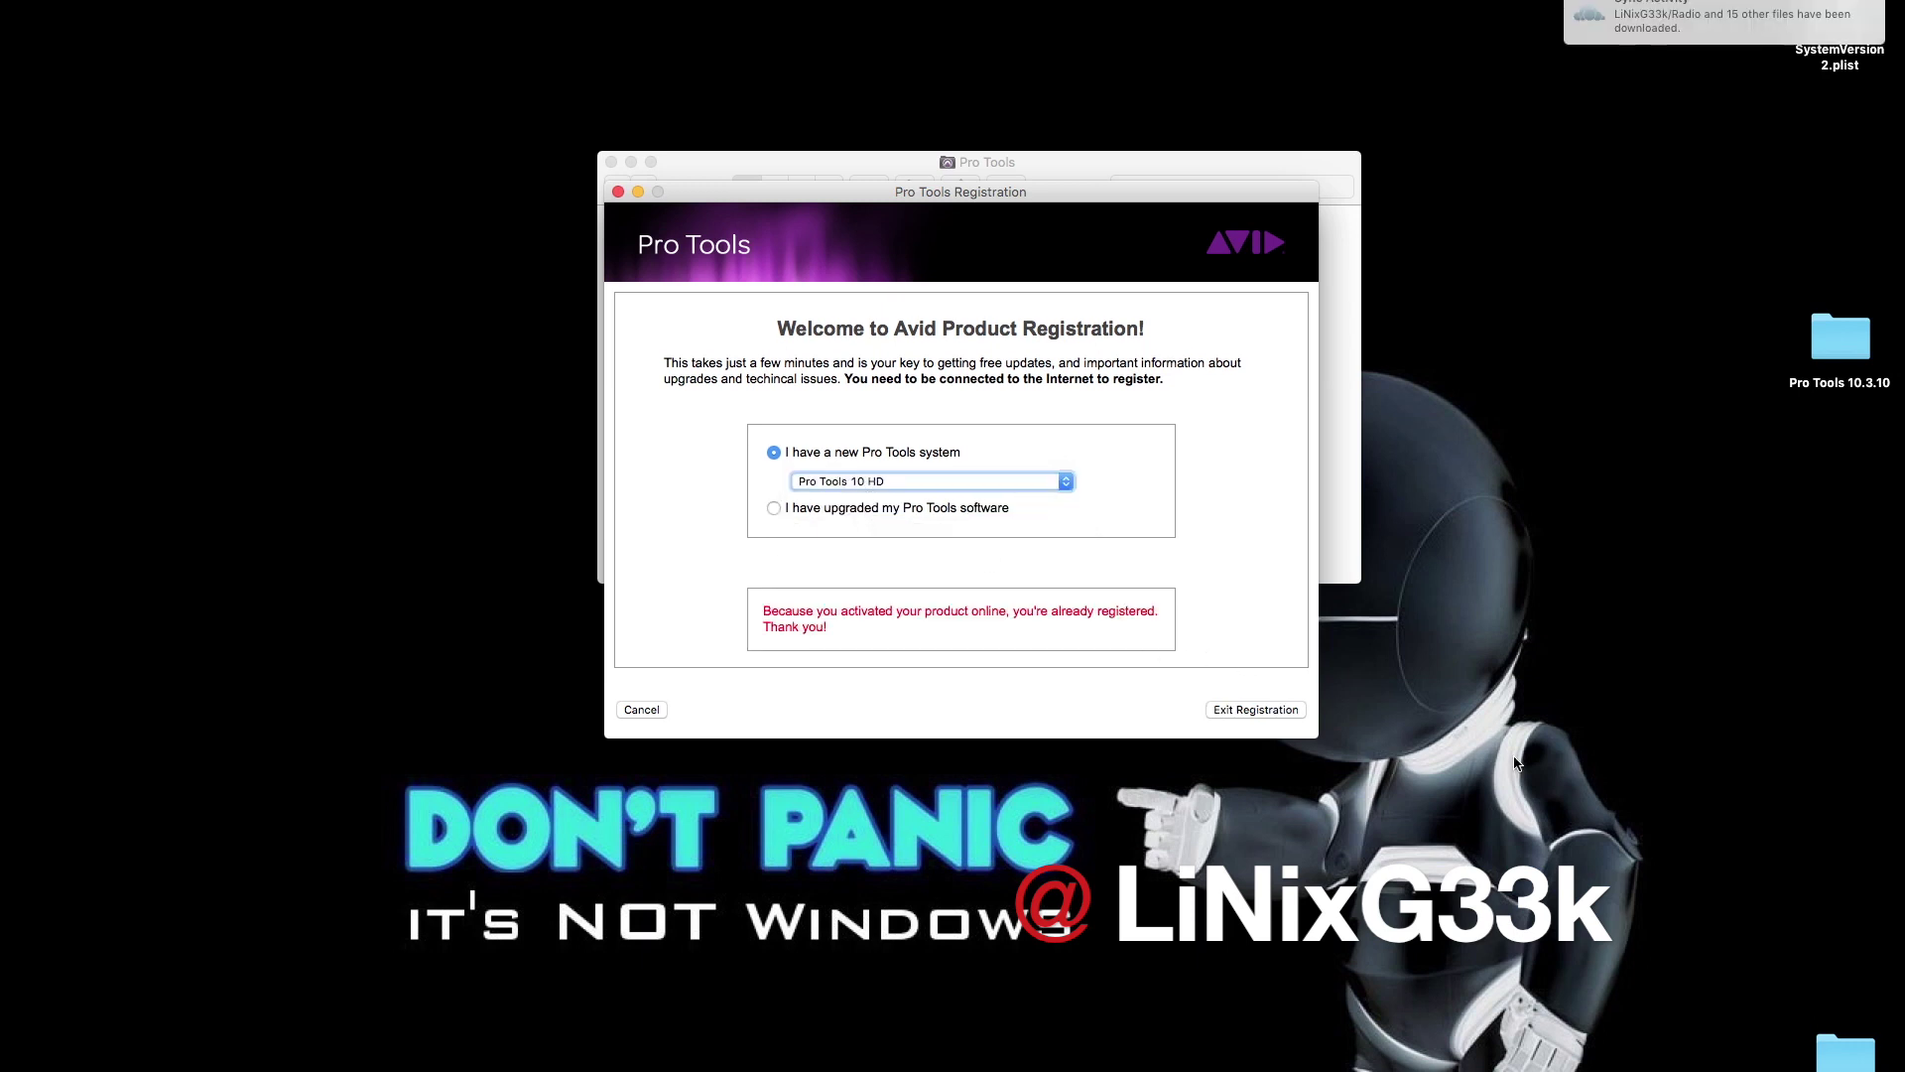
pyautogui.click(1256, 710)
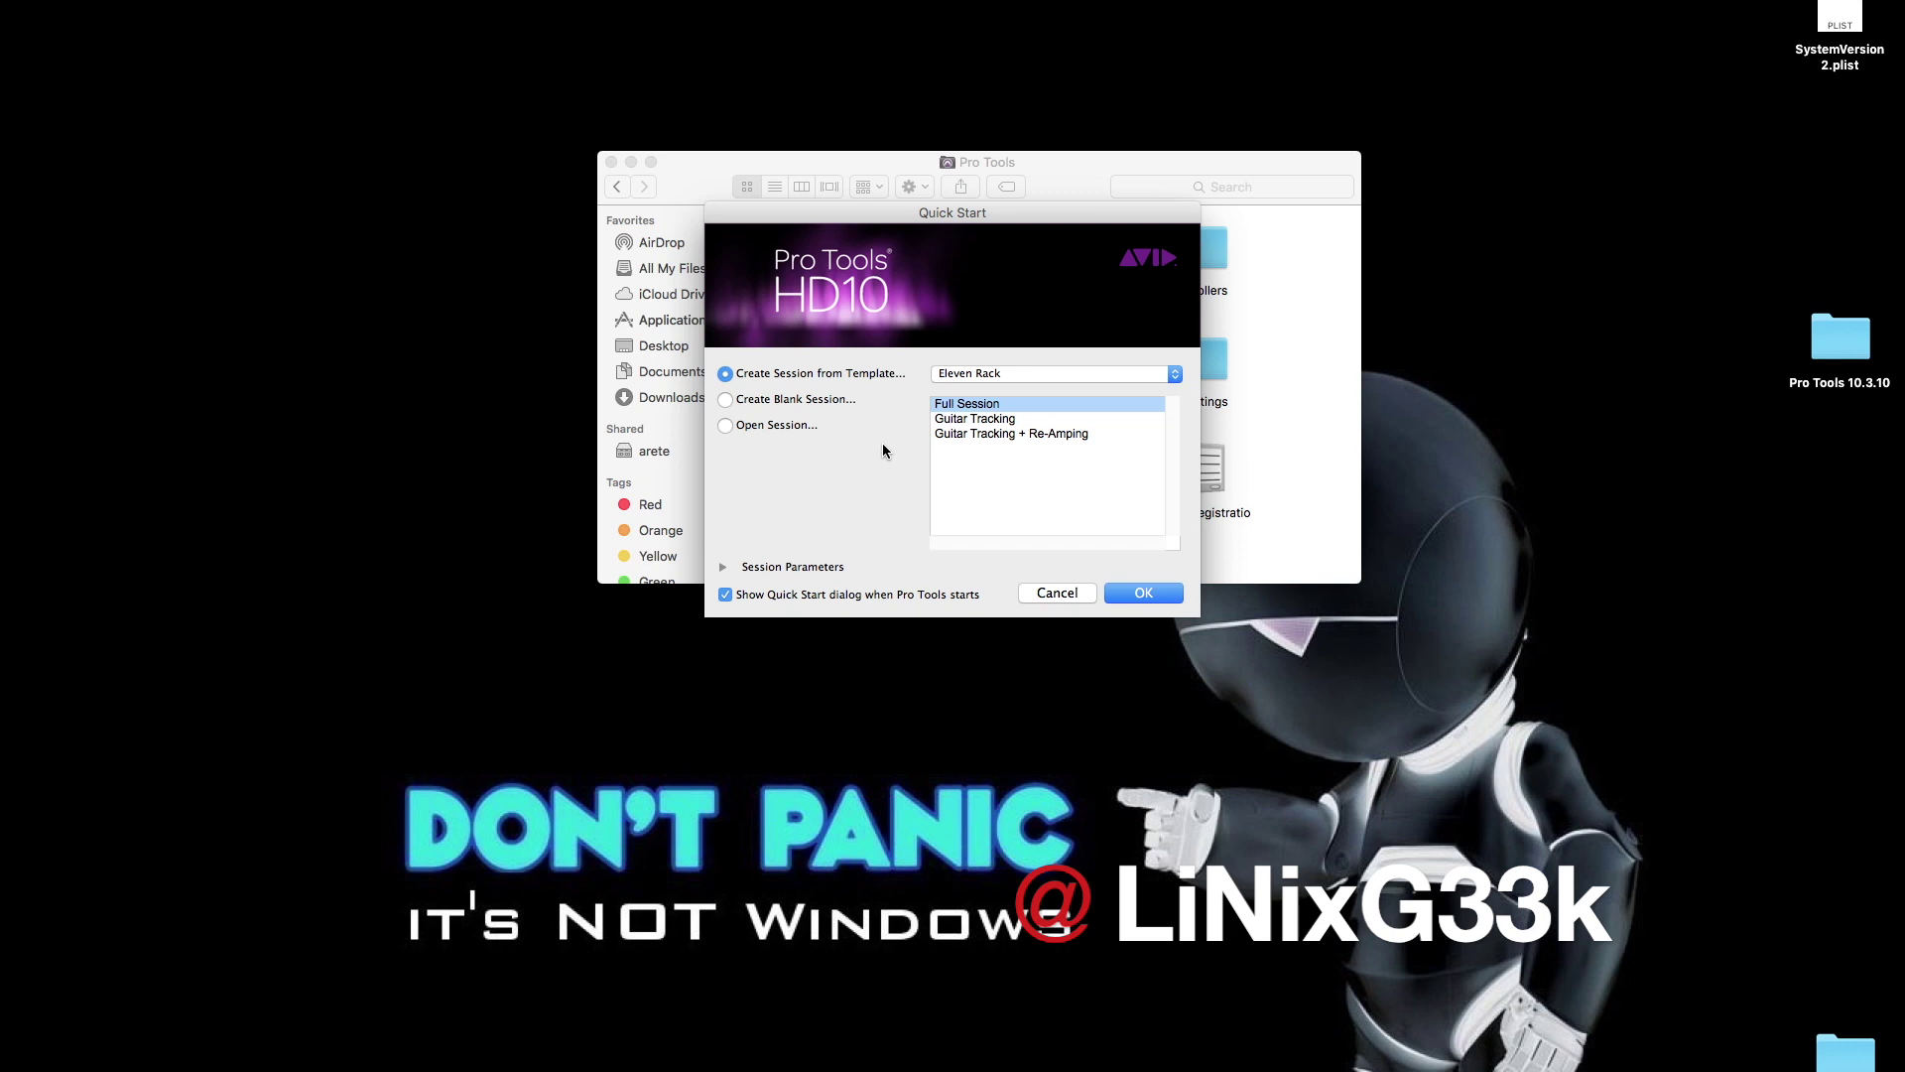
# Step: Create a new session from the Record+Mix category's 24+EQ+Dyn+FX Returns template
pyautogui.click(990, 375)
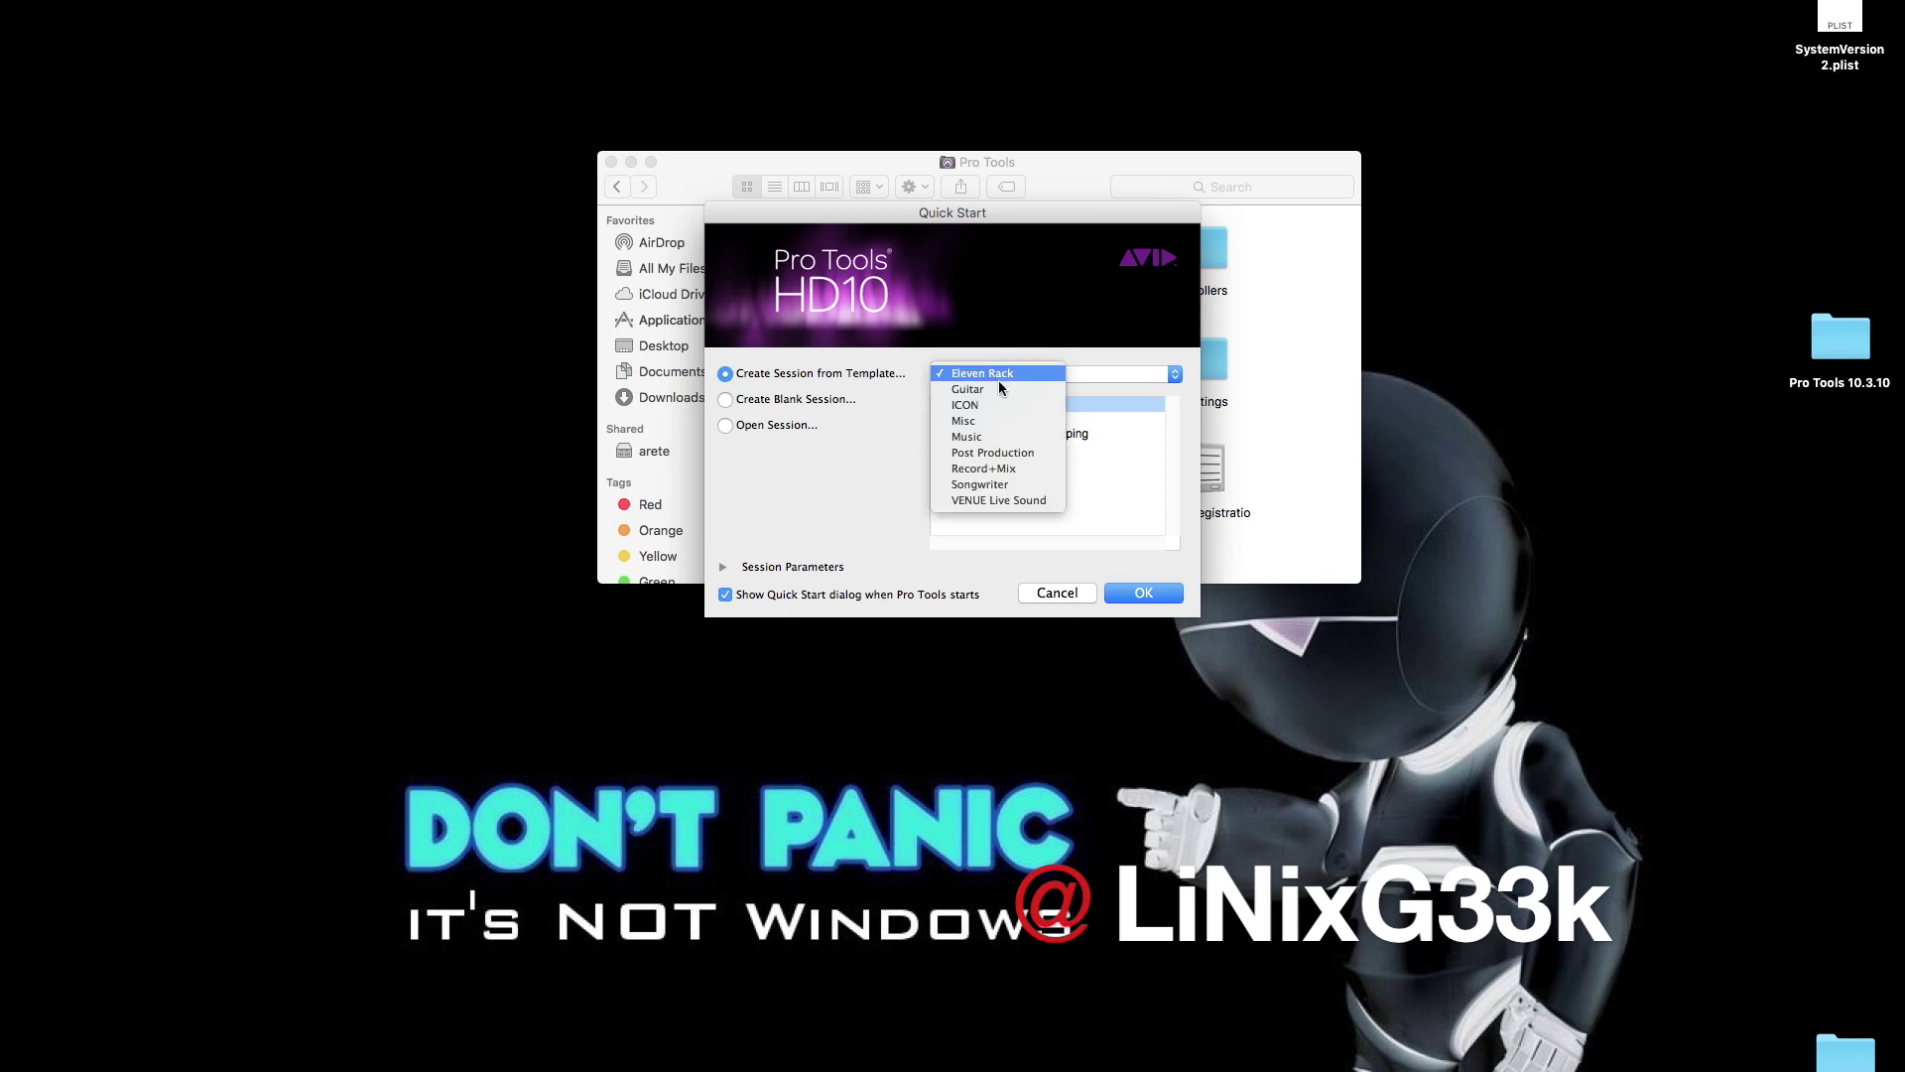
pyautogui.click(1039, 470)
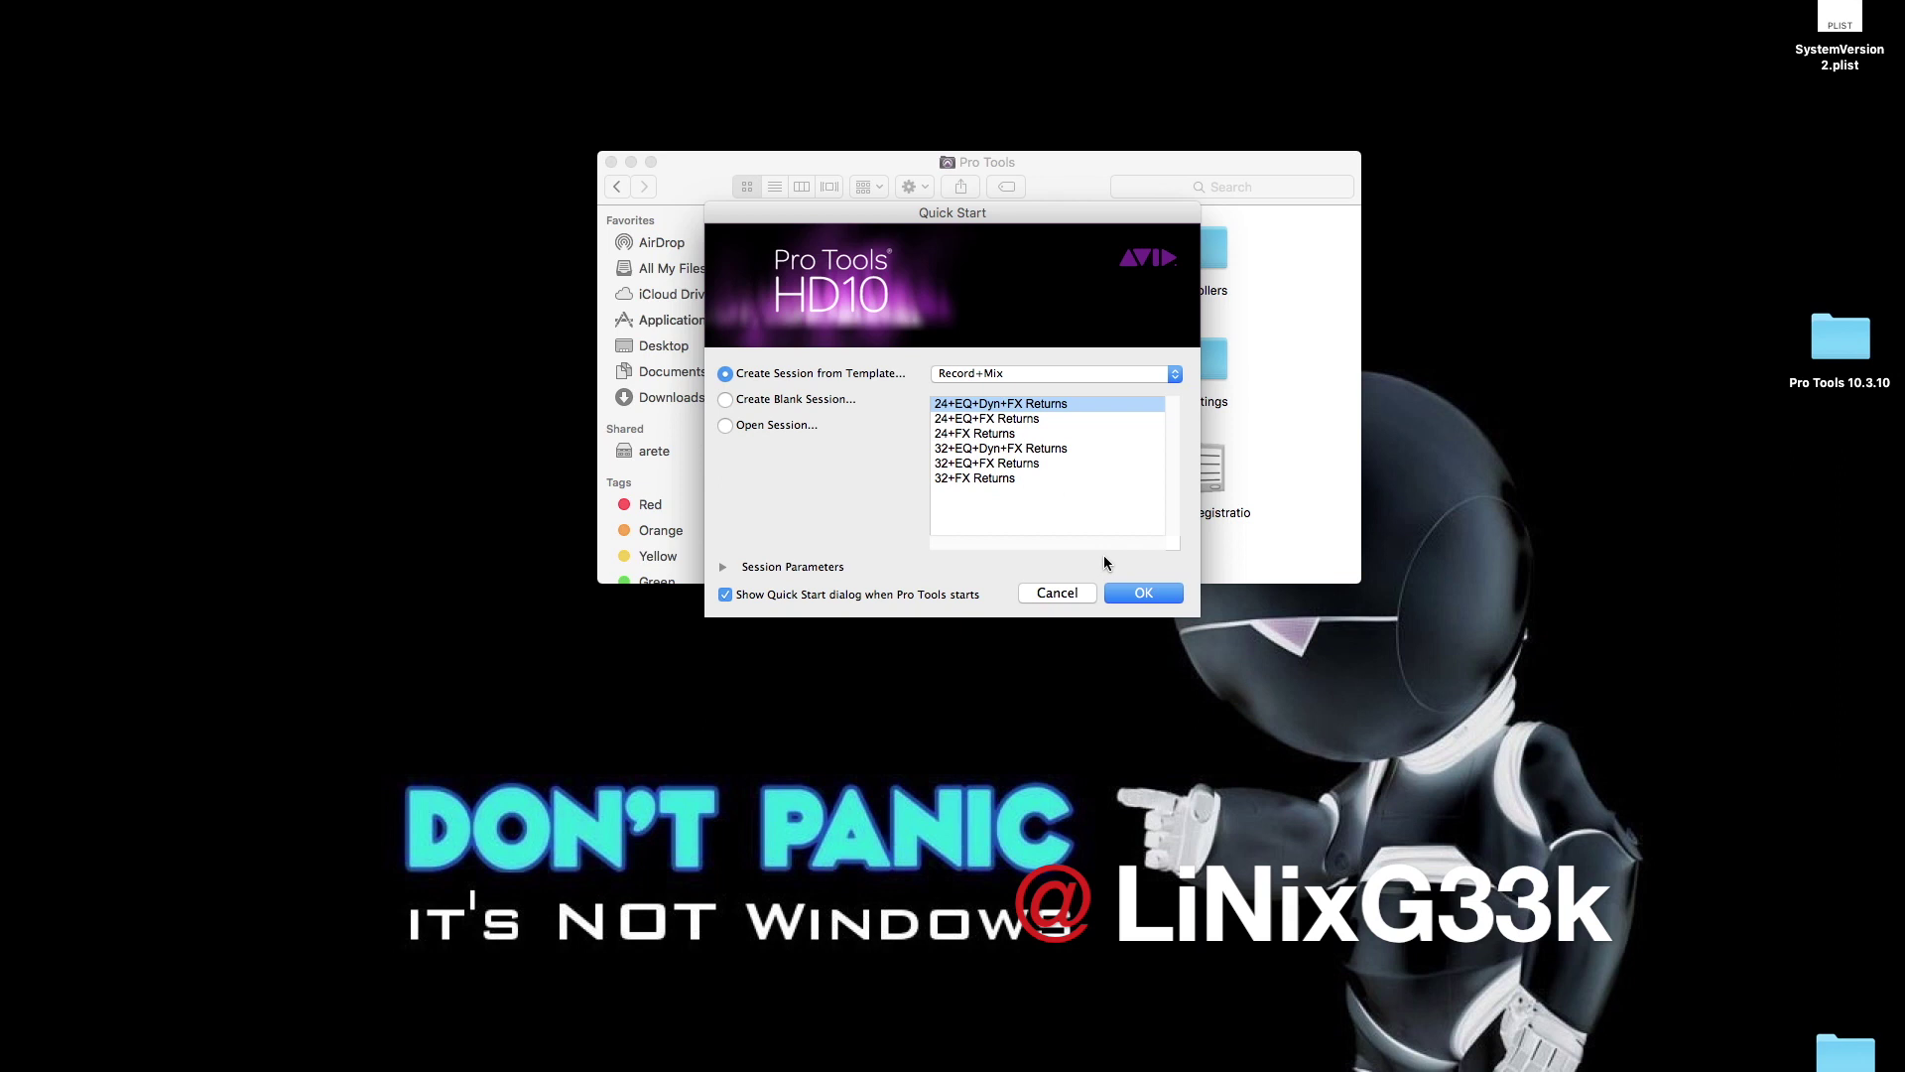
pyautogui.click(1142, 593)
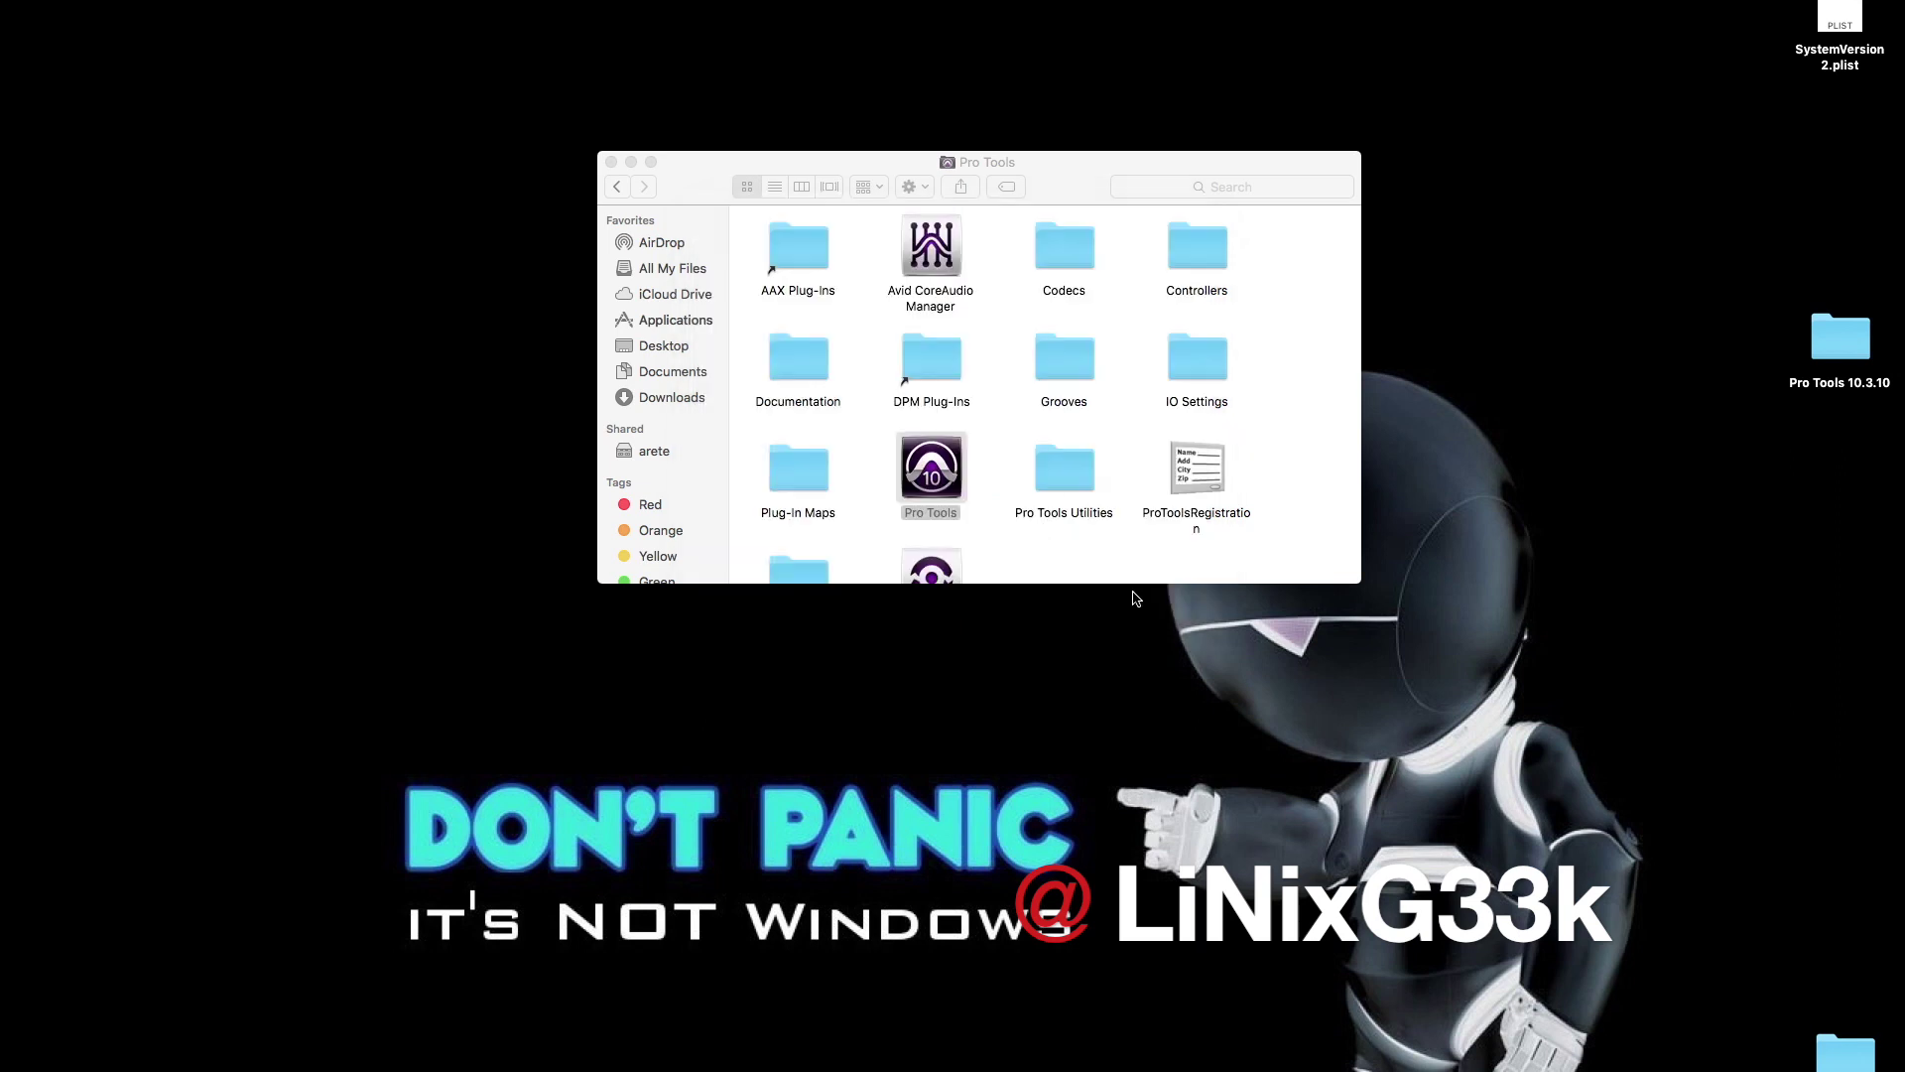
pyautogui.click(1118, 385)
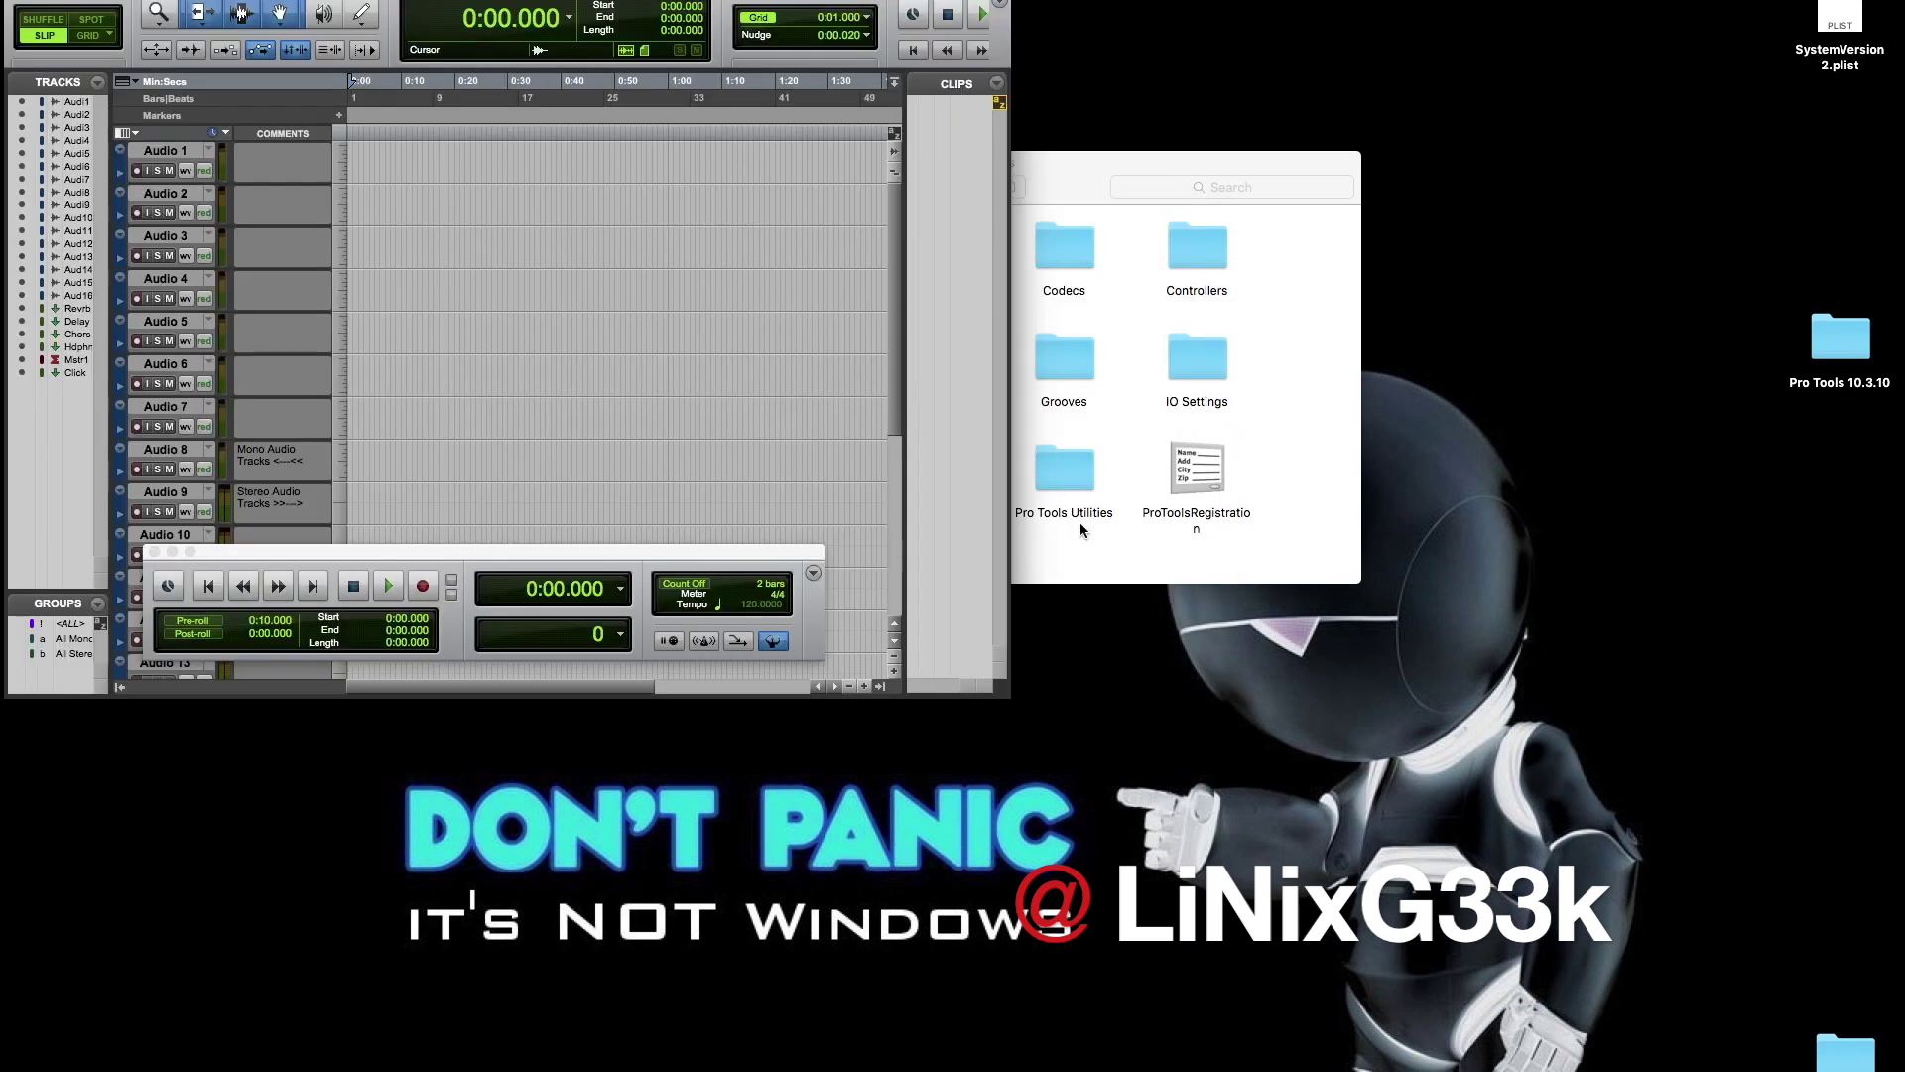